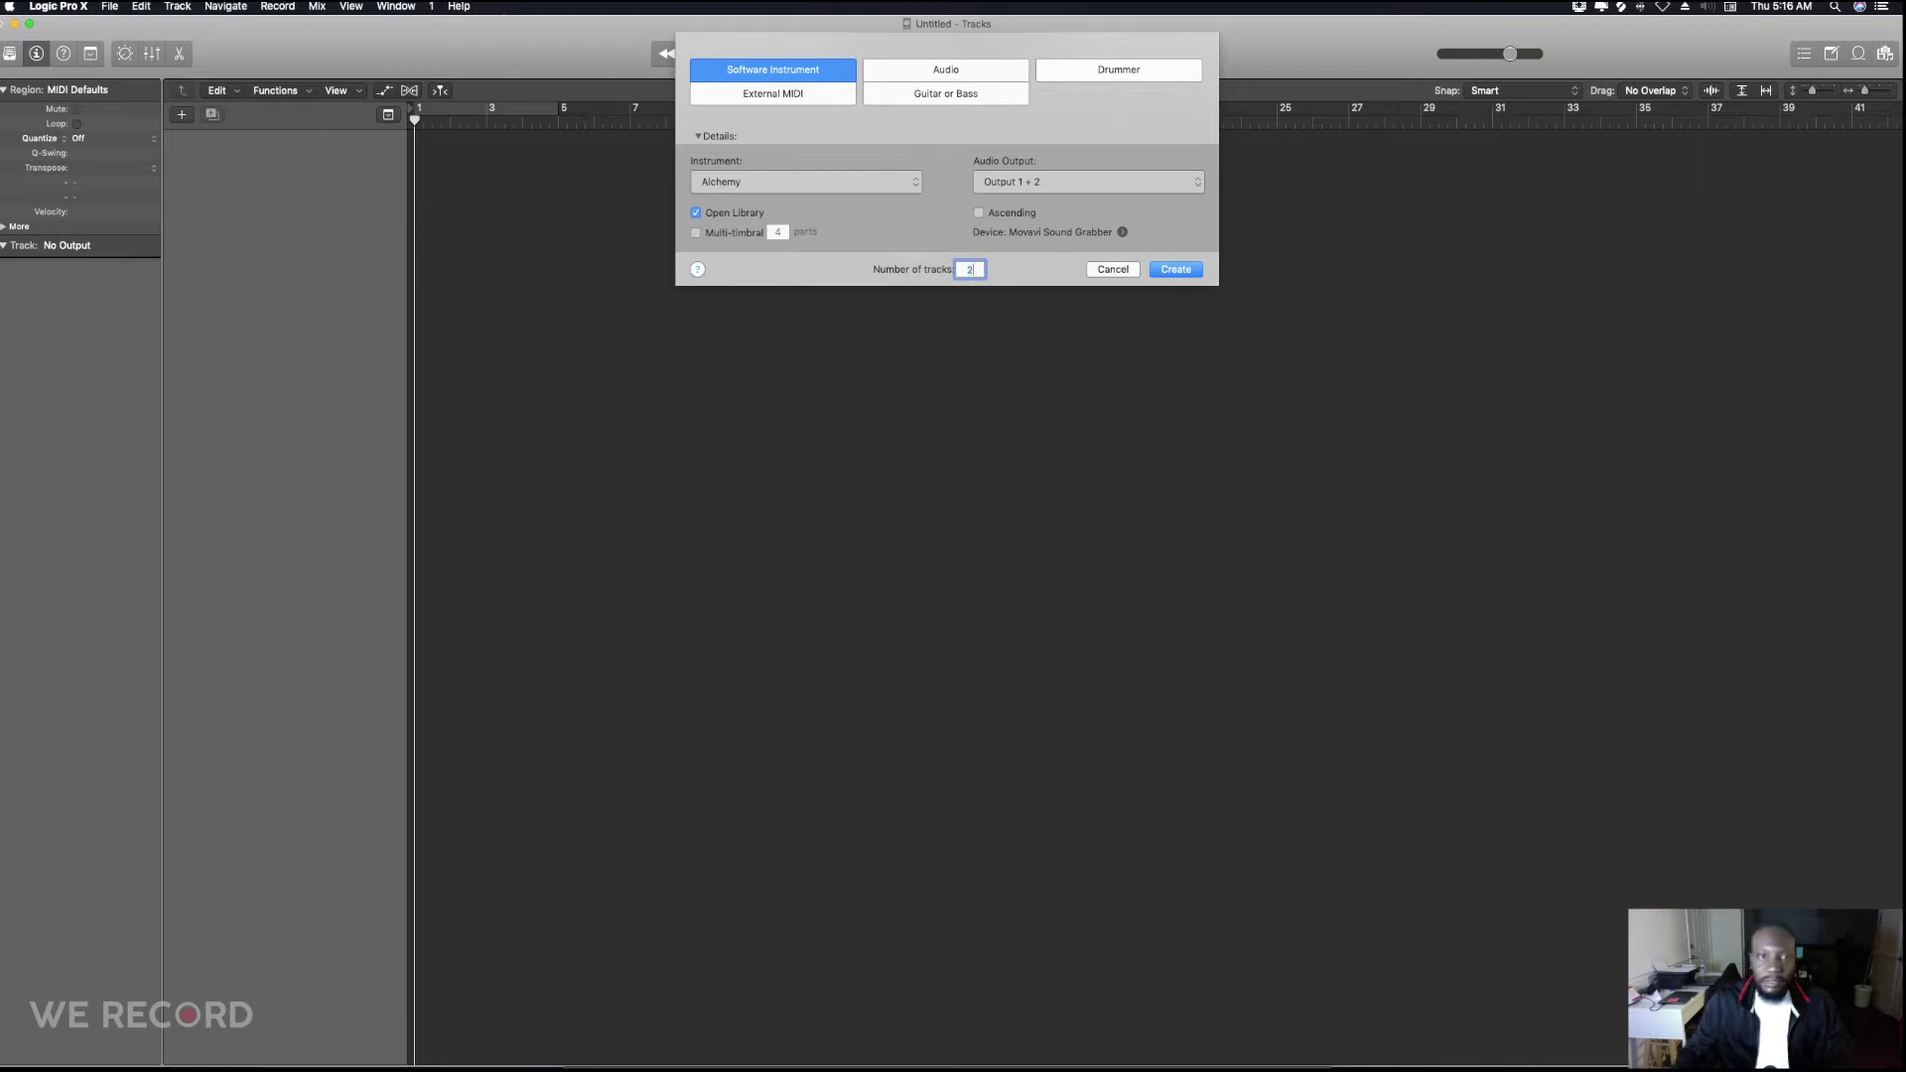
# - Create two Alchemy software instrument tracks and arrange the window to show only the tracks area and the mixer
pyautogui.click(1178, 270)
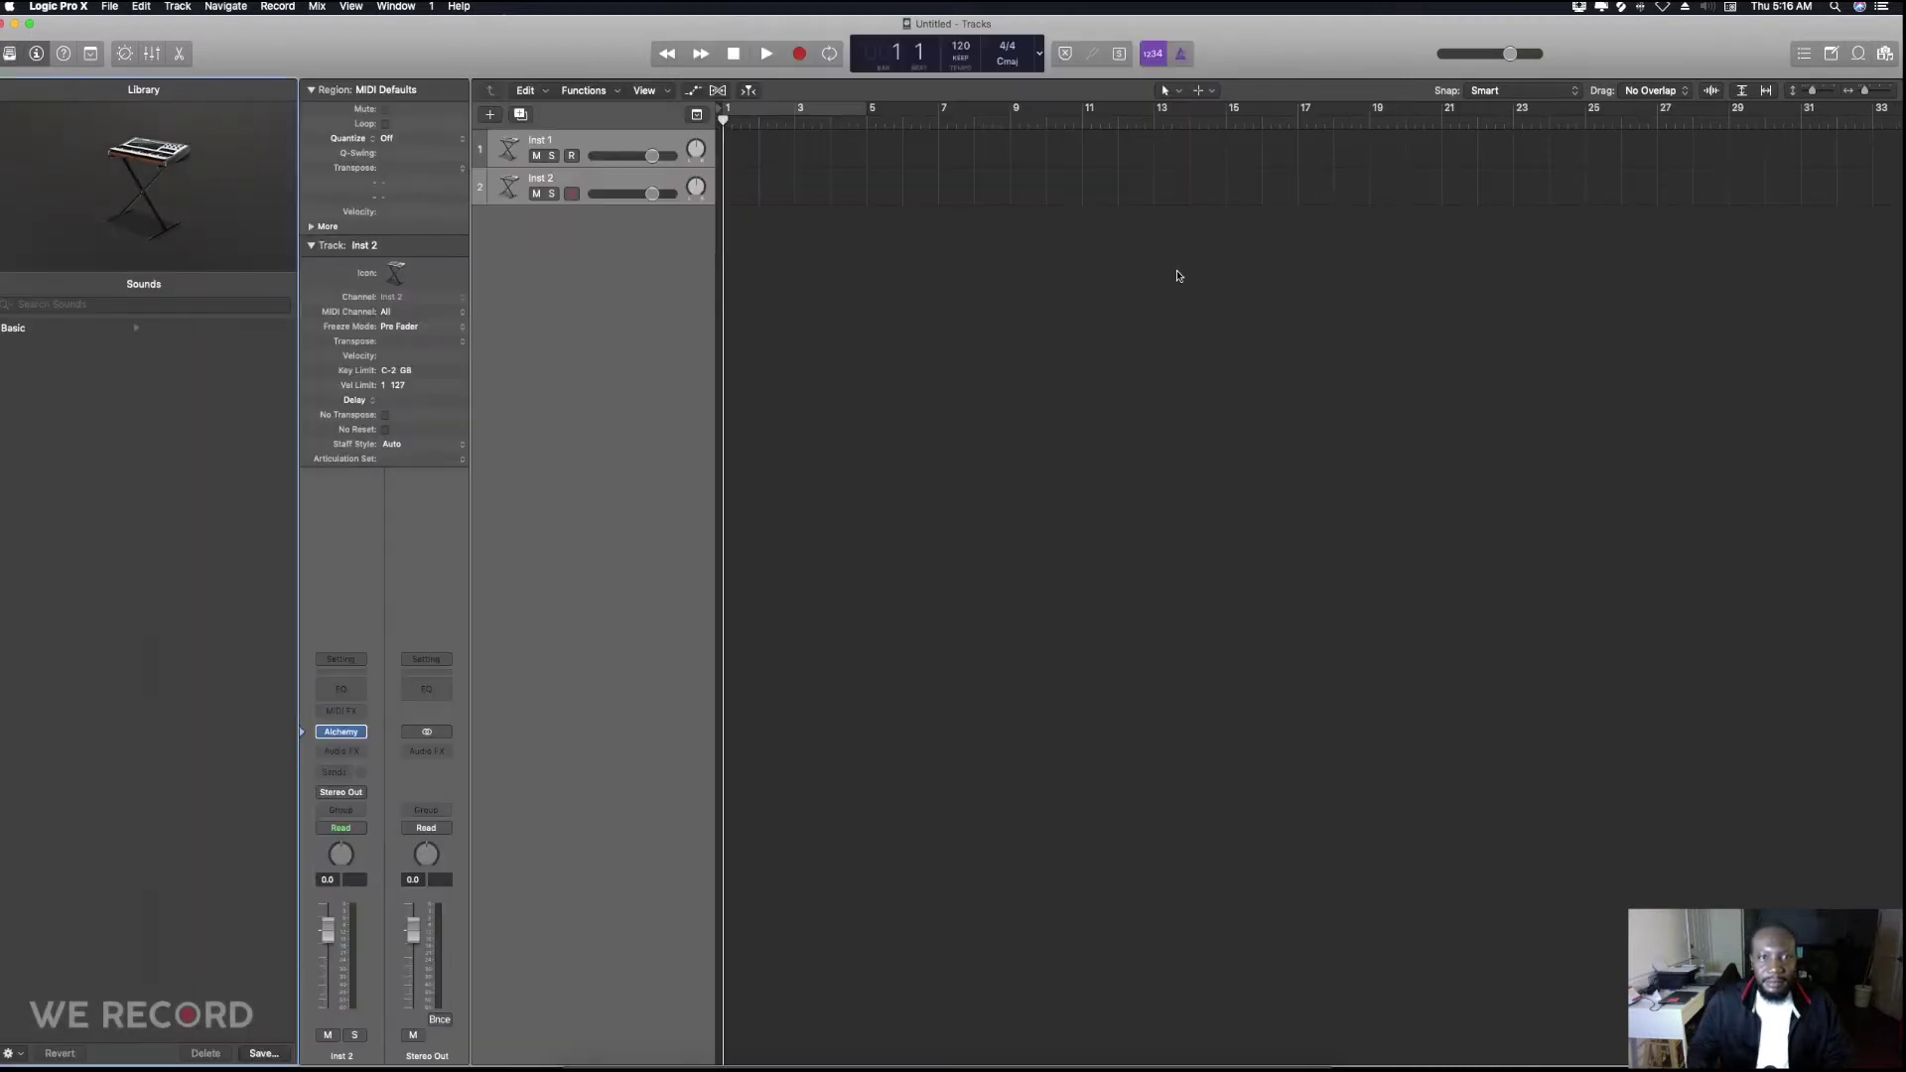
pyautogui.click(37, 53)
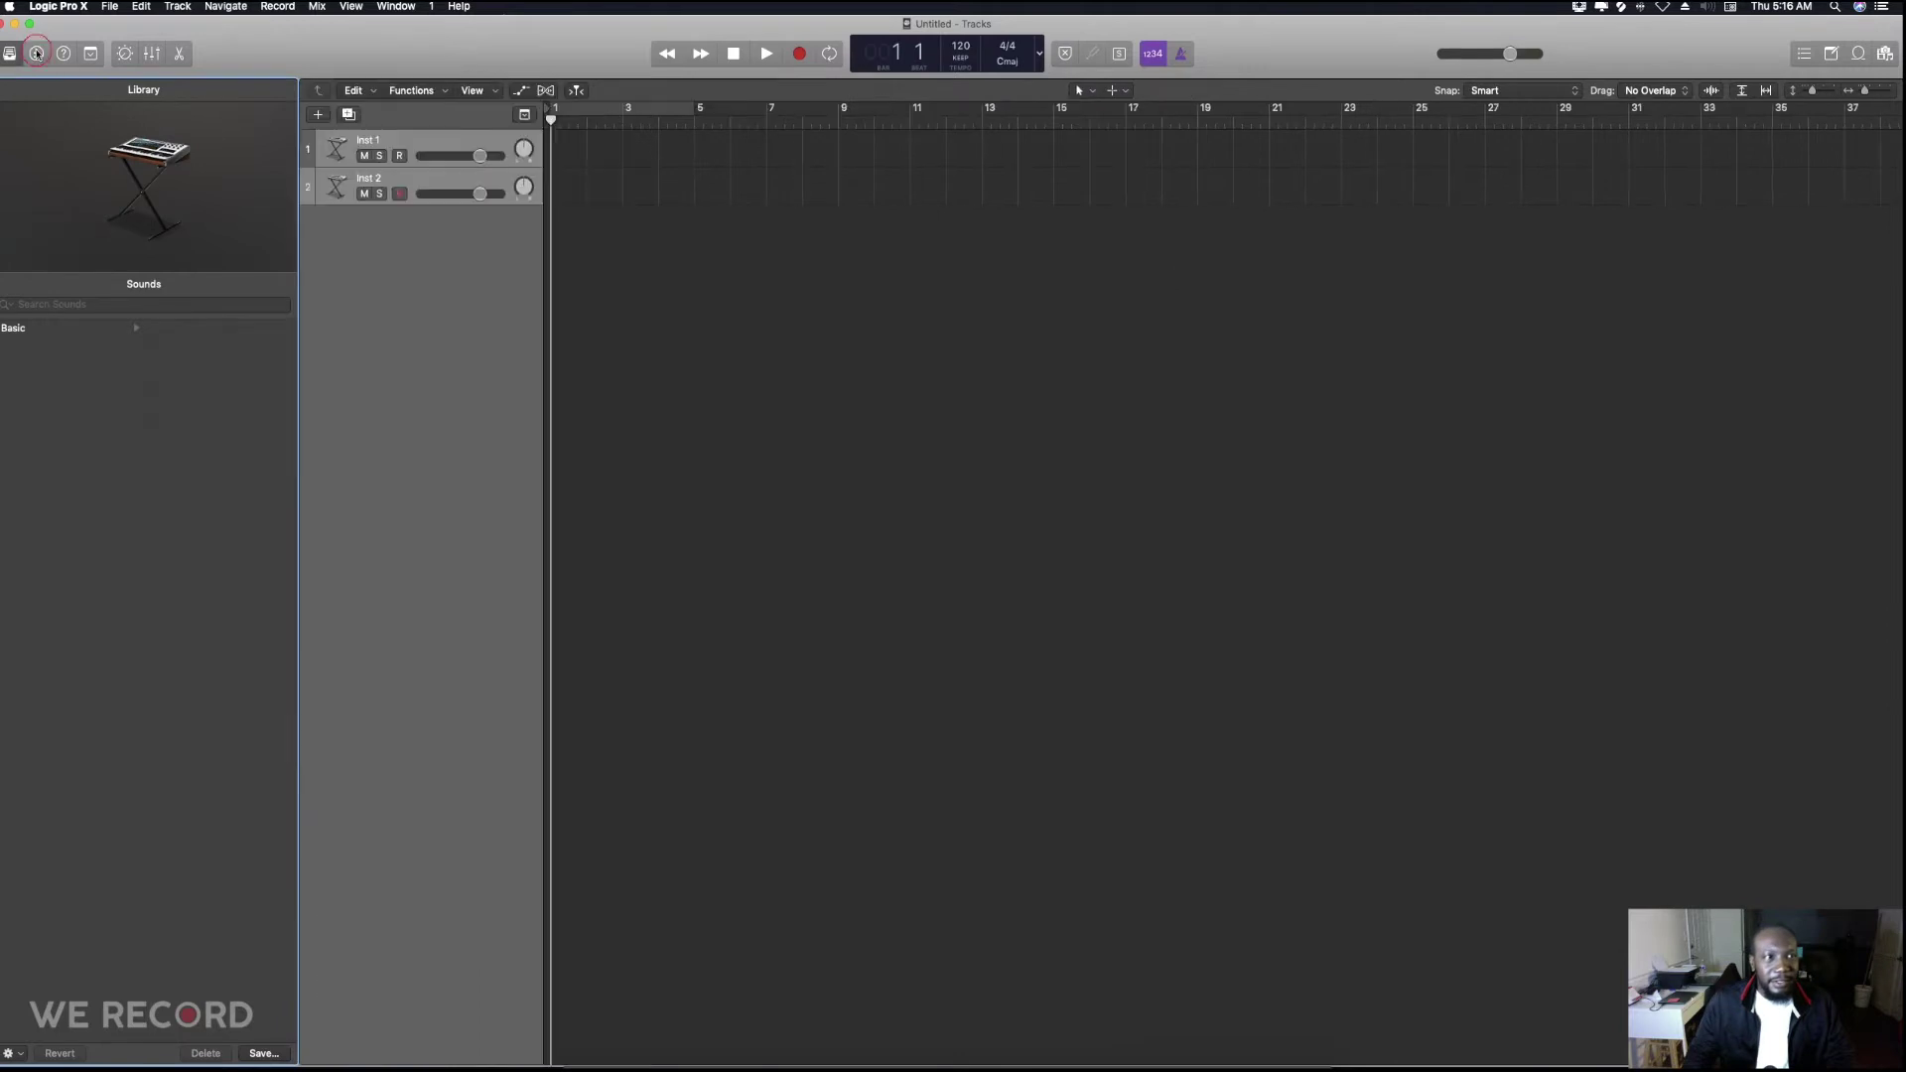
pyautogui.click(10, 53)
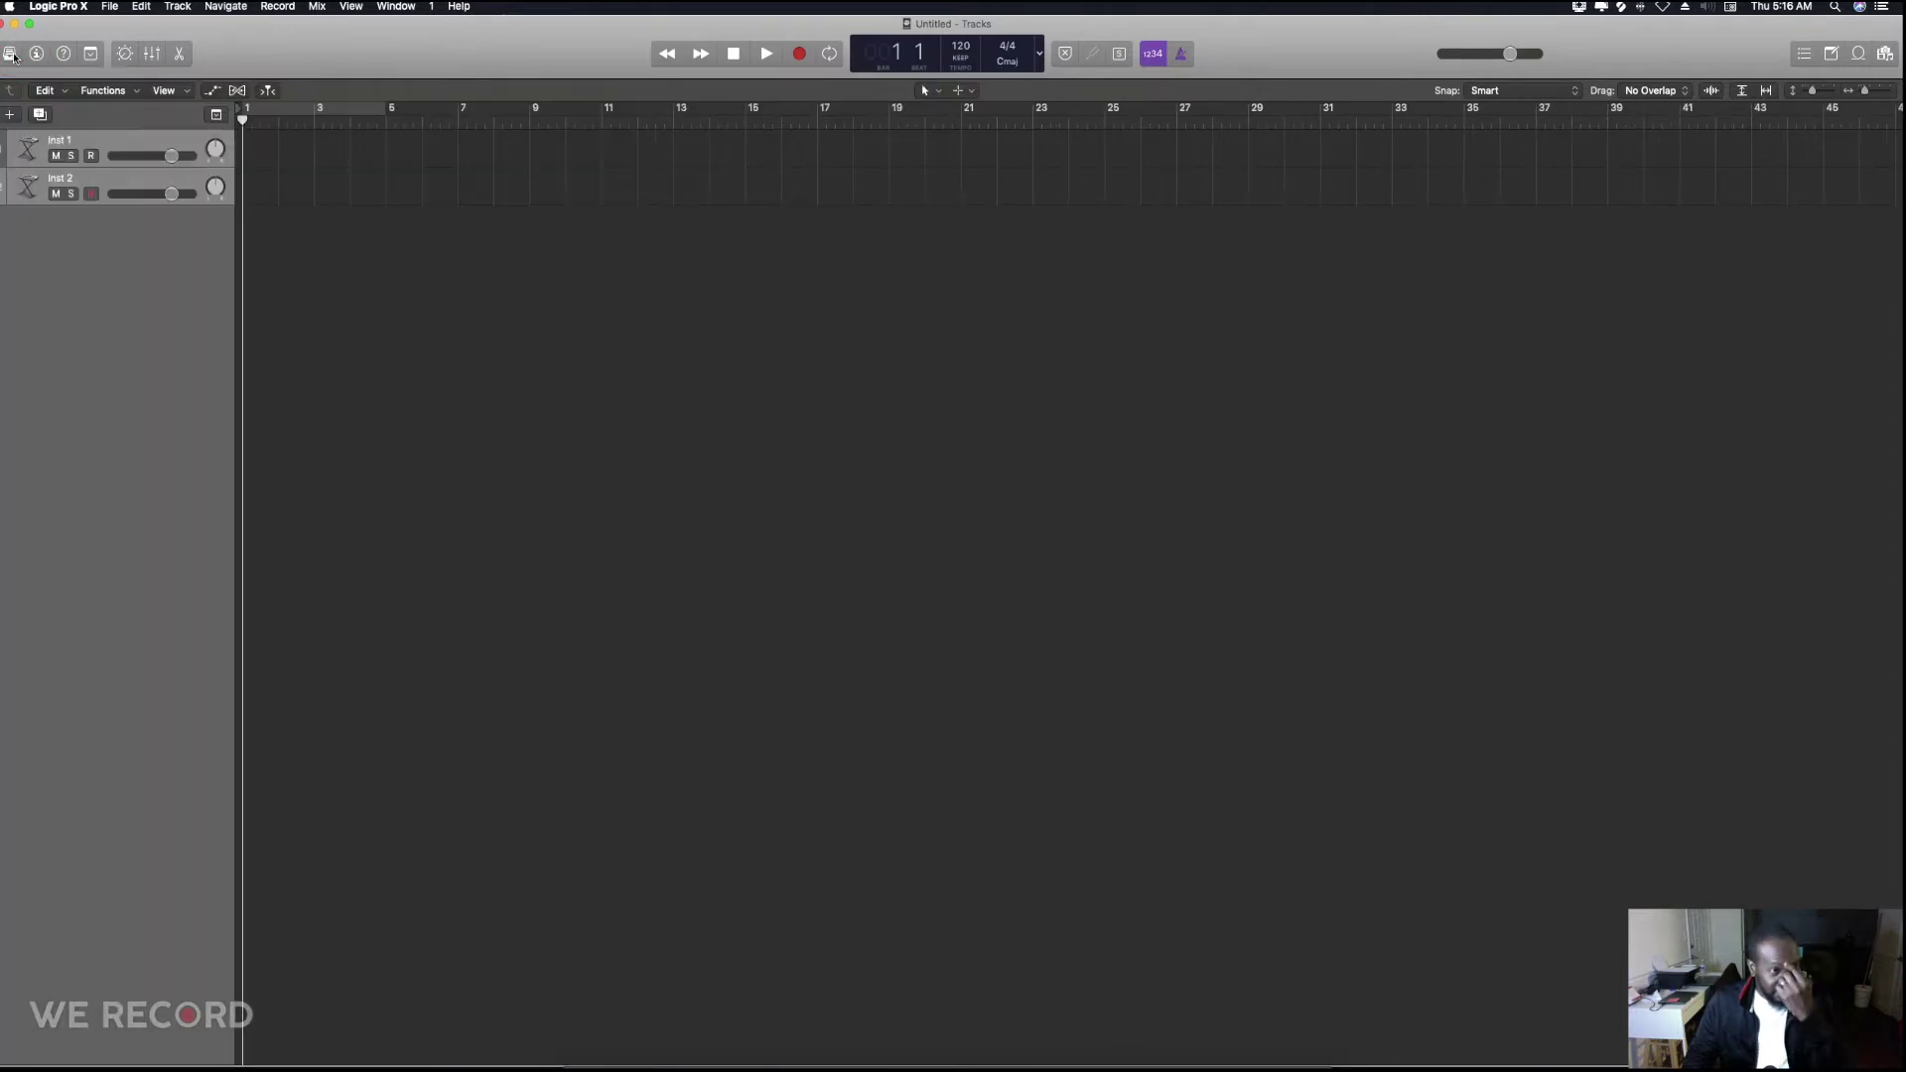
pyautogui.click(101, 144)
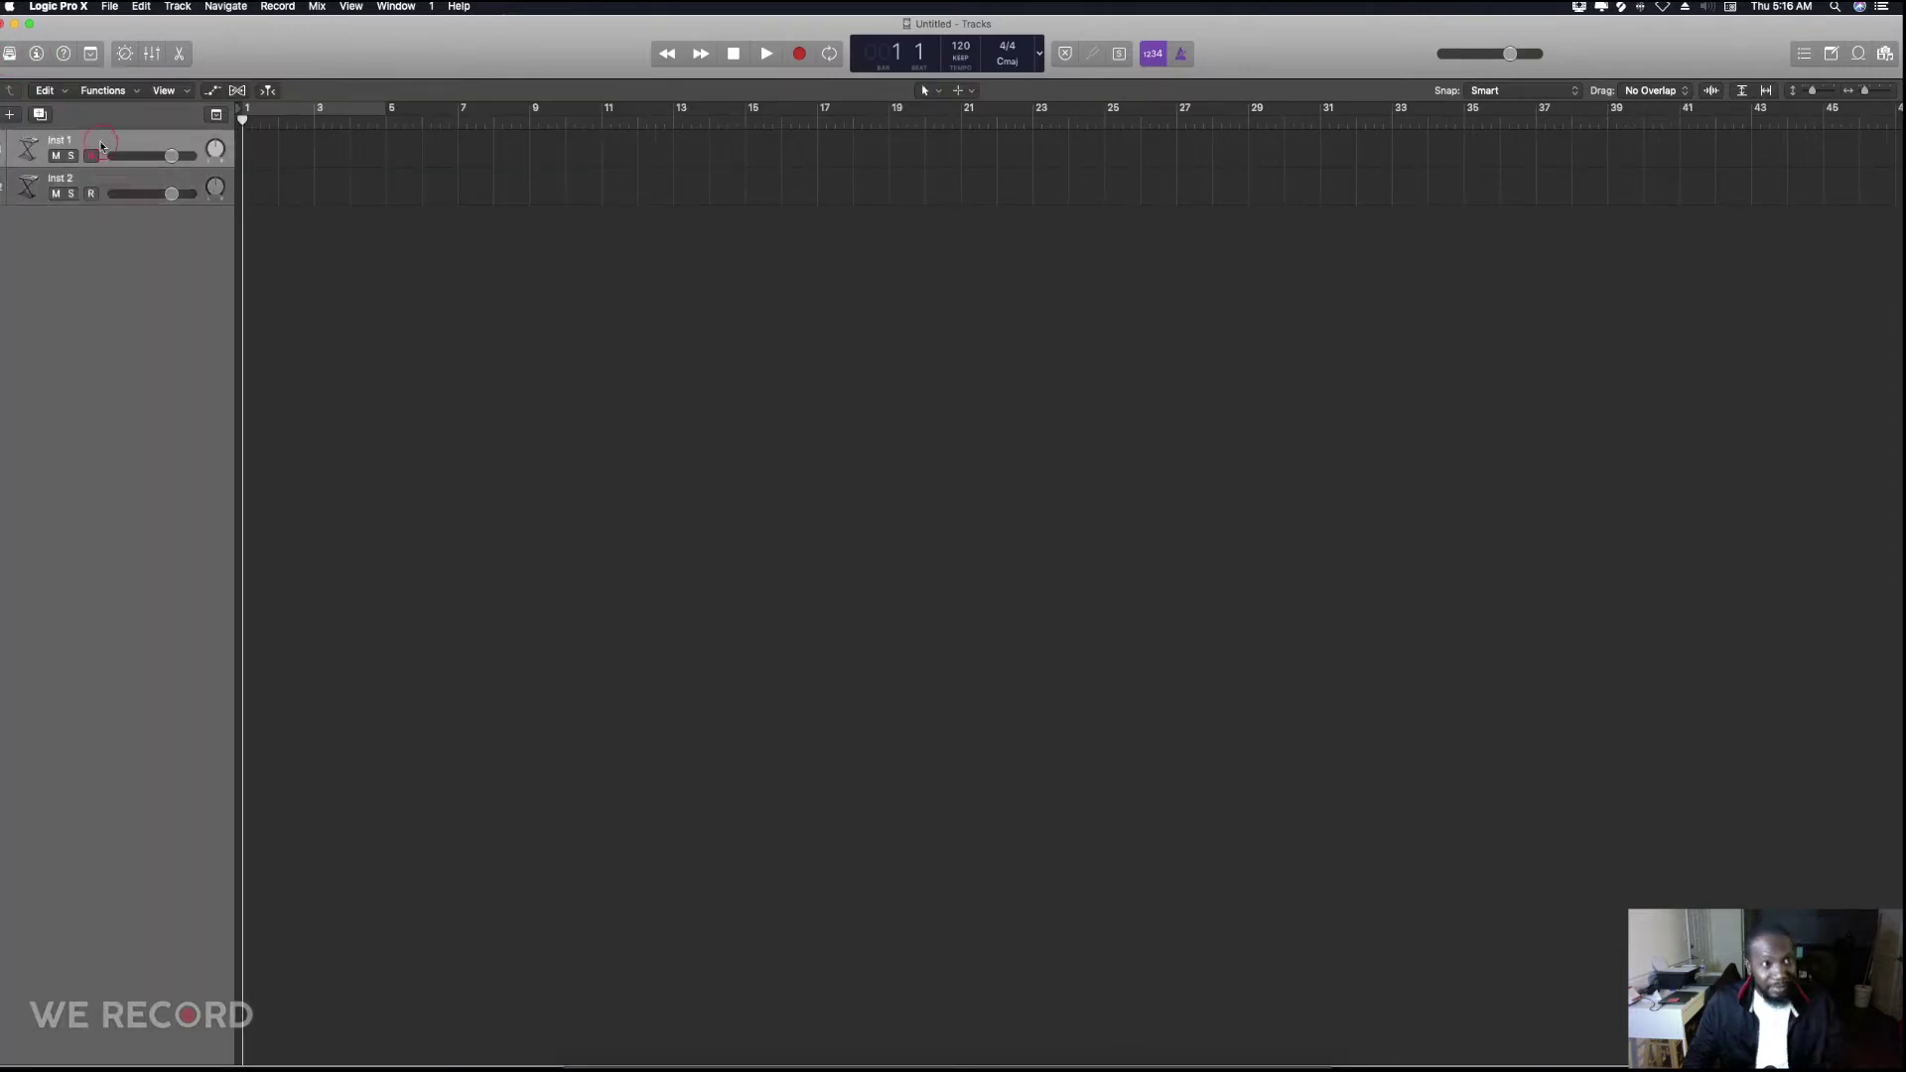
pyautogui.click(152, 57)
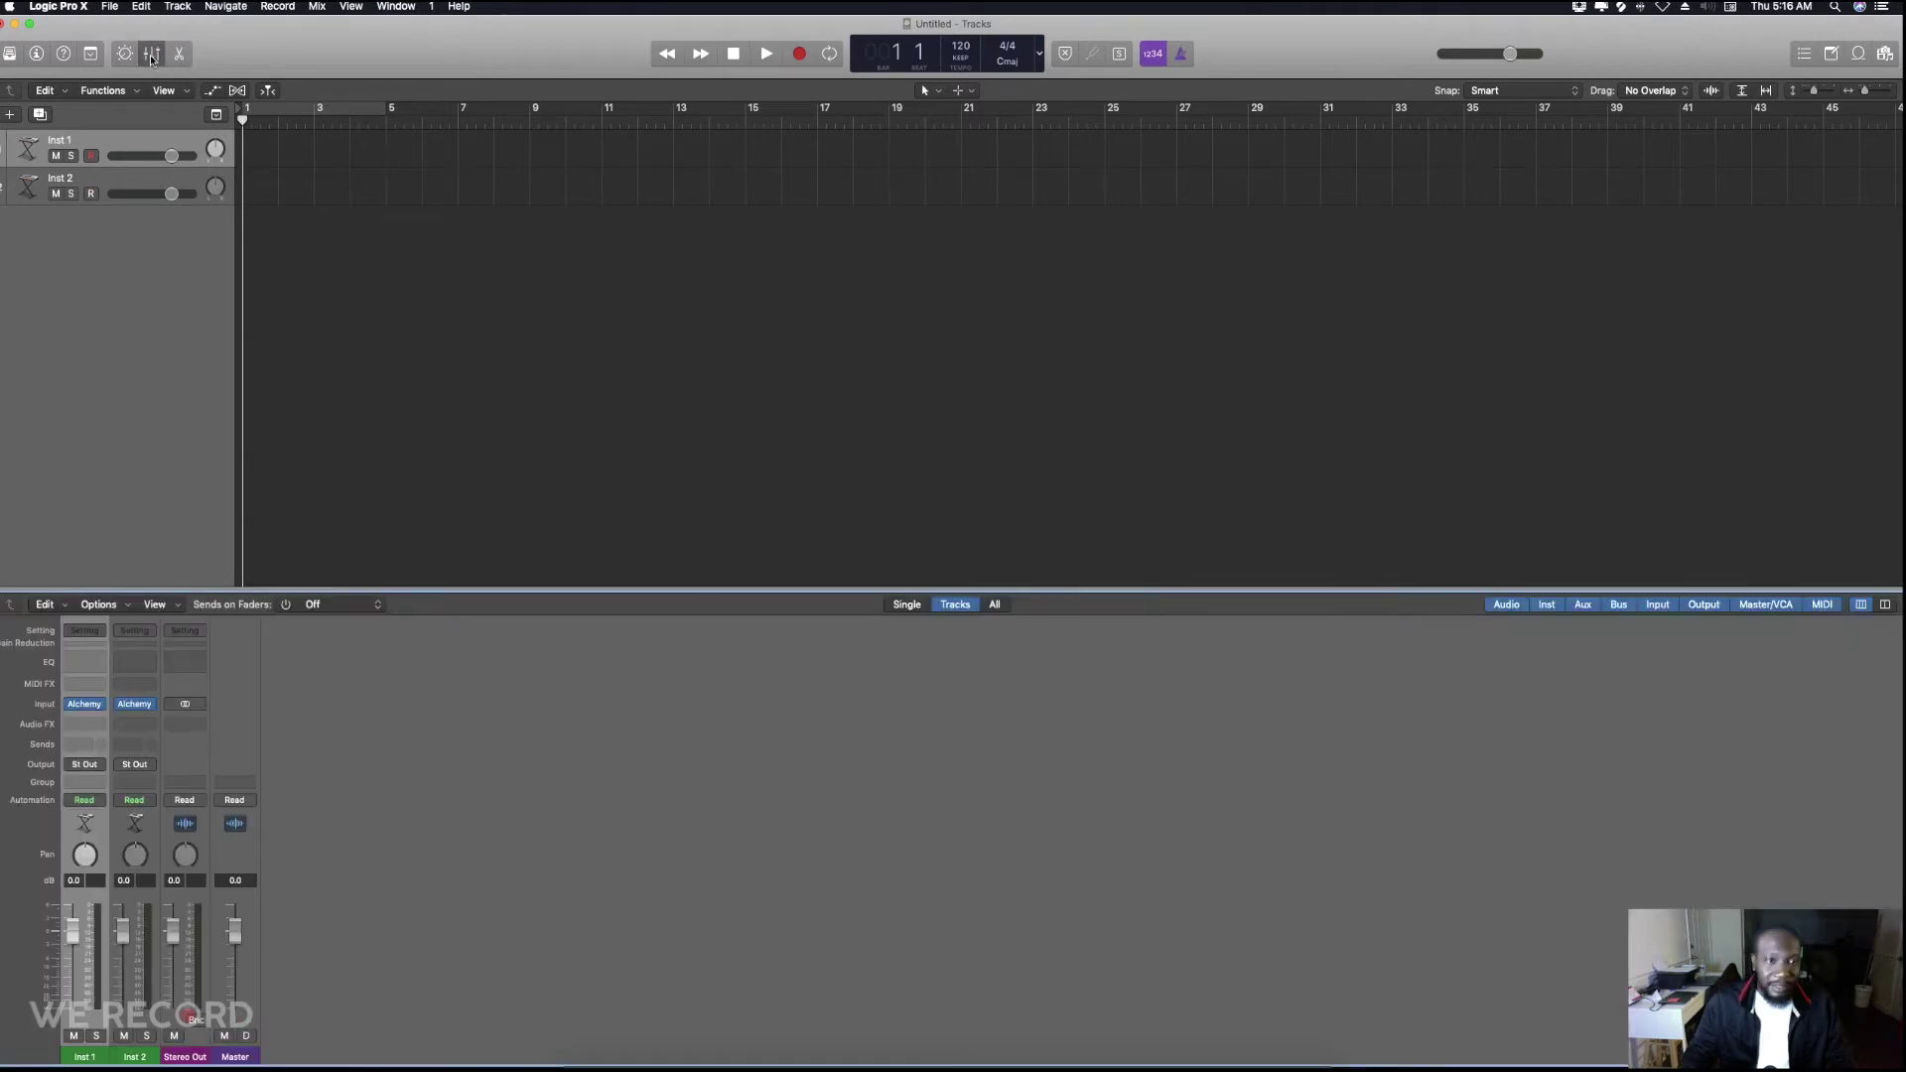
# - Try the Klopfgeist instrument on the first track and close its plug-in window
pyautogui.click(89, 707)
pyautogui.moveTo(101, 712)
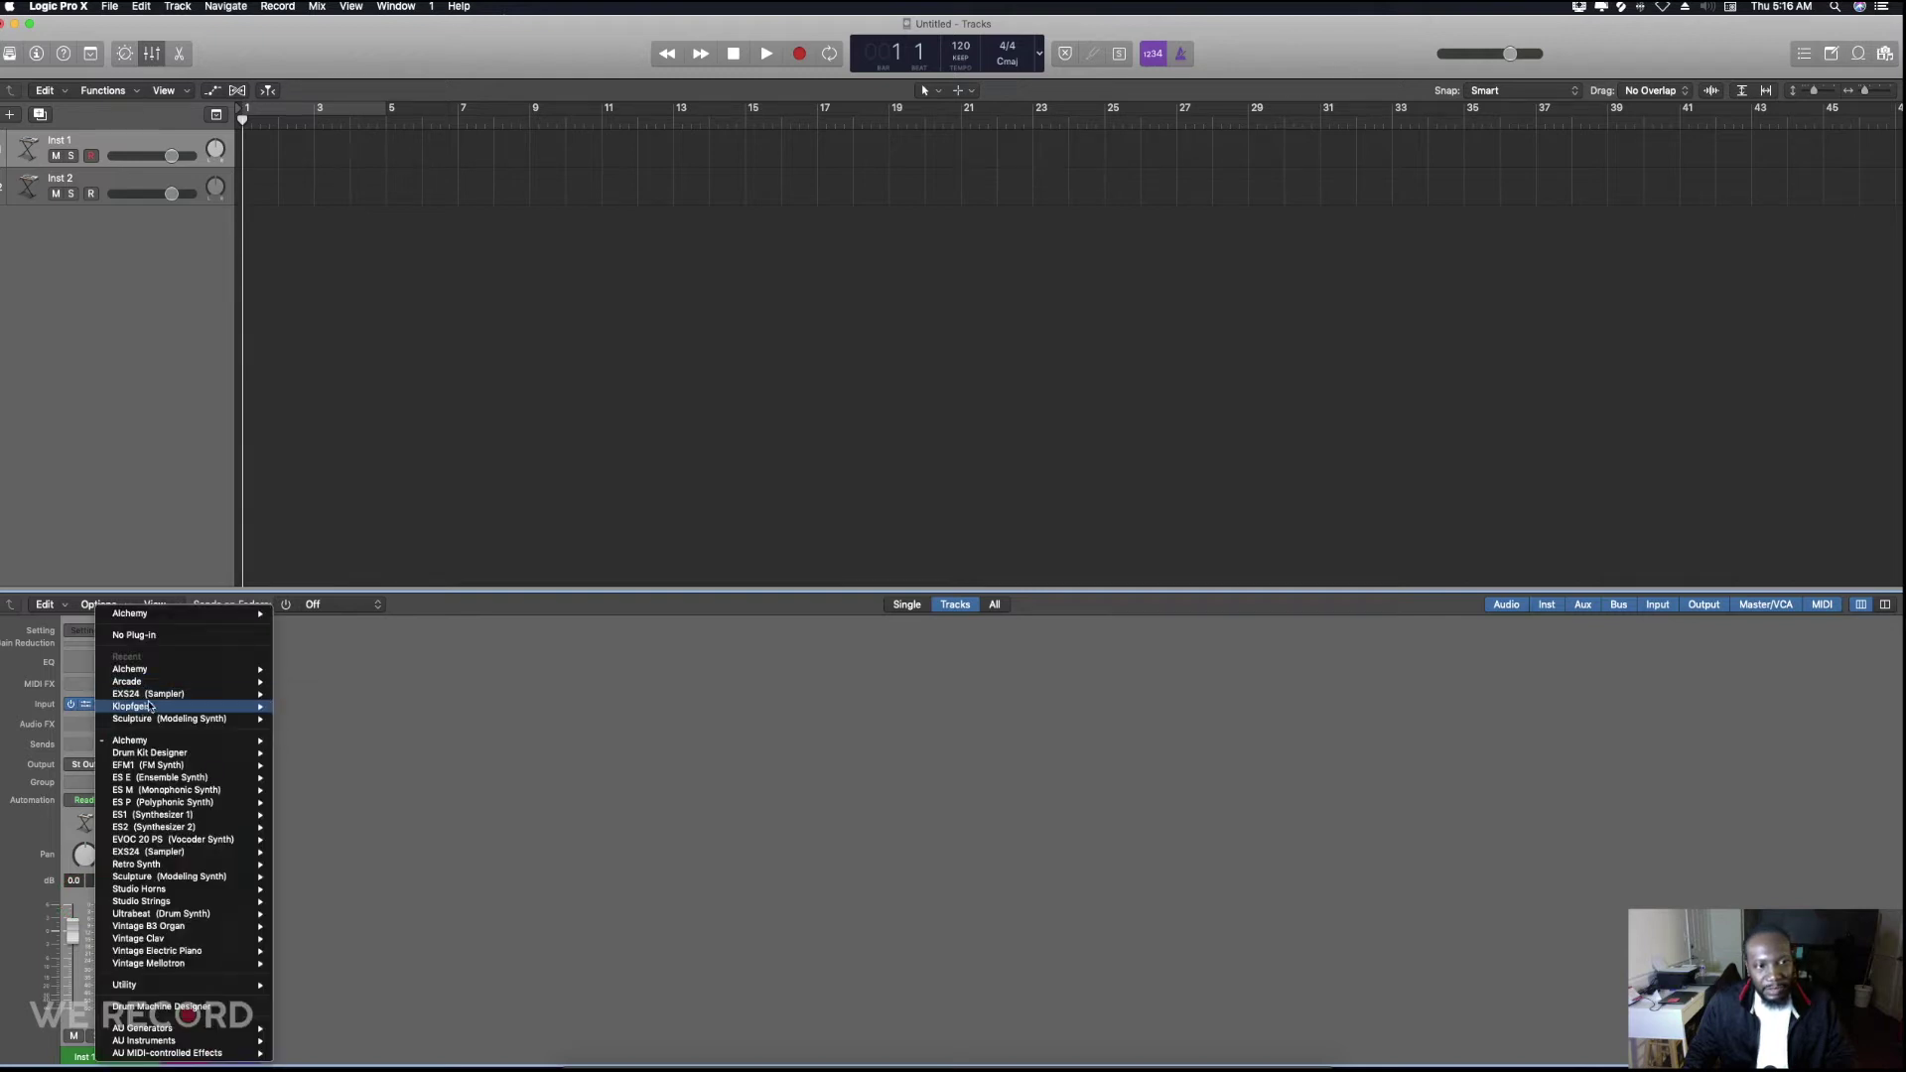
pyautogui.click(266, 710)
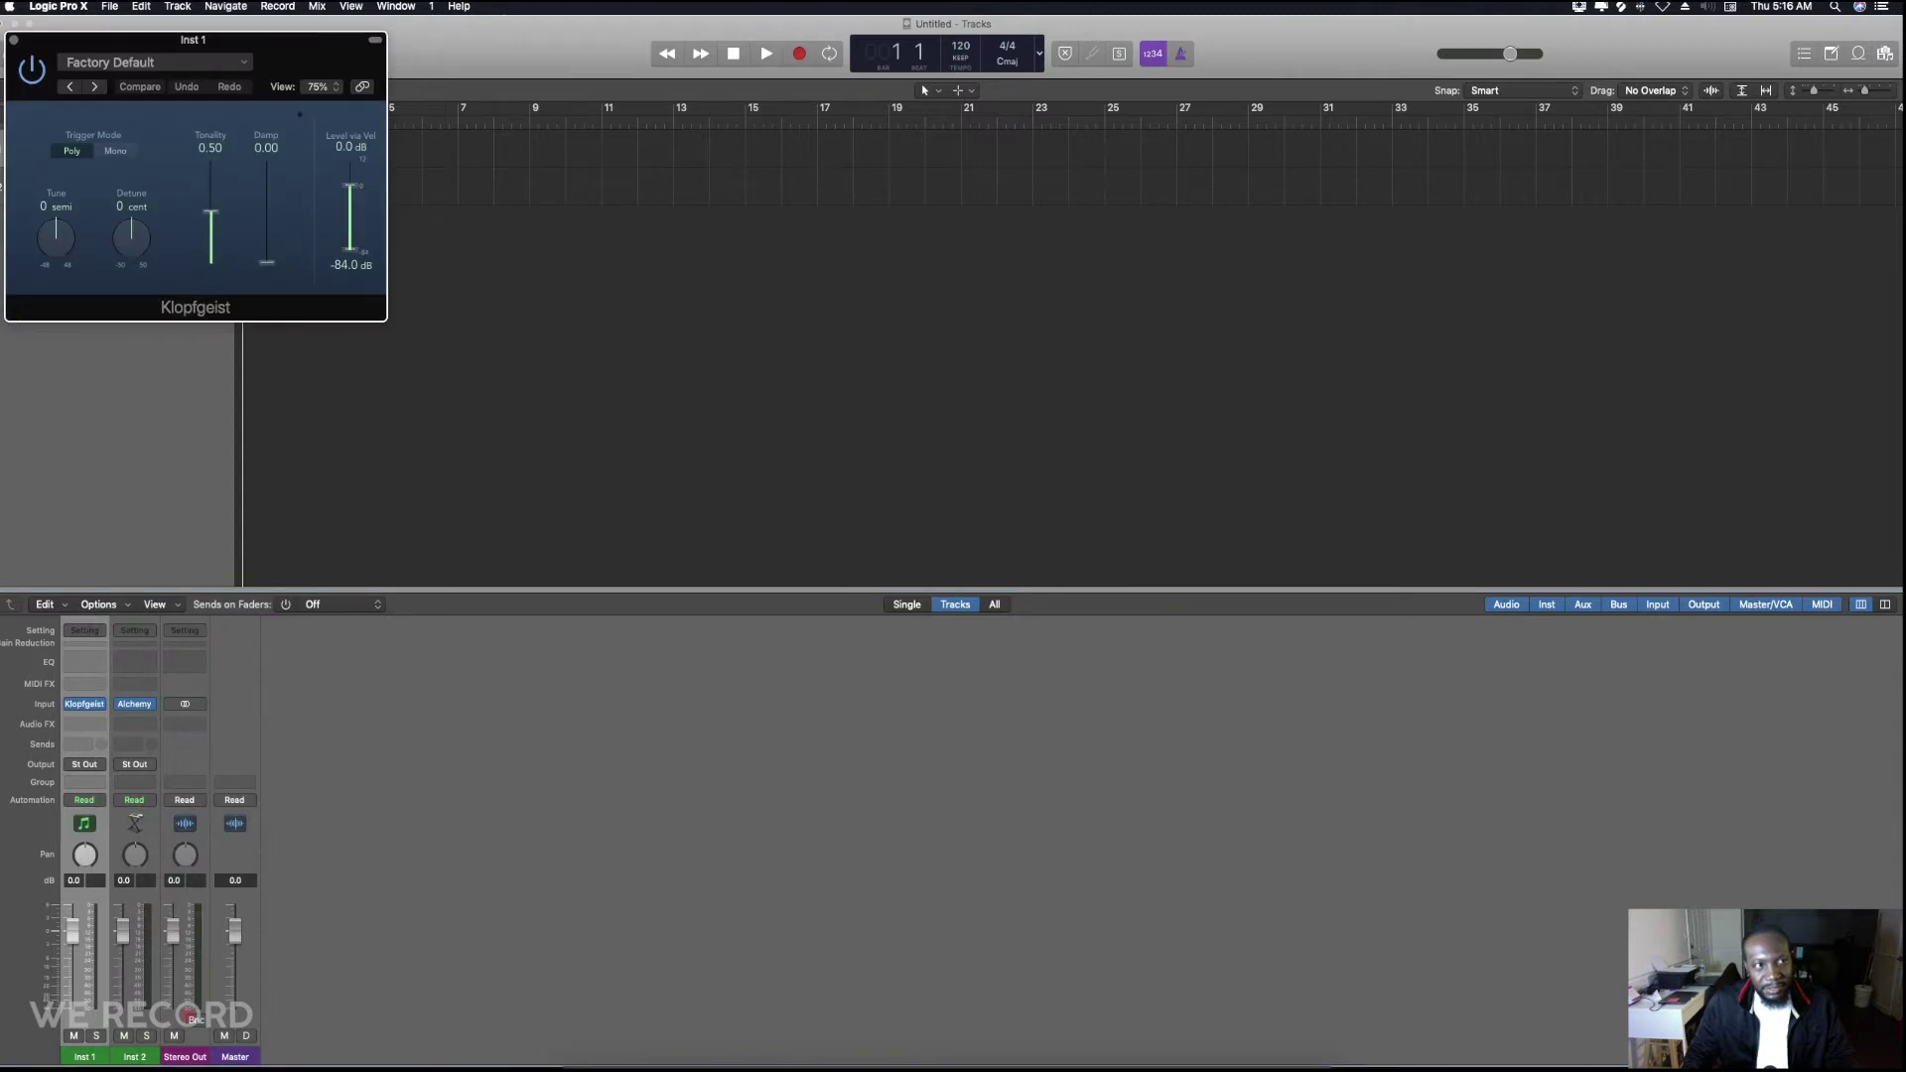
pyautogui.click(14, 39)
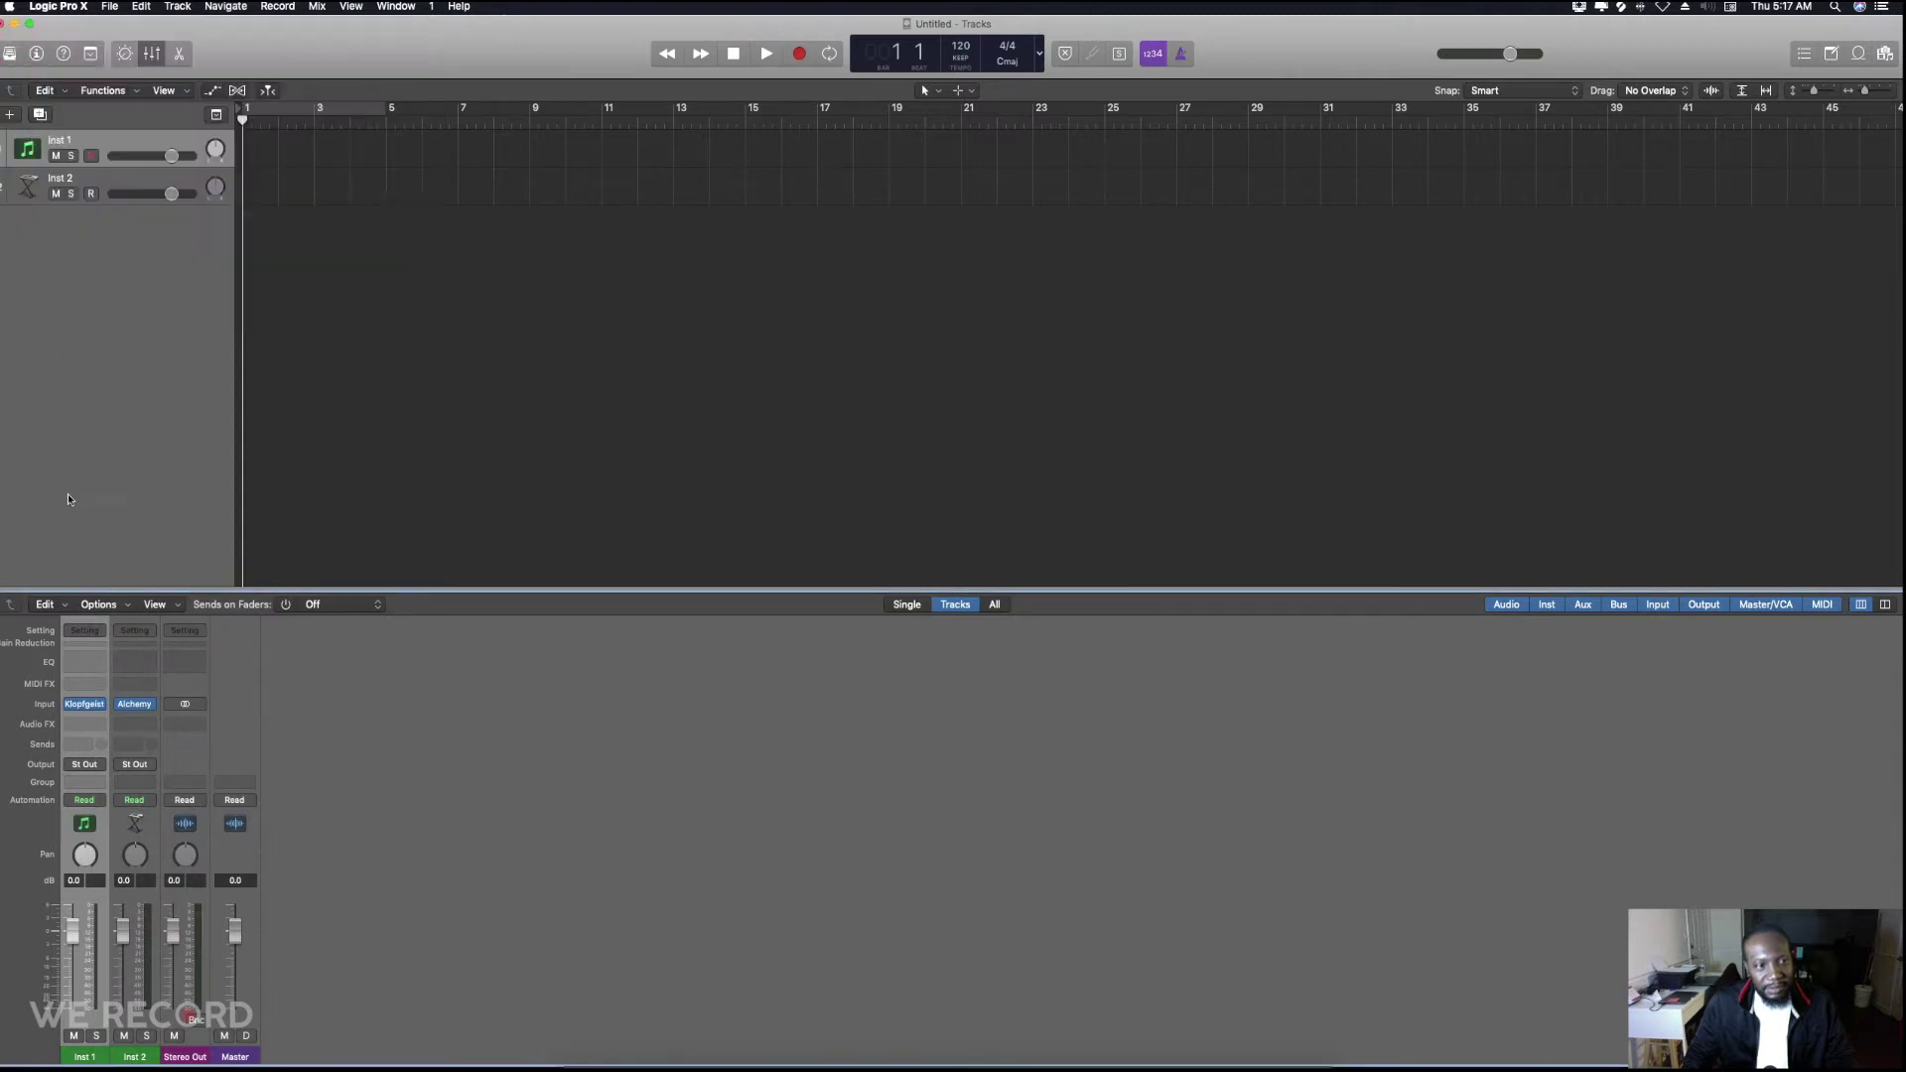
# - Try the stereo Sculpture modeling synth on the first track and close its plug-in window
pyautogui.click(89, 704)
pyautogui.moveTo(129, 719)
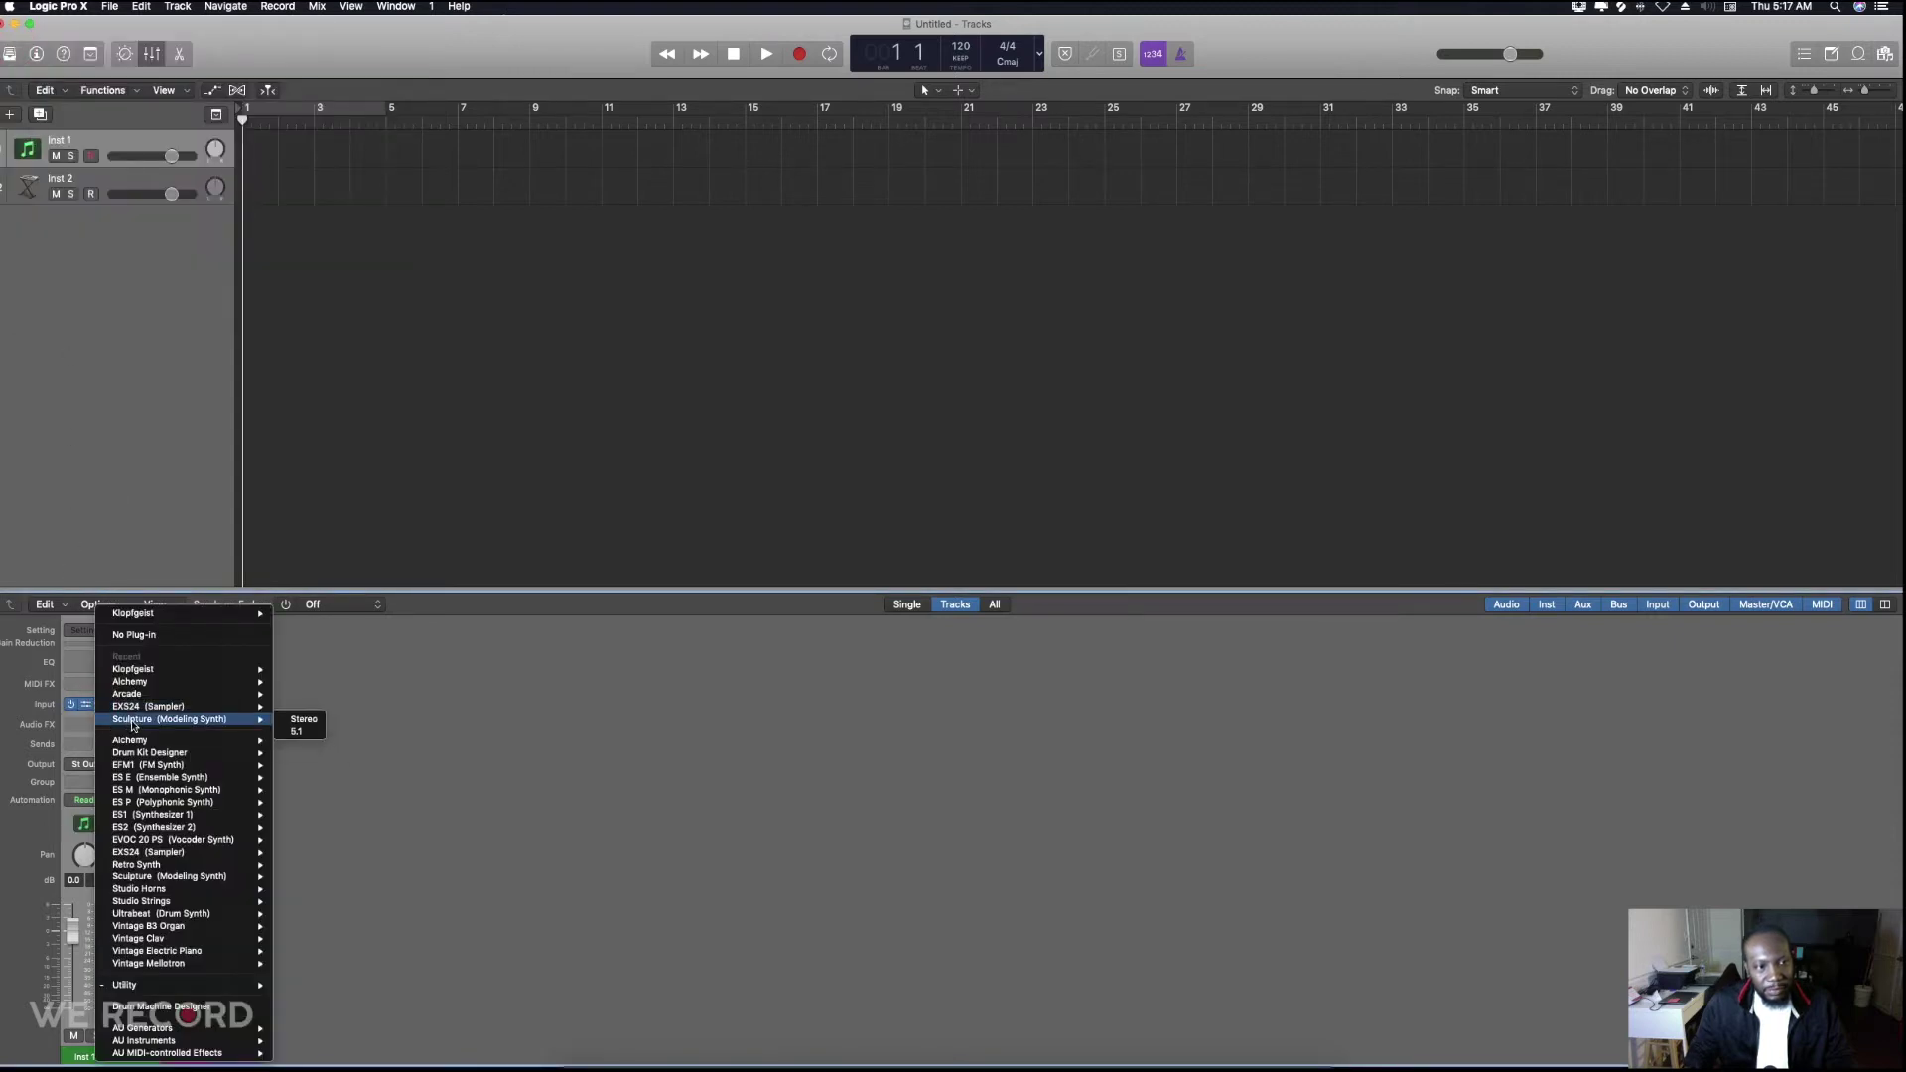
pyautogui.click(298, 718)
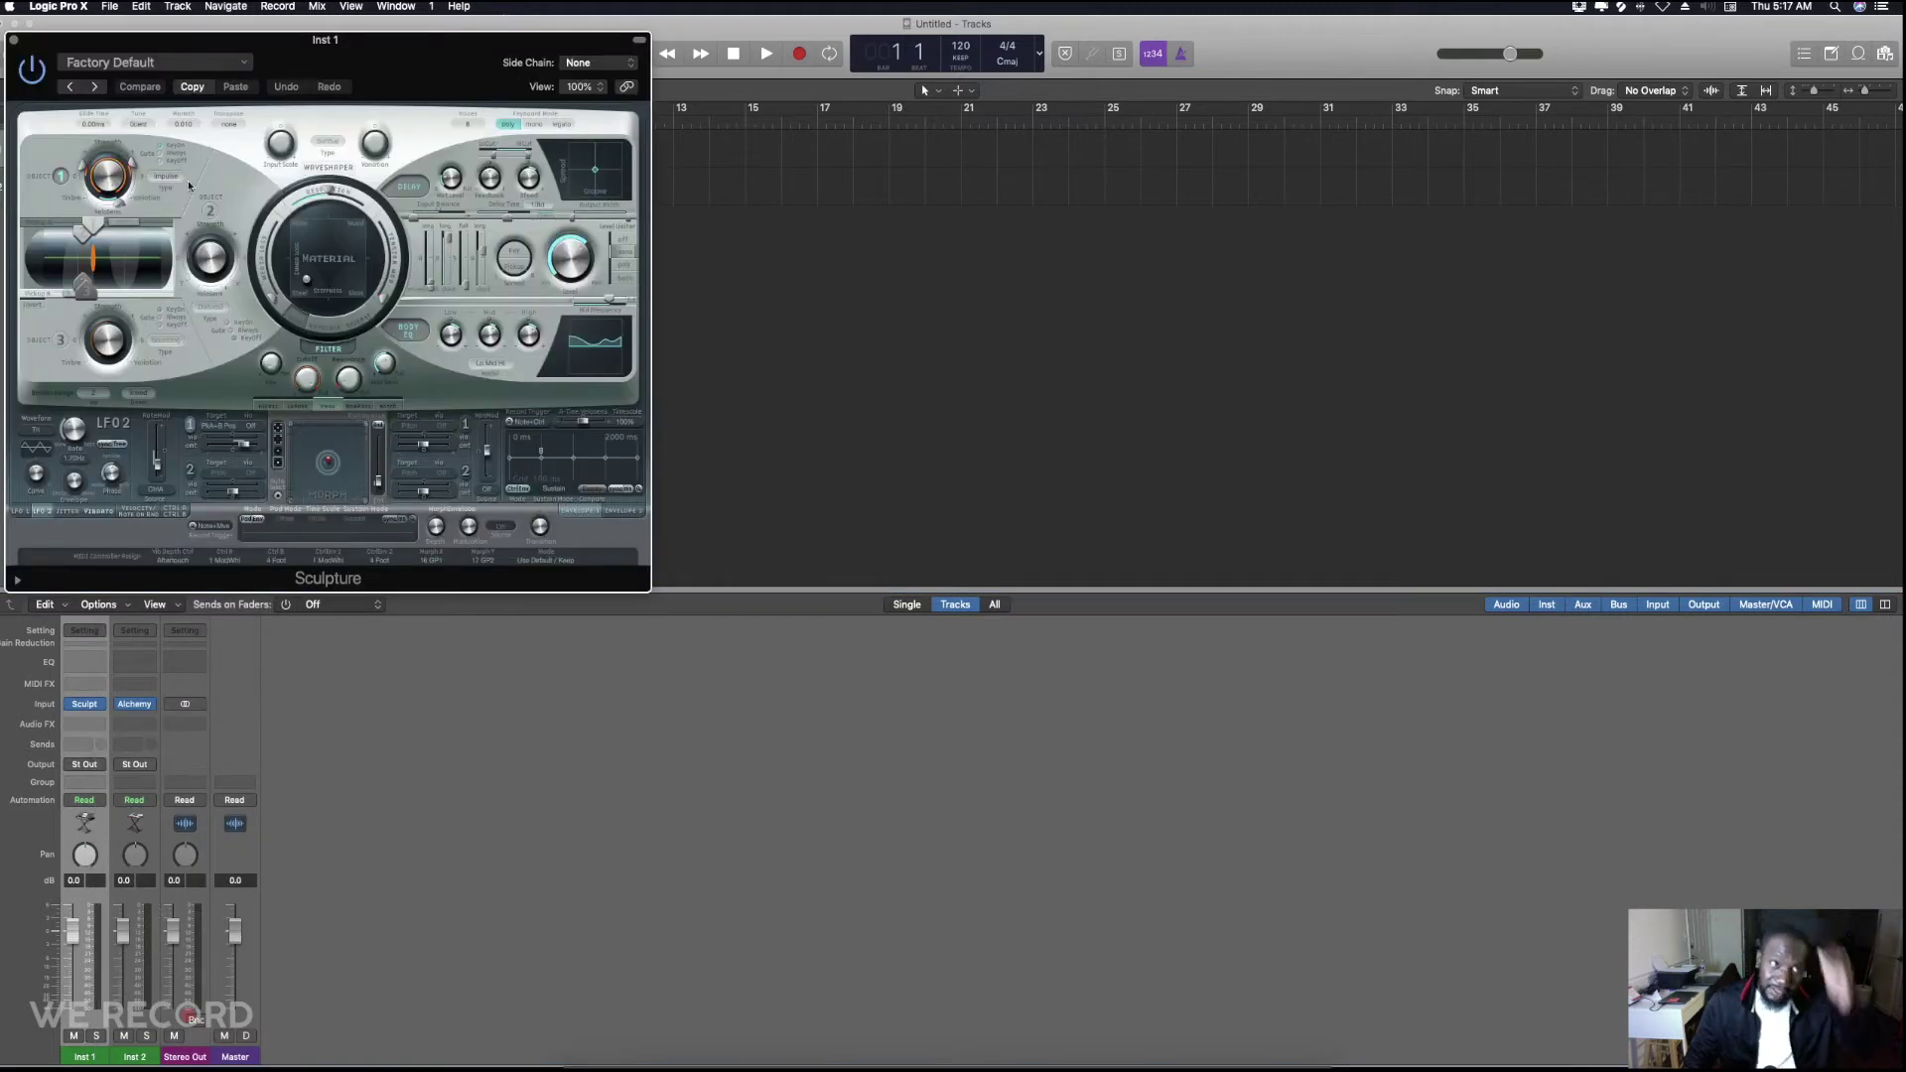
pyautogui.click(13, 40)
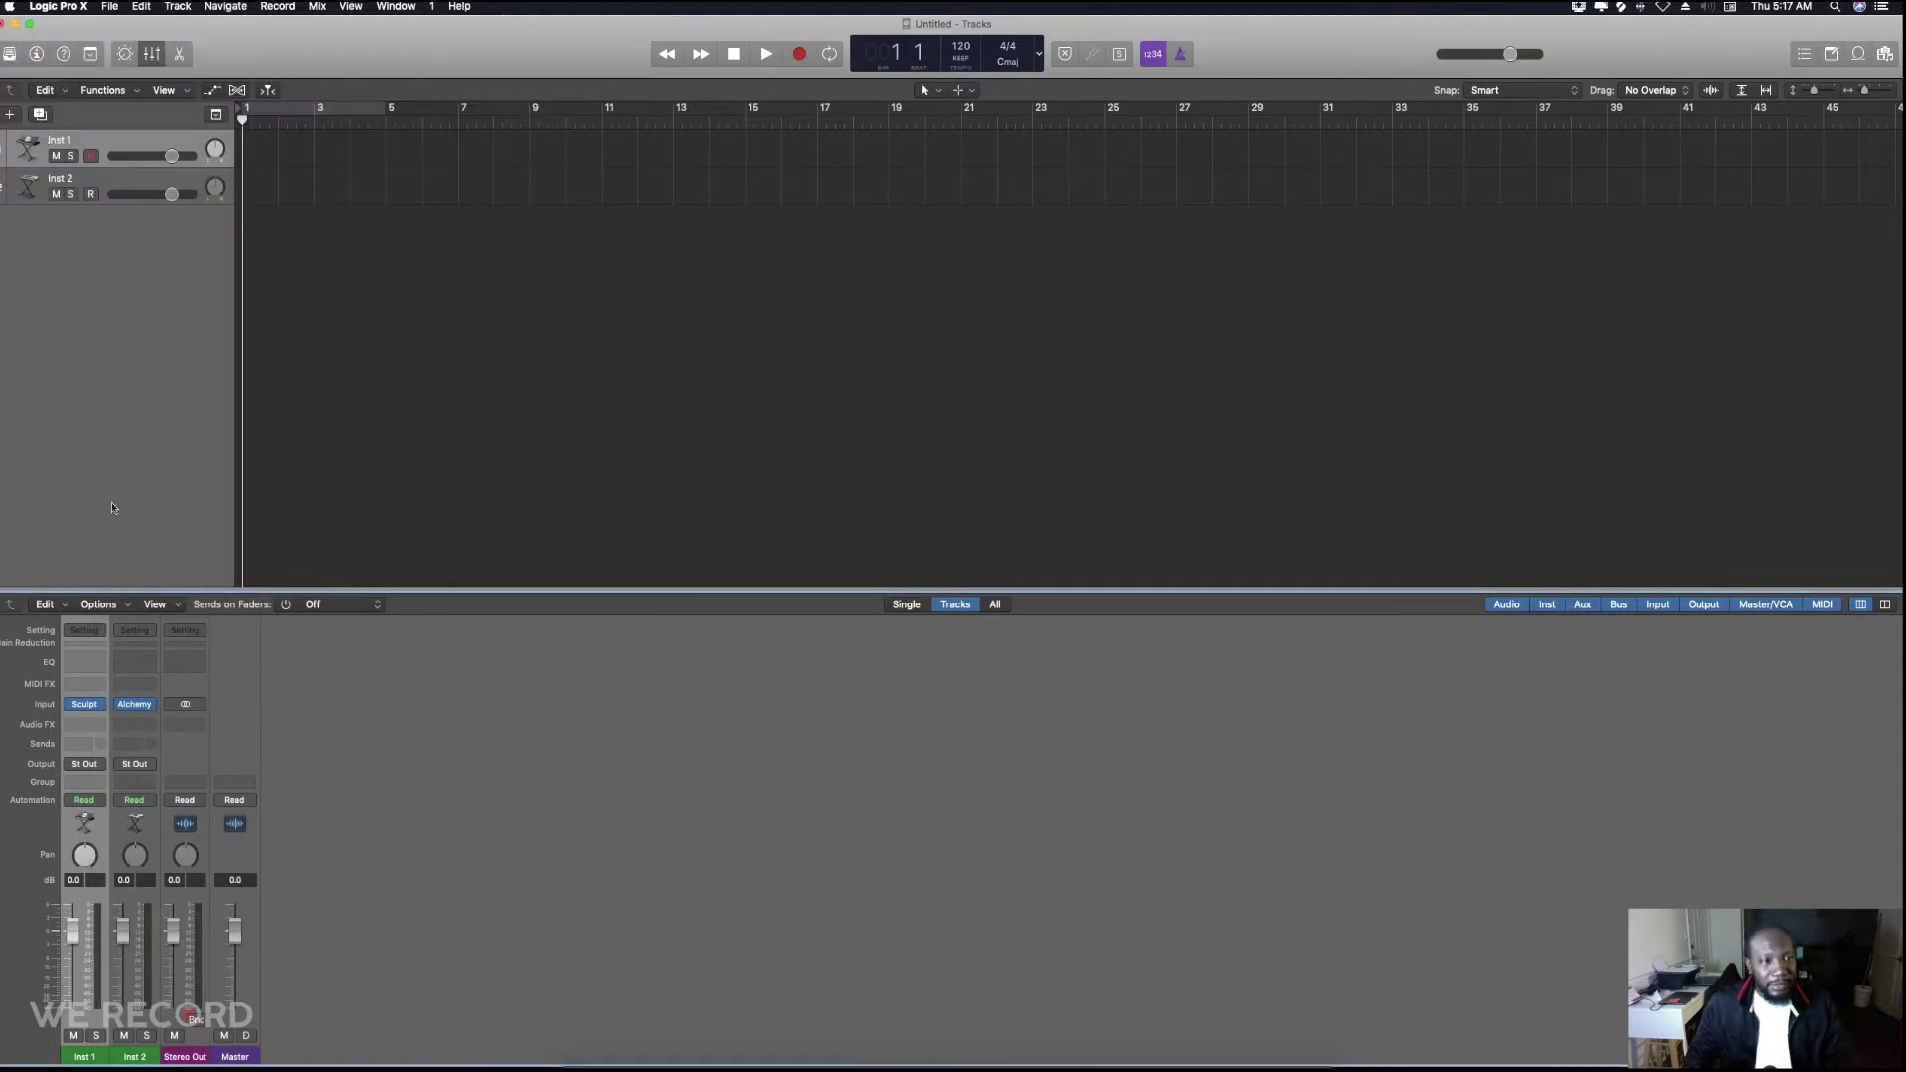
# - Load the stereo Alchemy synth on the first track and move its window clear of the track headers and mixer strips
pyautogui.click(95, 704)
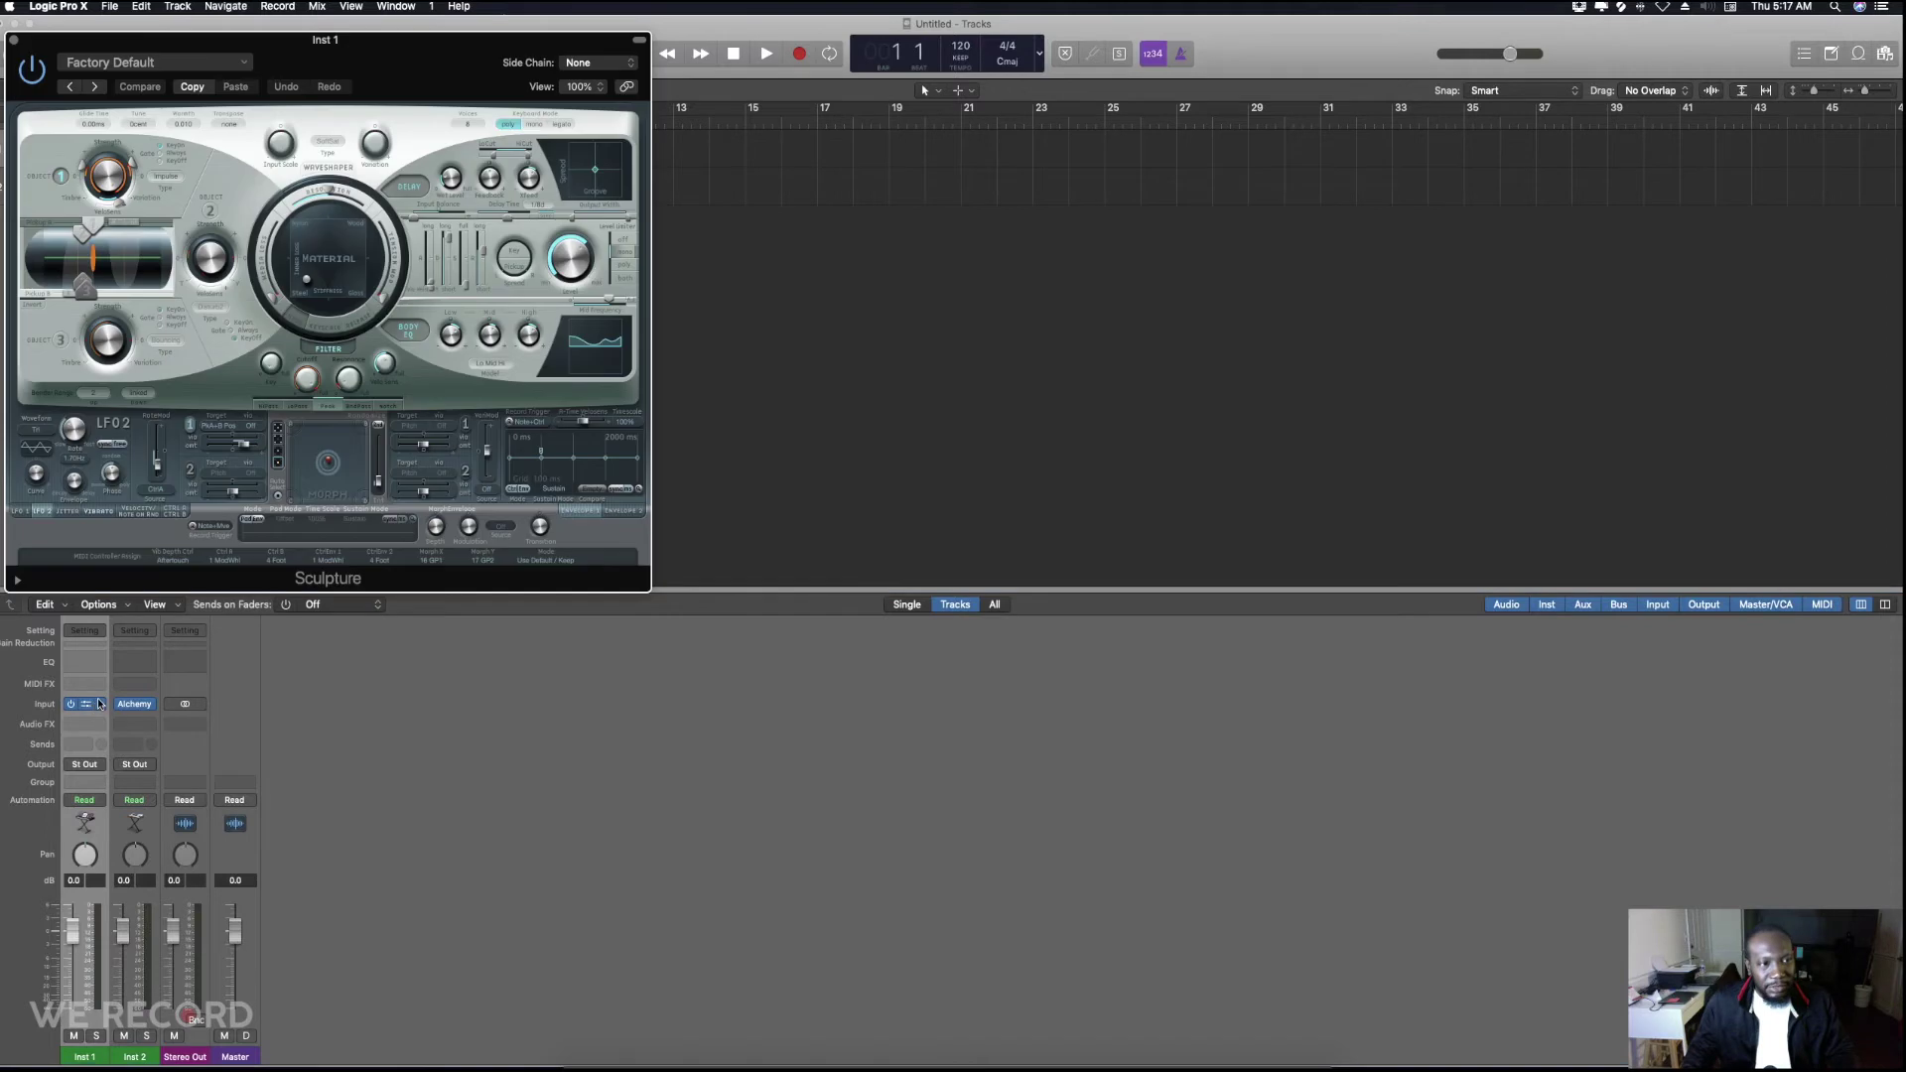
pyautogui.click(98, 704)
pyautogui.moveTo(115, 695)
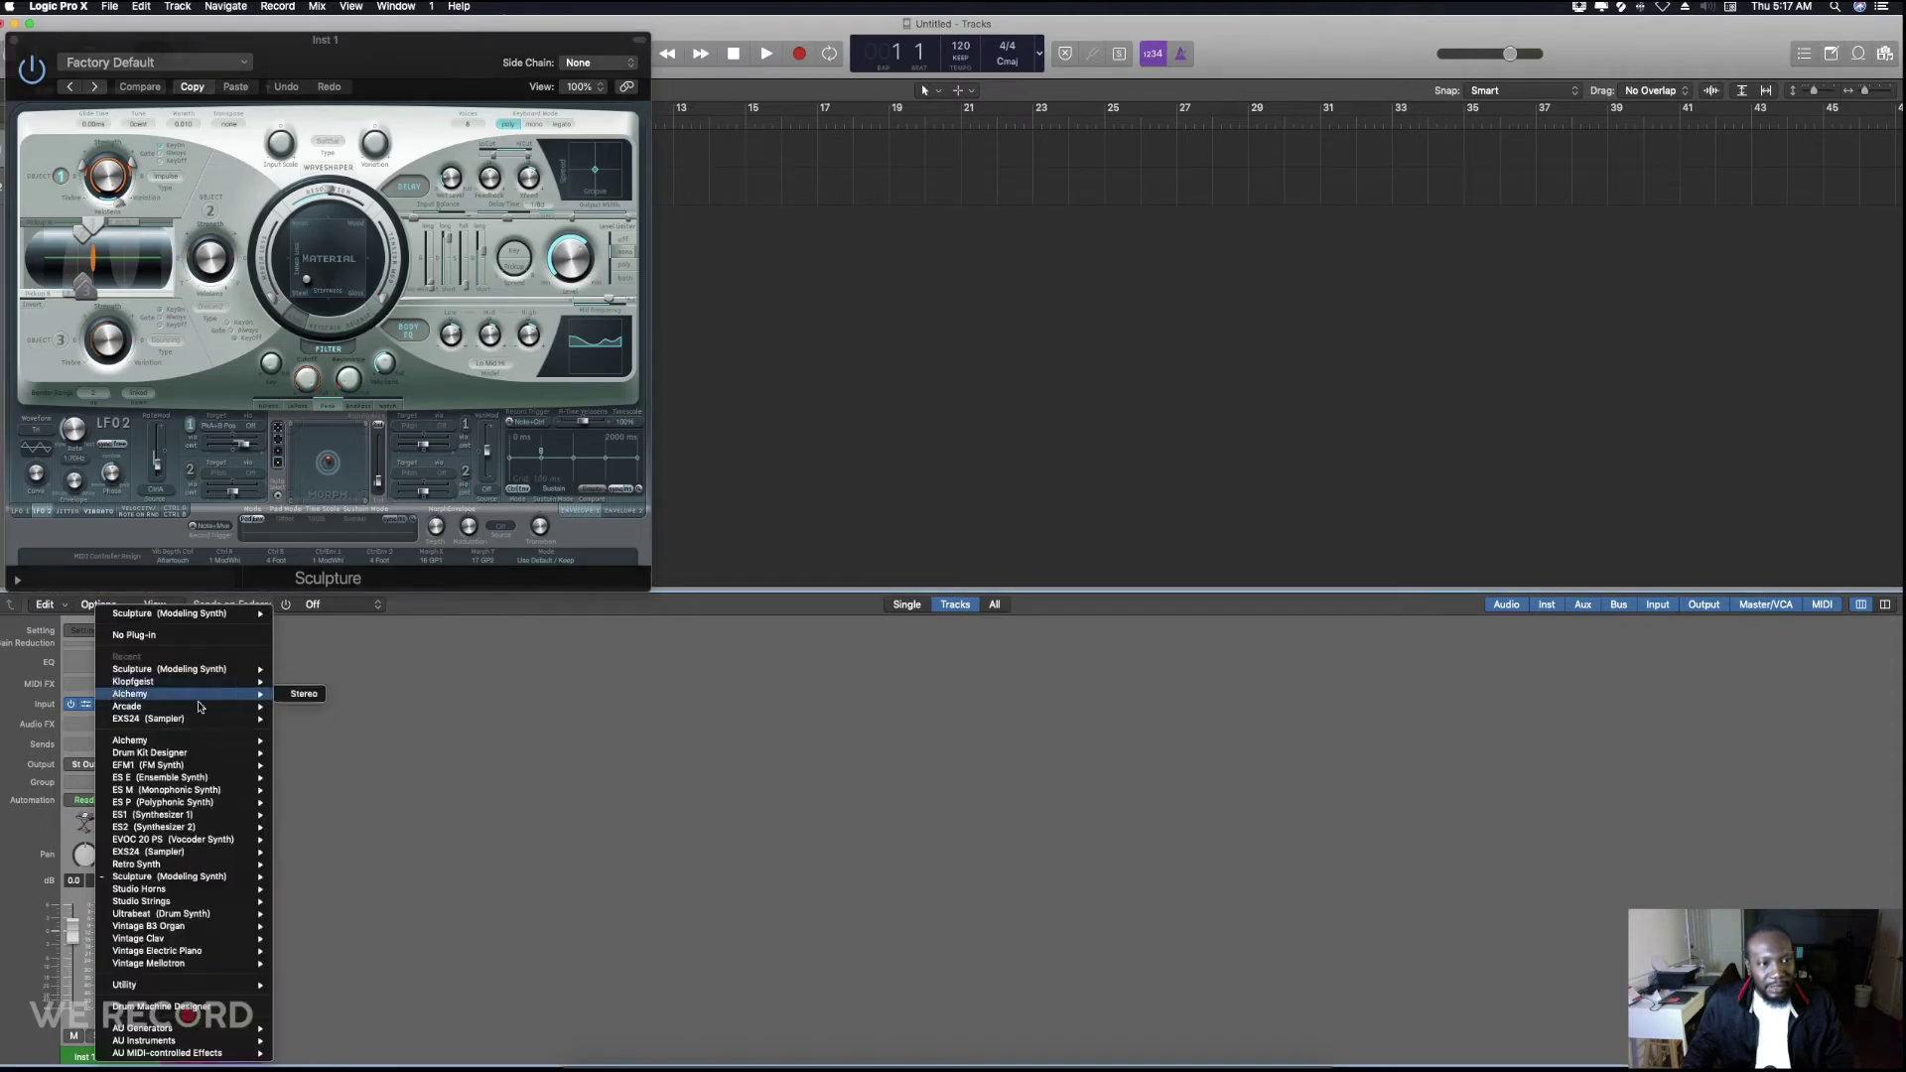
pyautogui.click(300, 694)
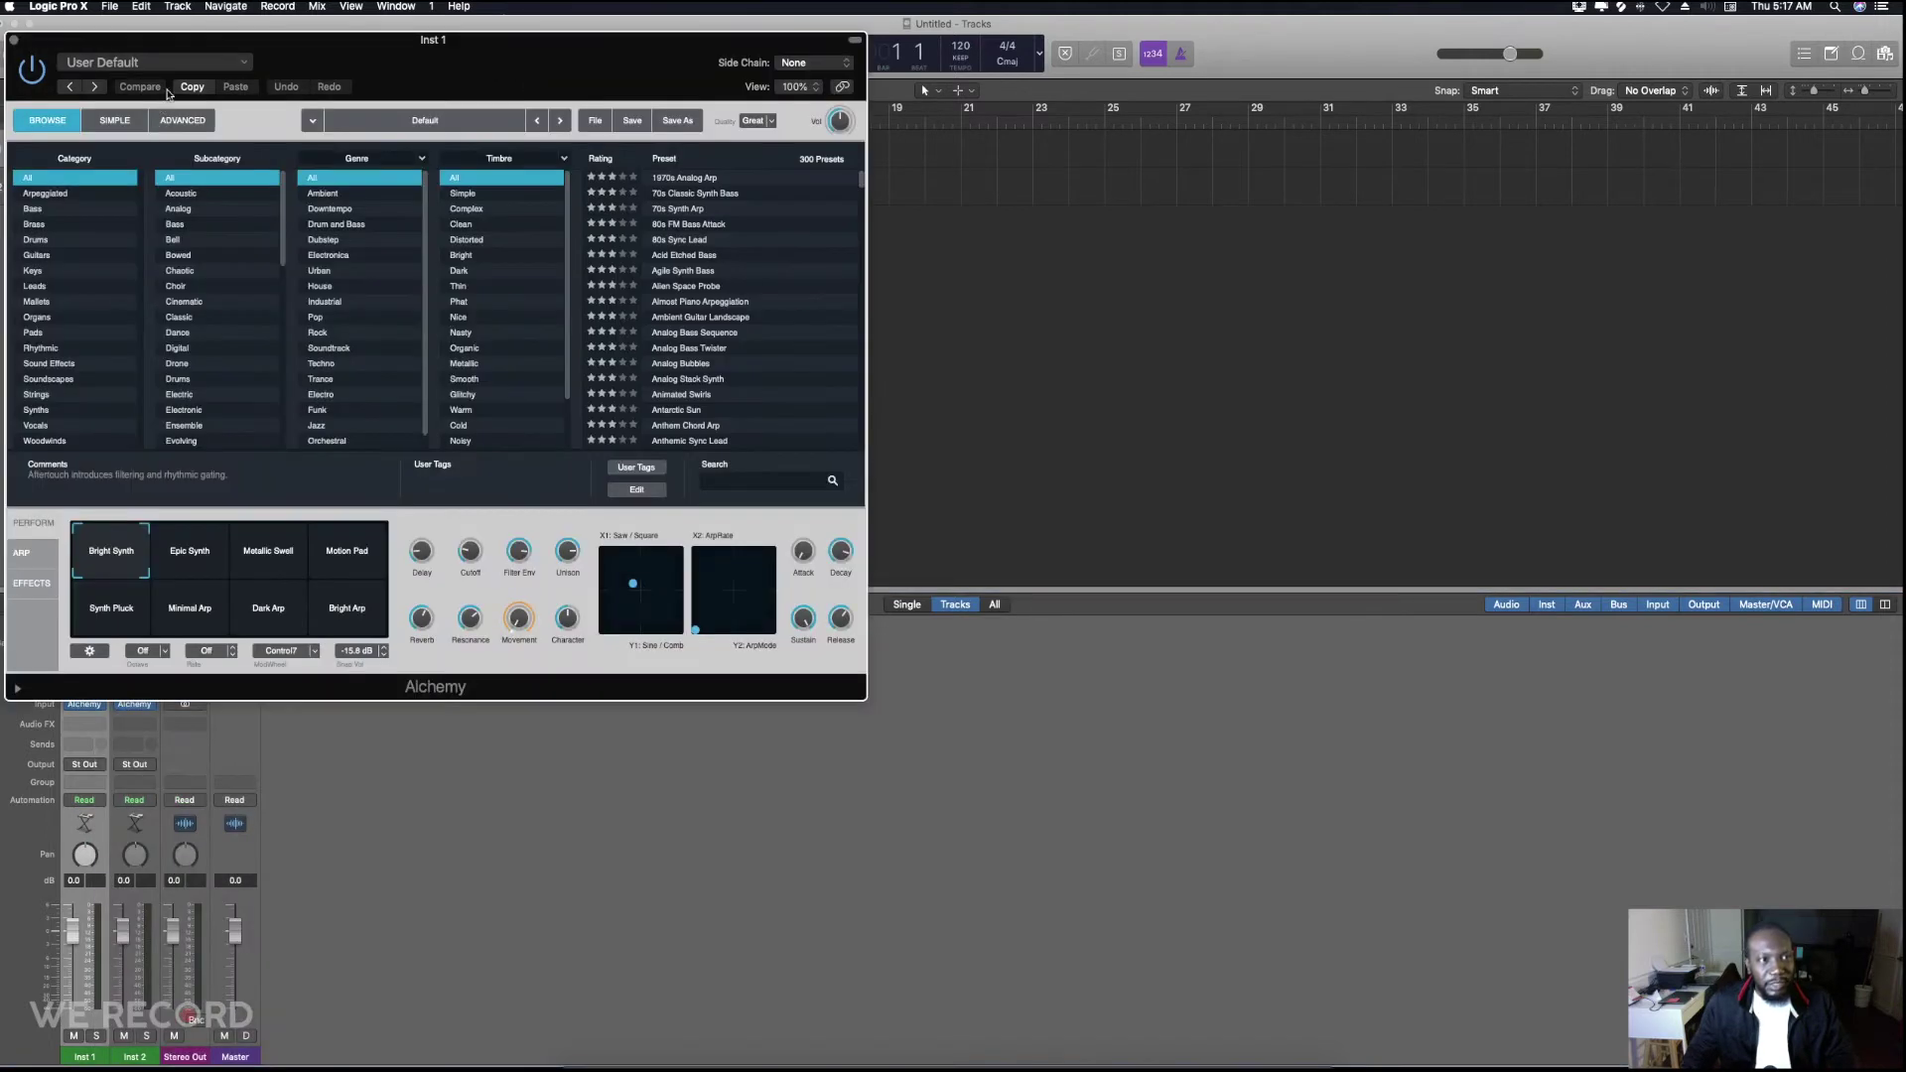
pyautogui.moveTo(129, 41); pyautogui.dragTo(535, 167)
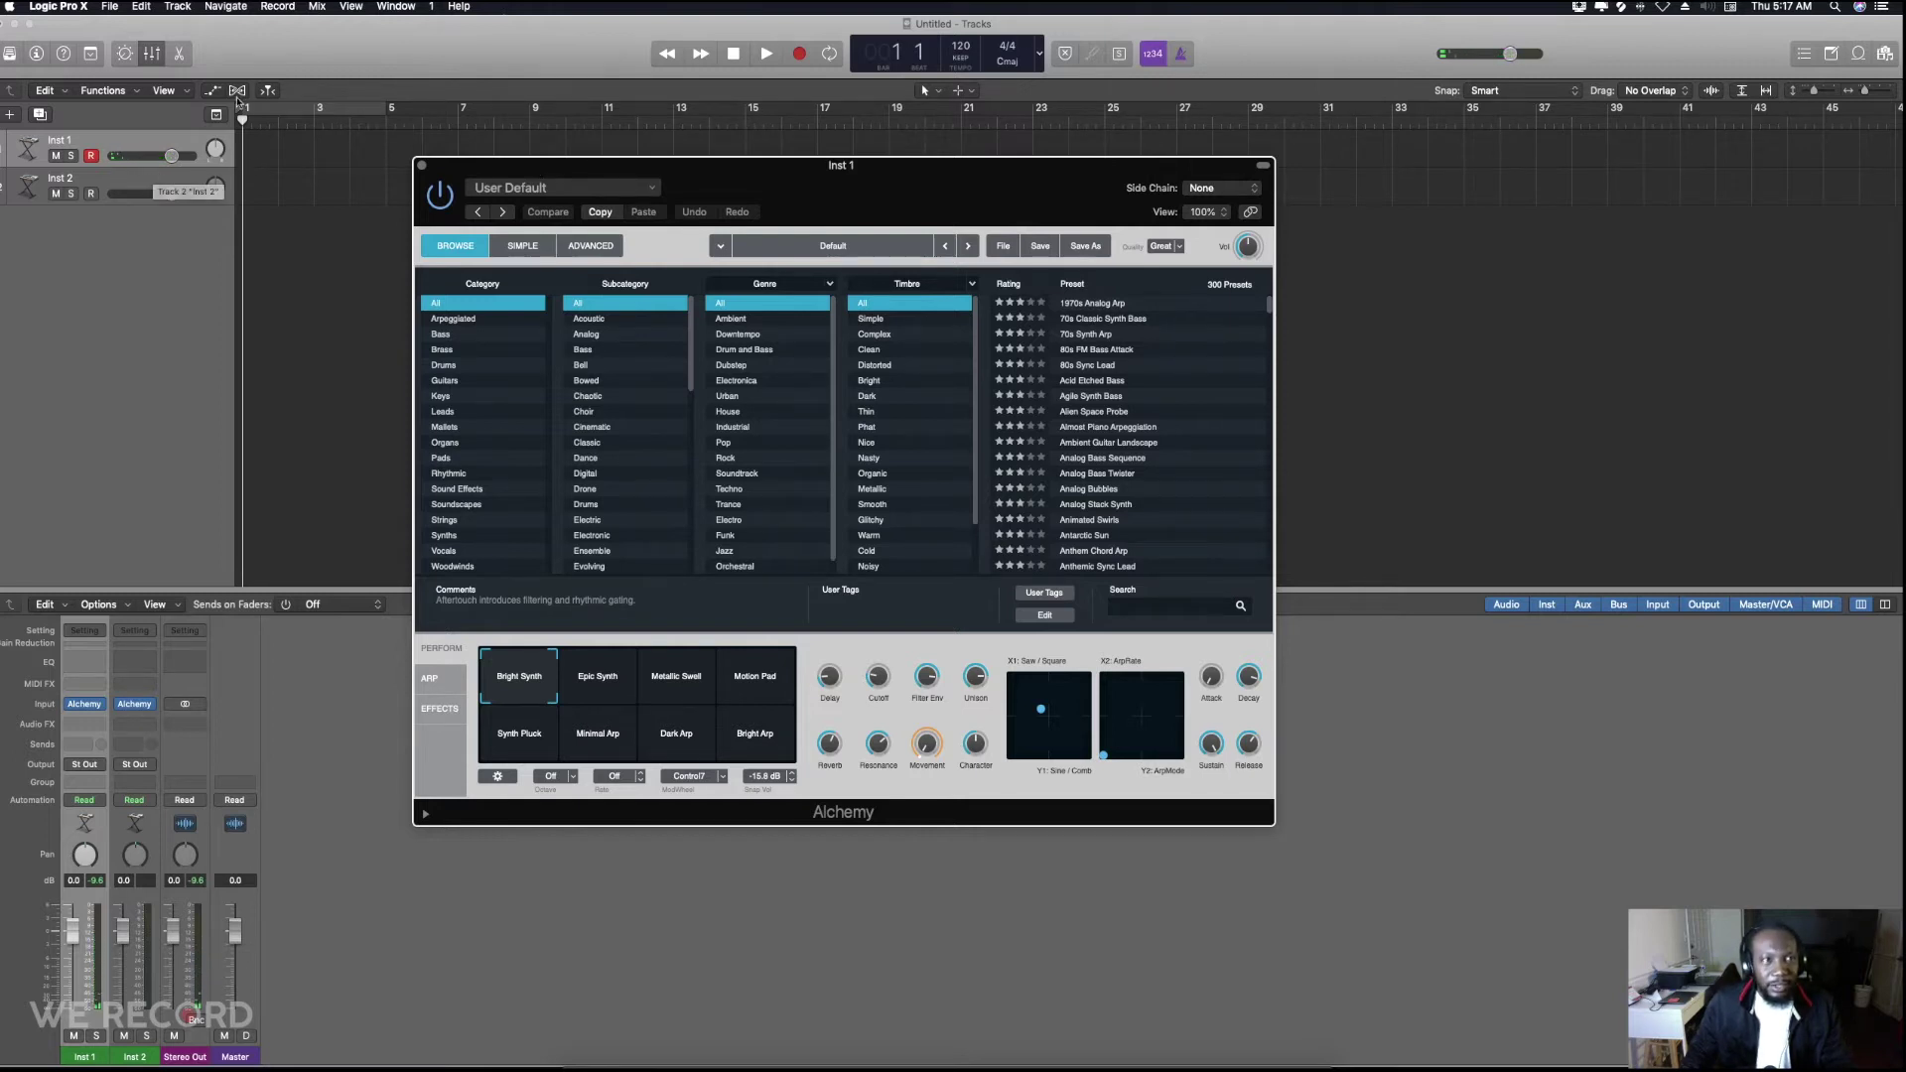
# - Review the project save options for copying EXS and Alchemy files into the project, without saving
pyautogui.click(105, 8)
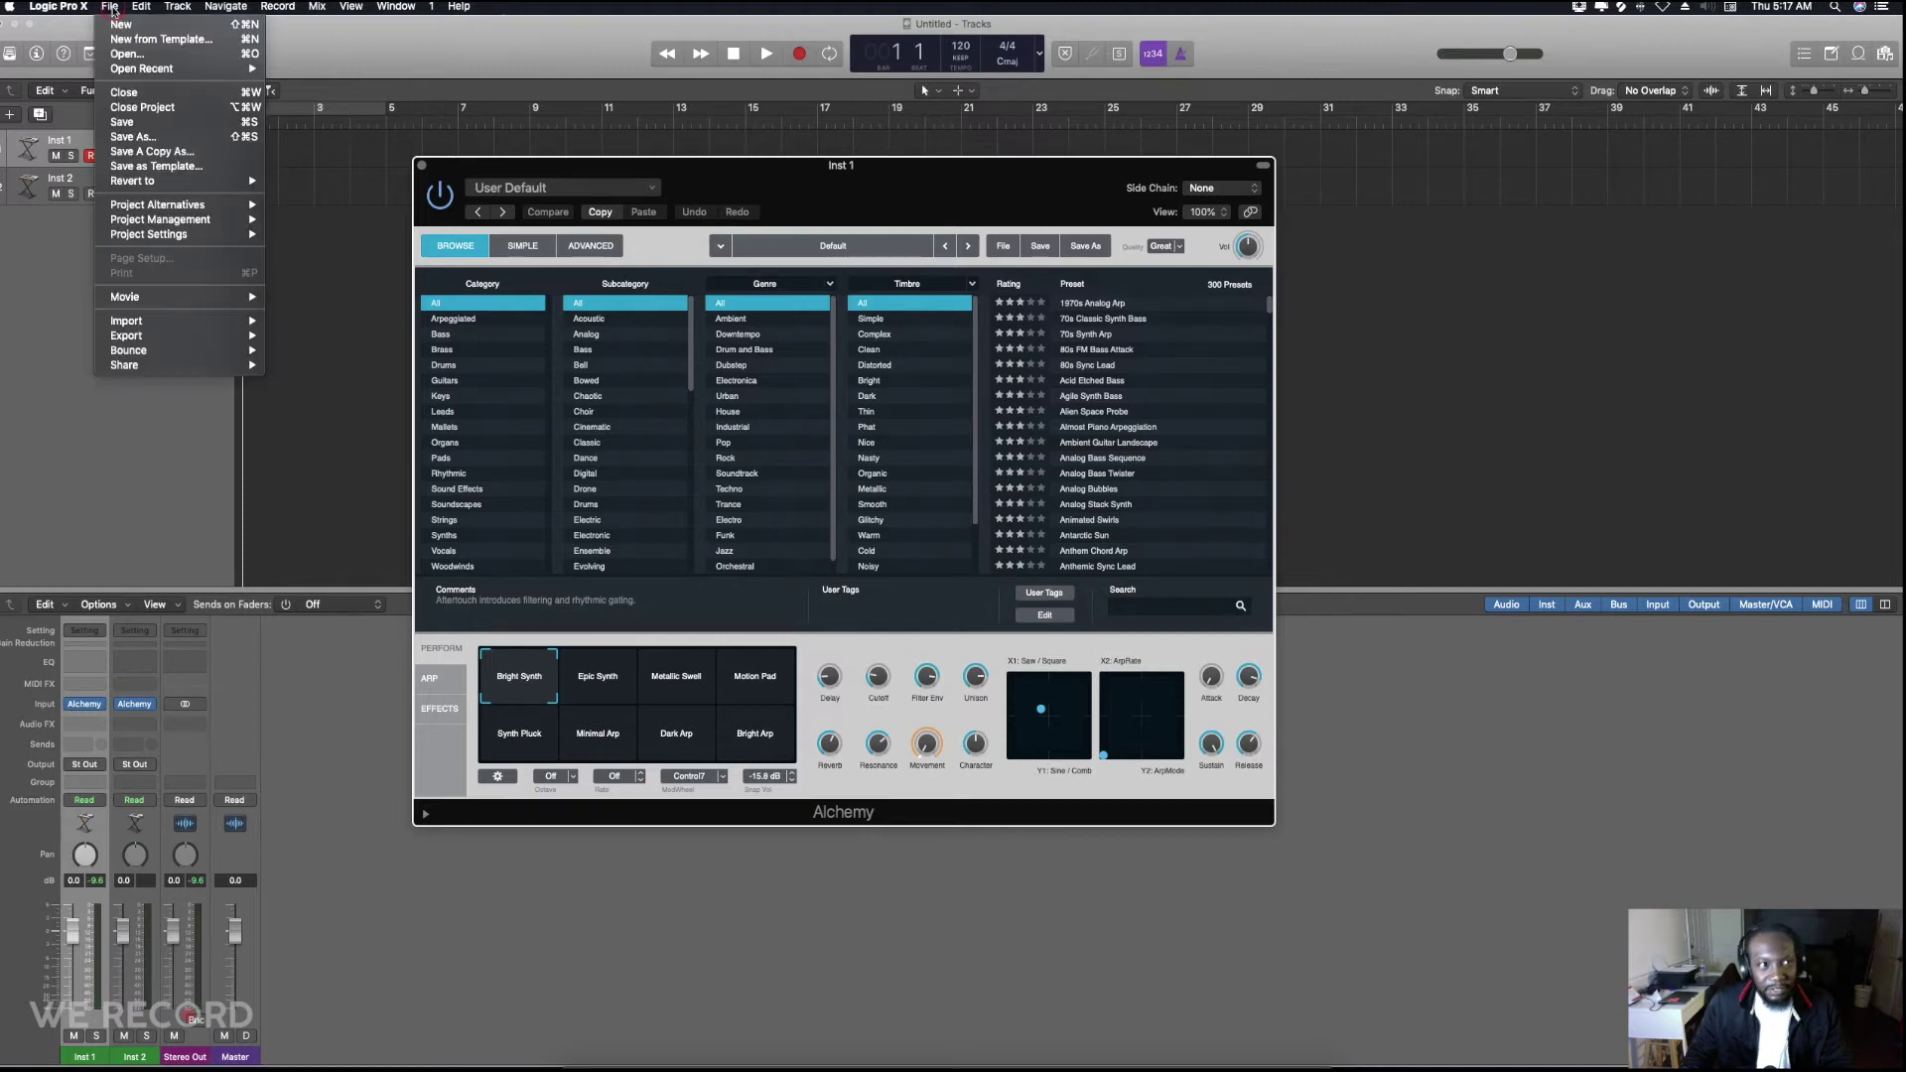
pyautogui.click(136, 122)
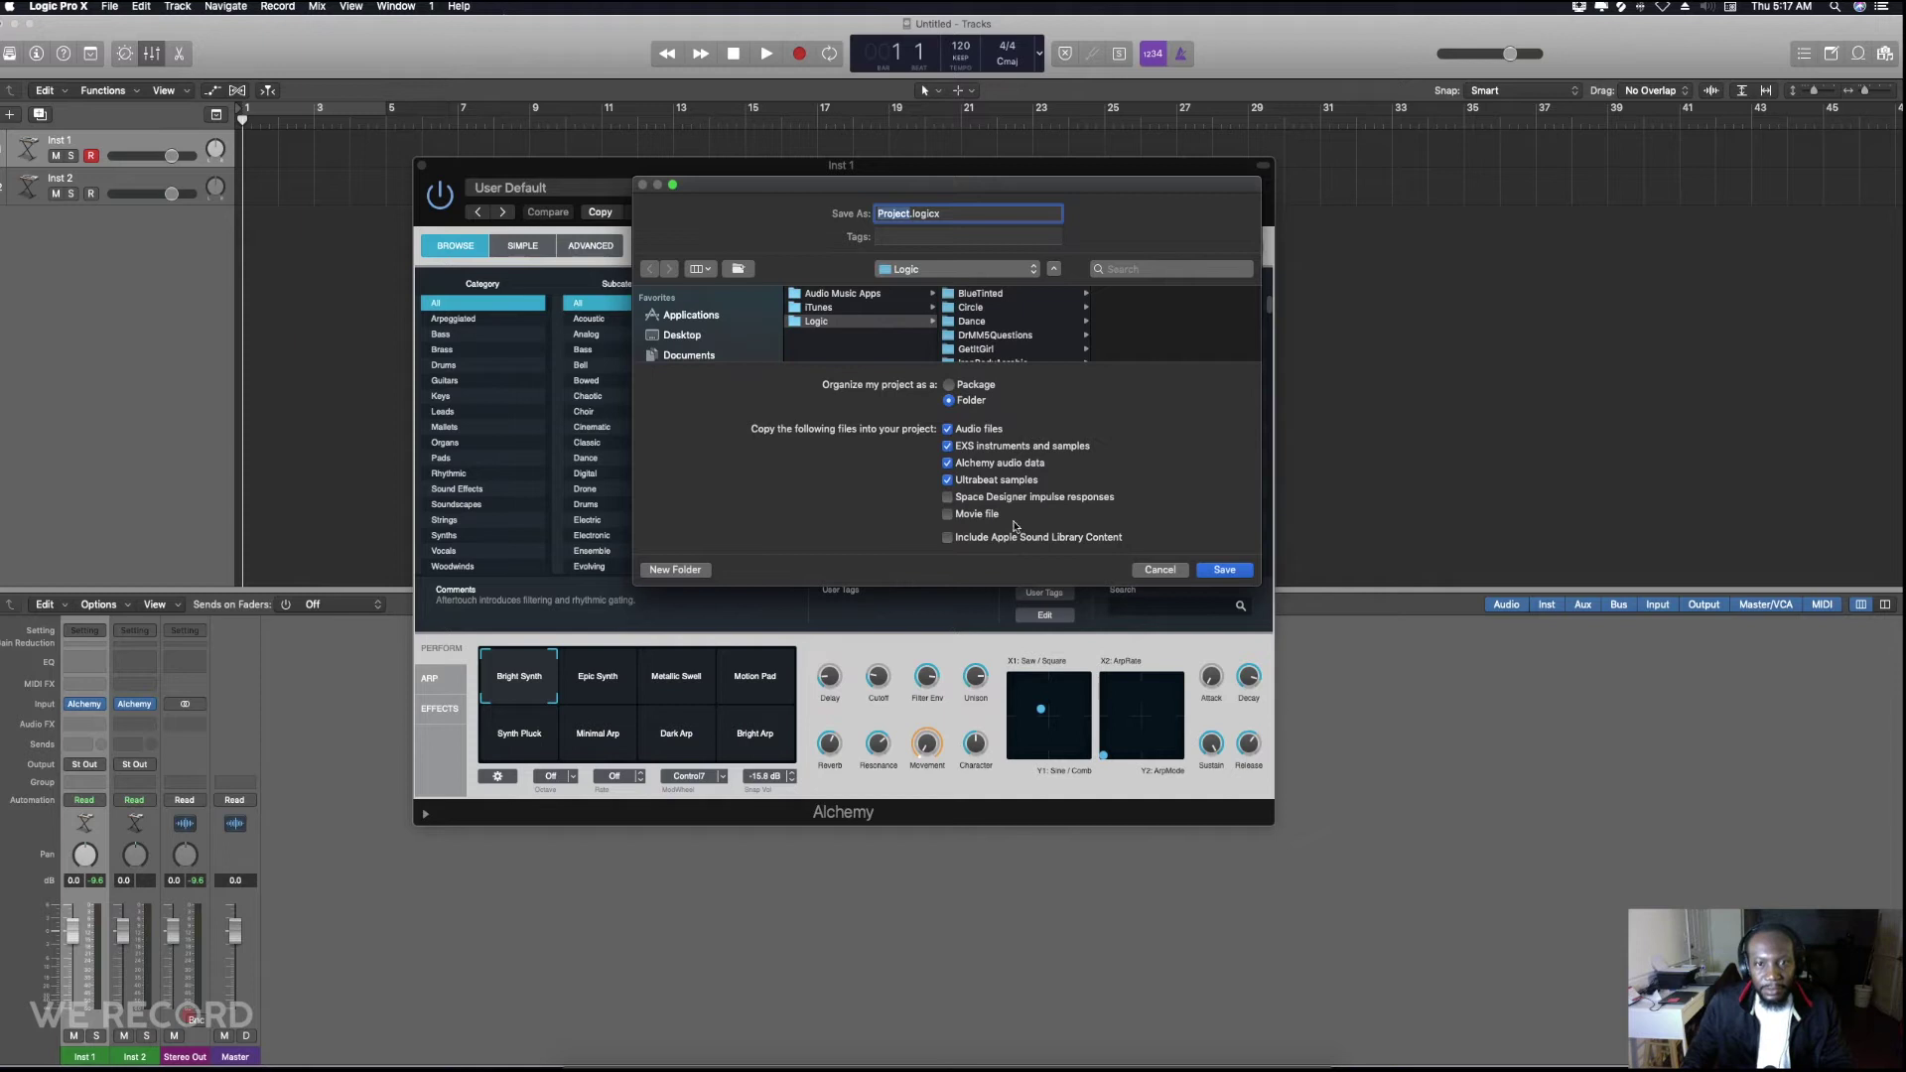
pyautogui.click(949, 448)
pyautogui.click(949, 465)
pyautogui.click(948, 447)
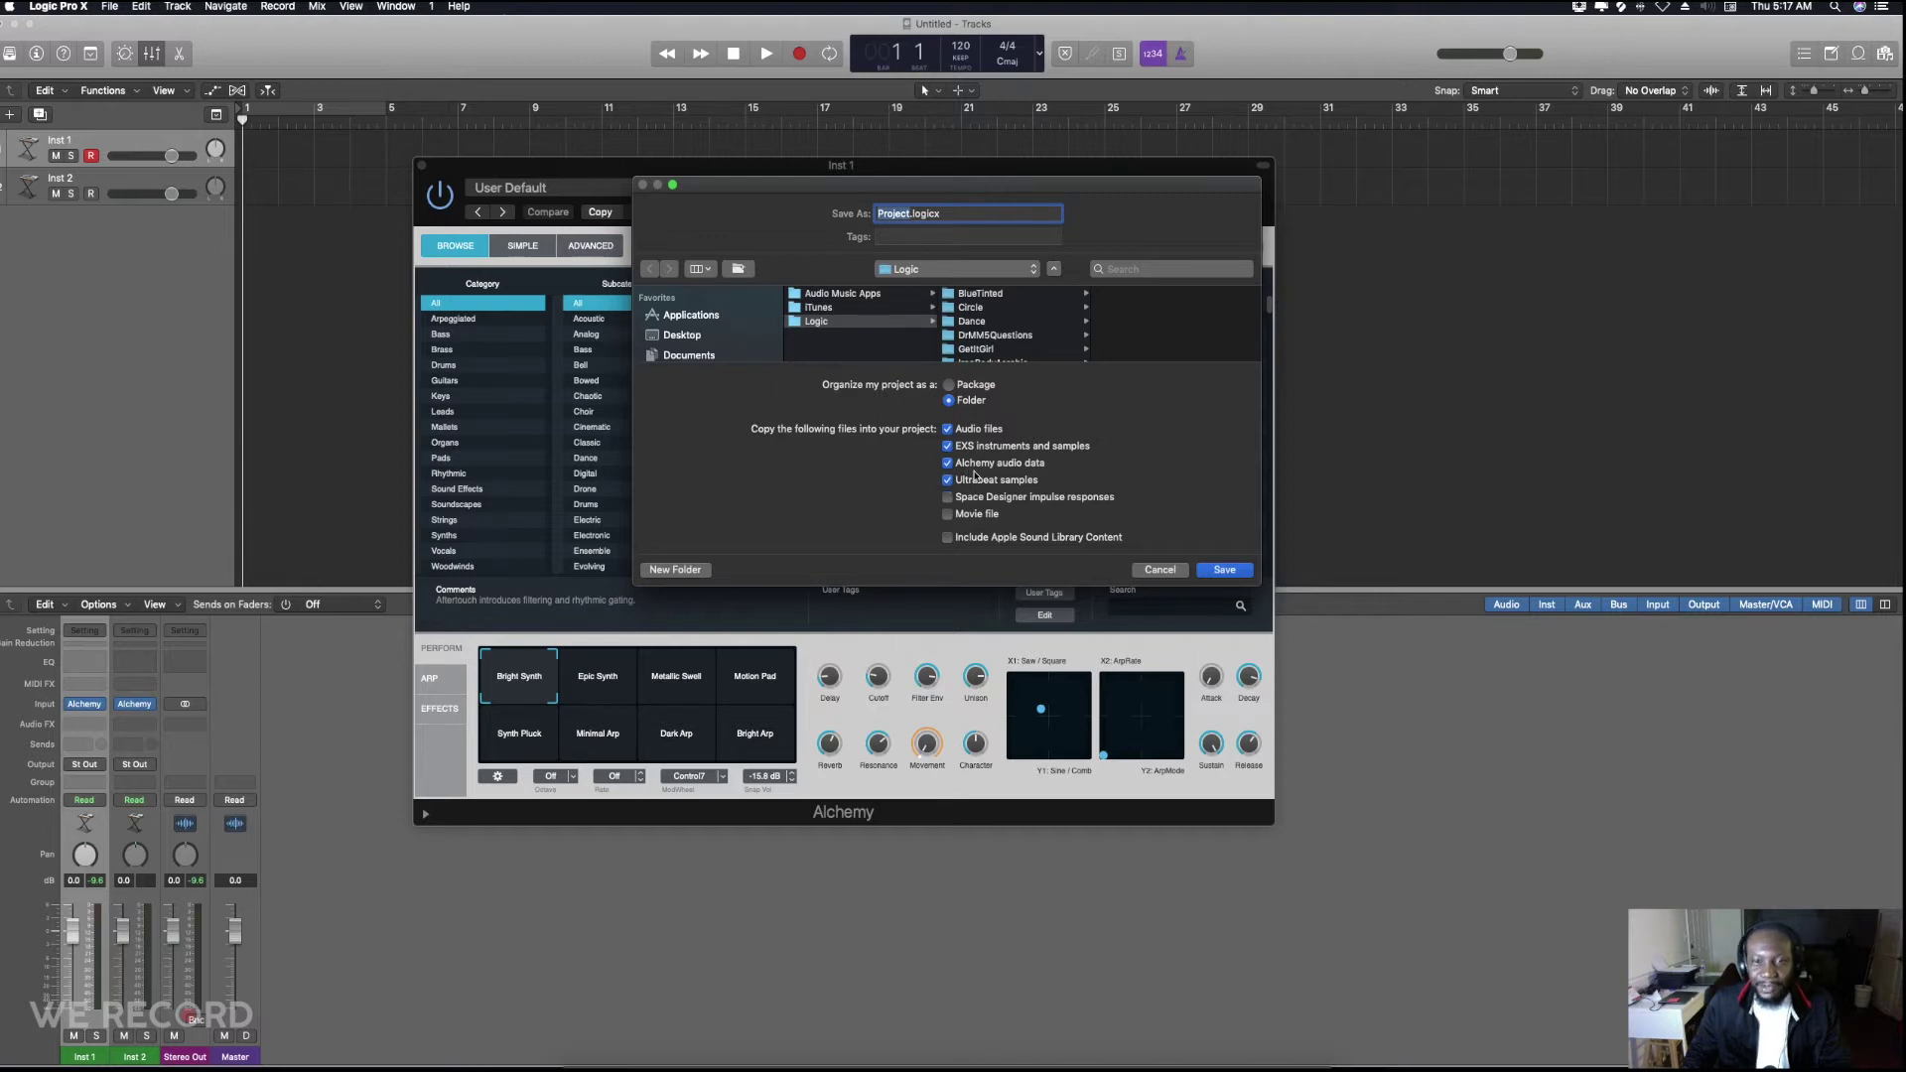
pyautogui.click(1163, 571)
# - Audition the Alchemy presets 80s FM Bass Attack, 80s Sync Lead and Acid Etched Bass, and load Agile Synth Bass
pyautogui.moveTo(727, 171); pyautogui.dragTo(894, 184)
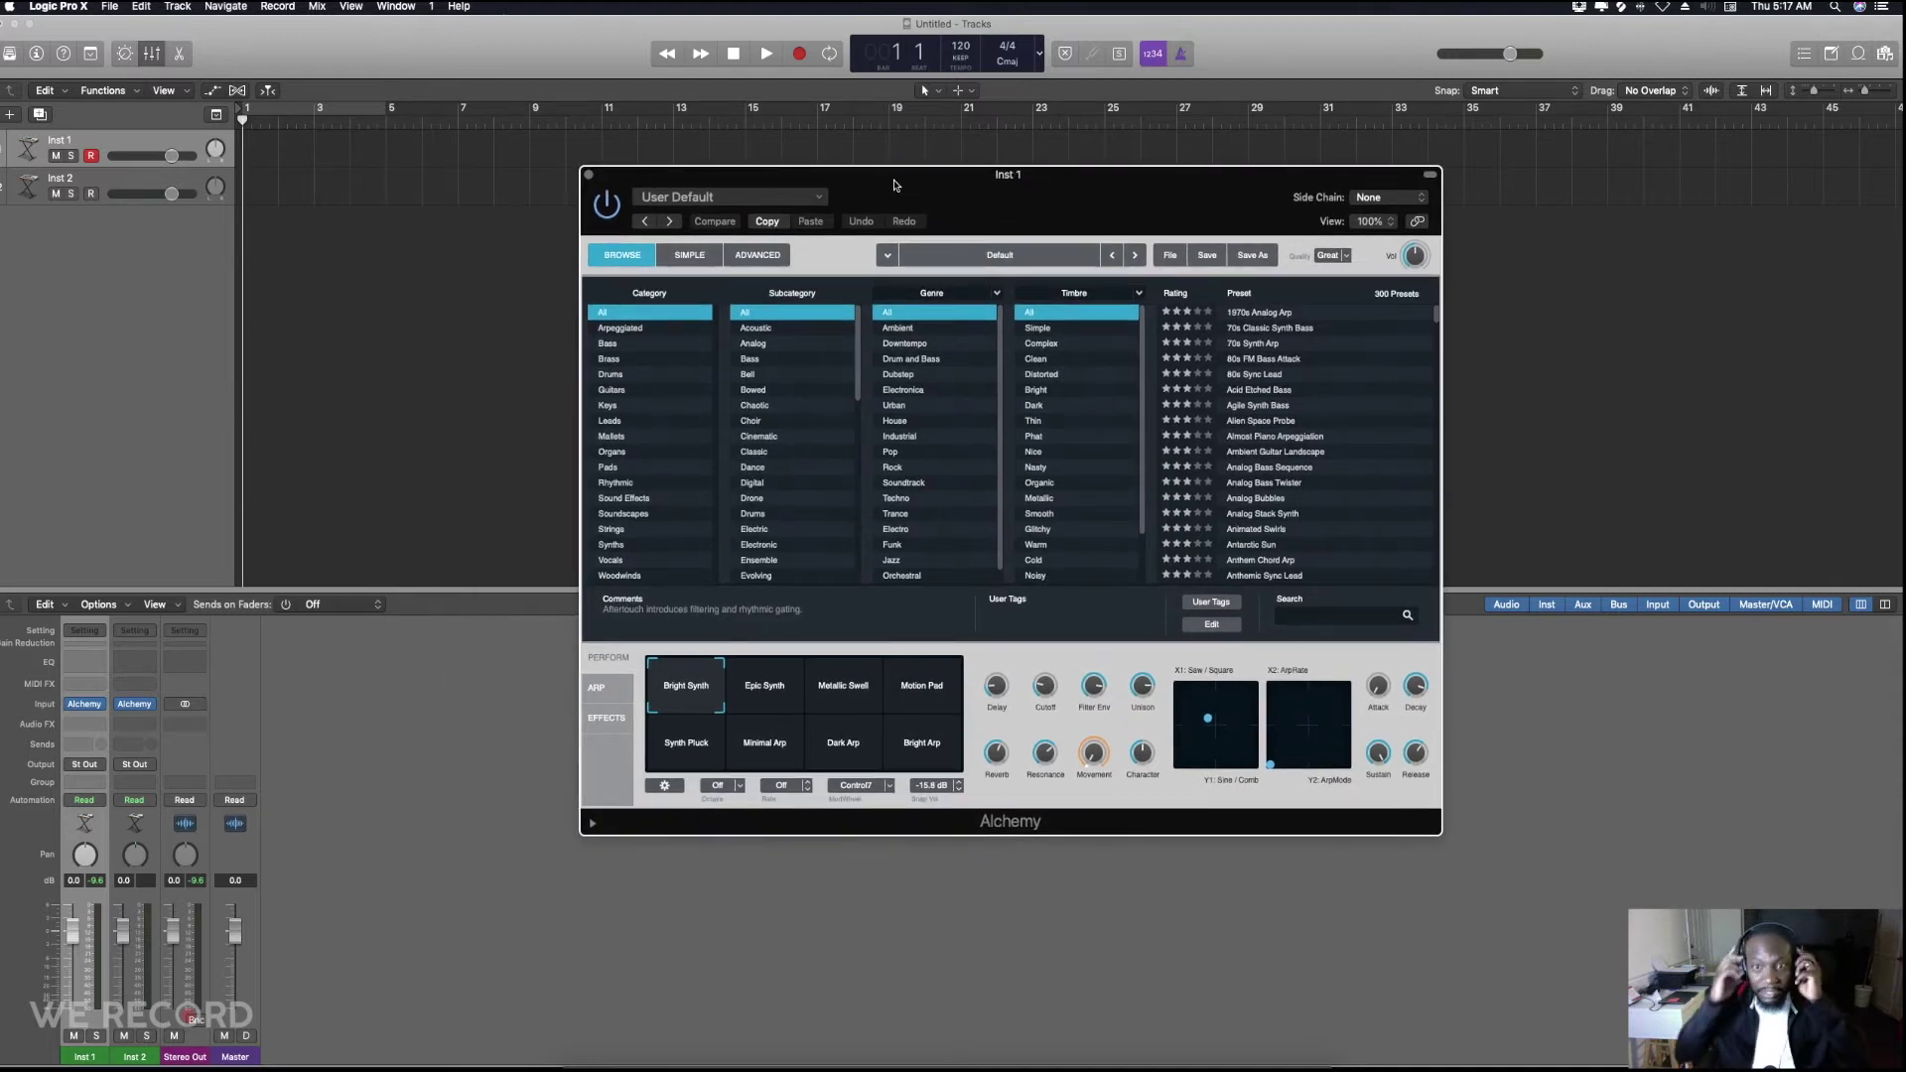
pyautogui.click(1232, 359)
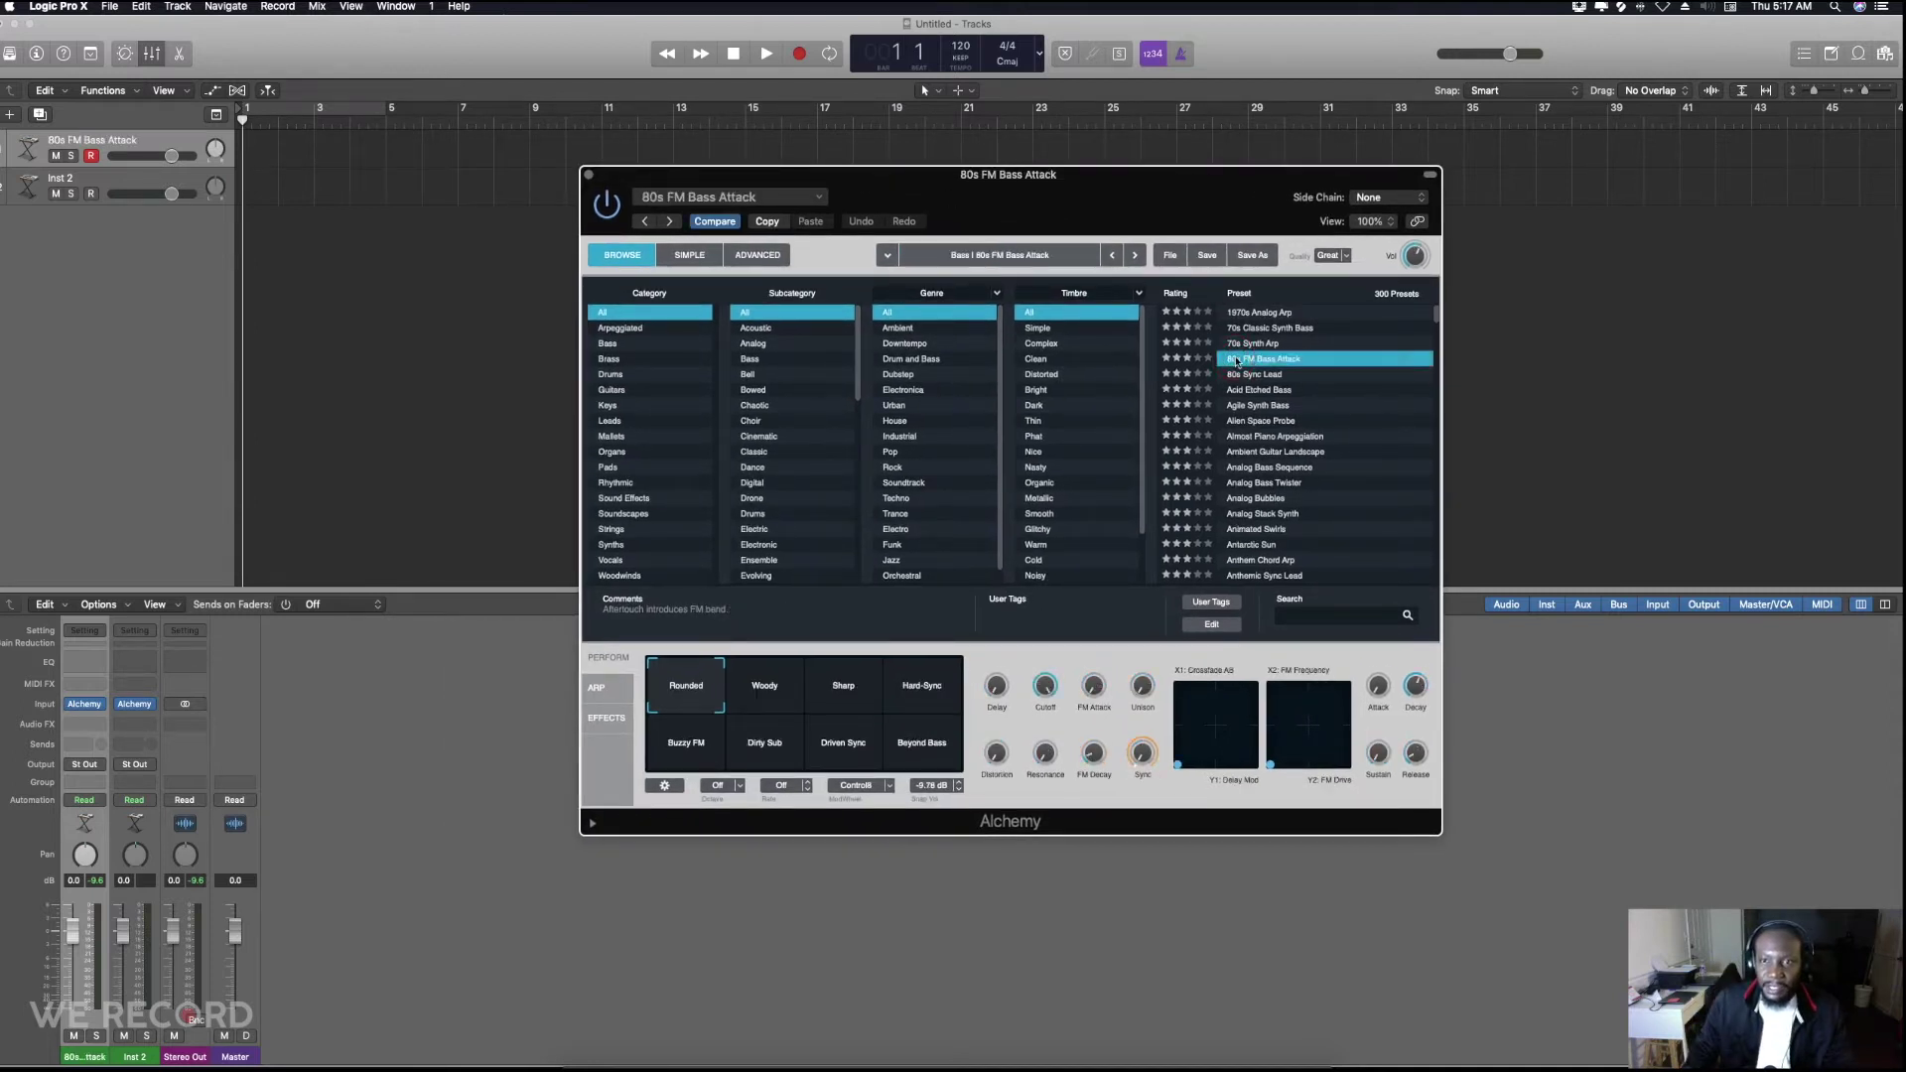
pyautogui.click(1257, 376)
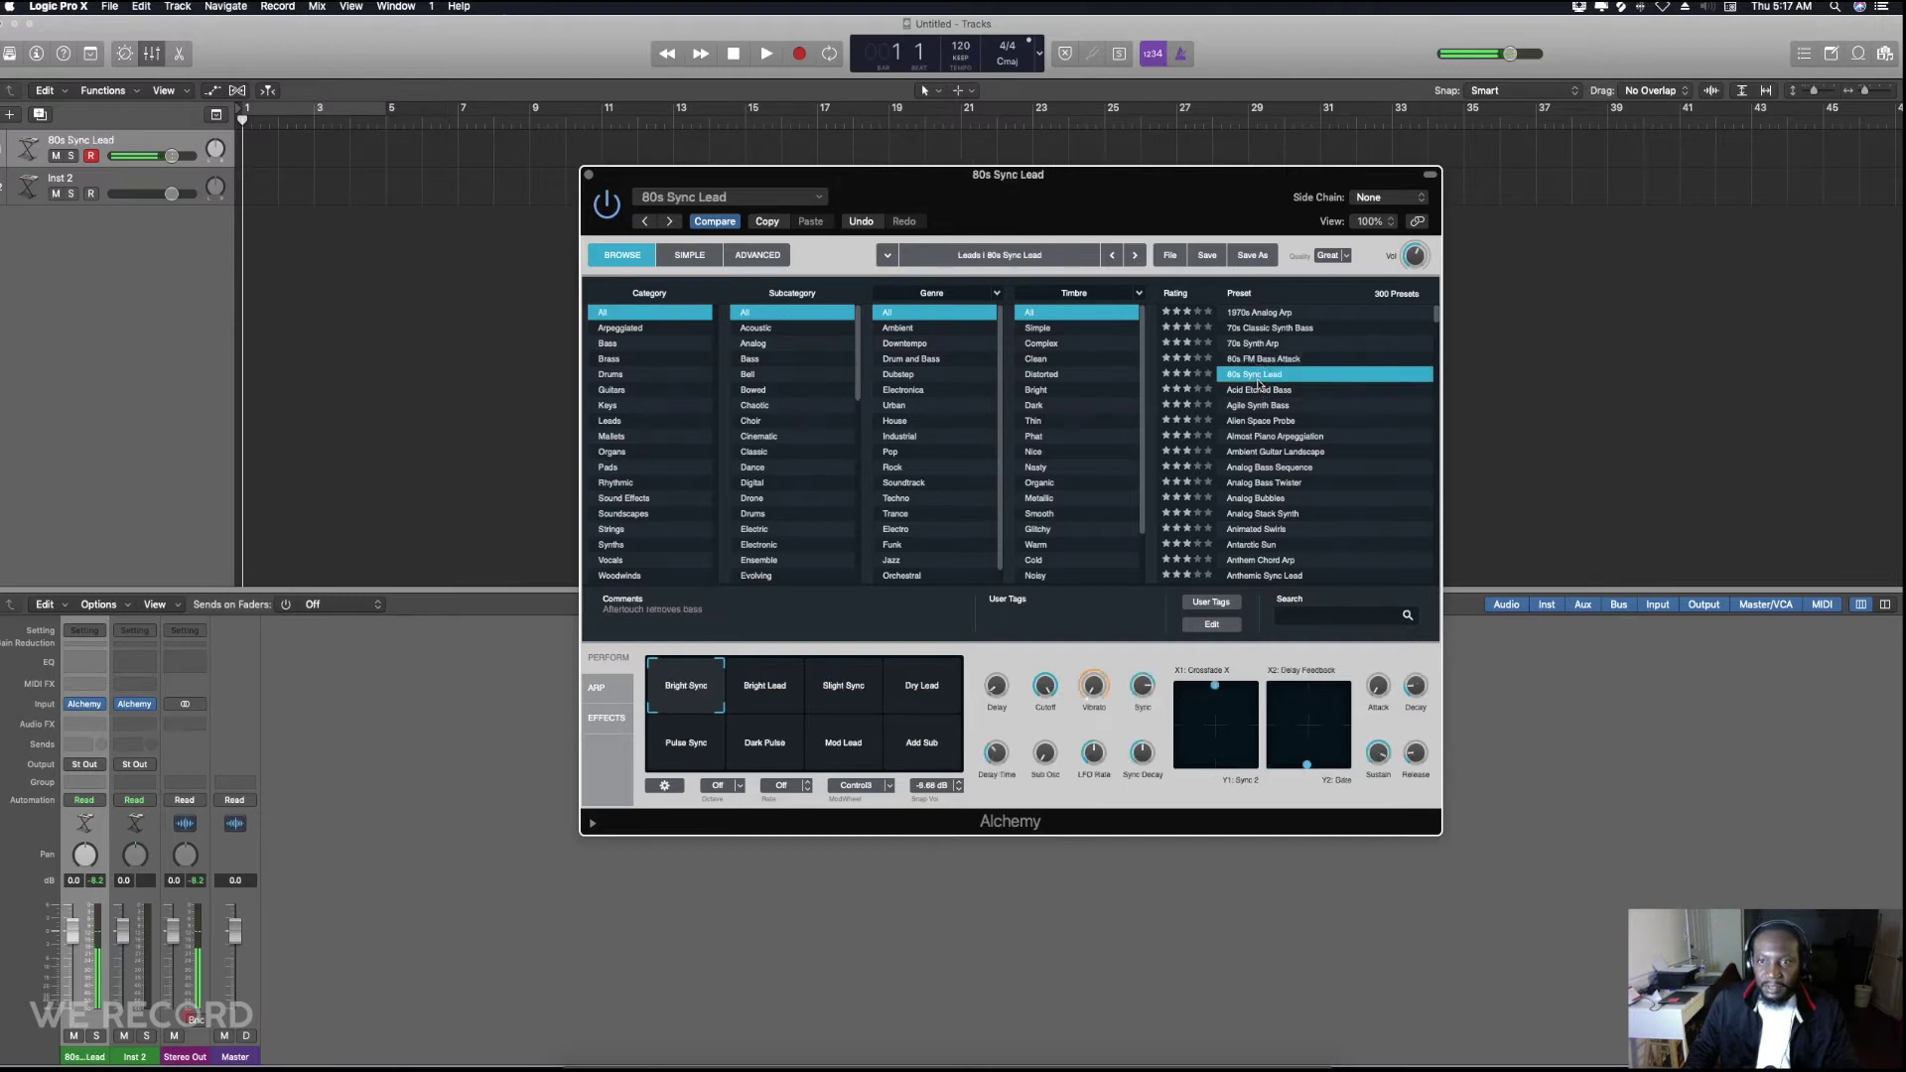
pyautogui.click(1260, 391)
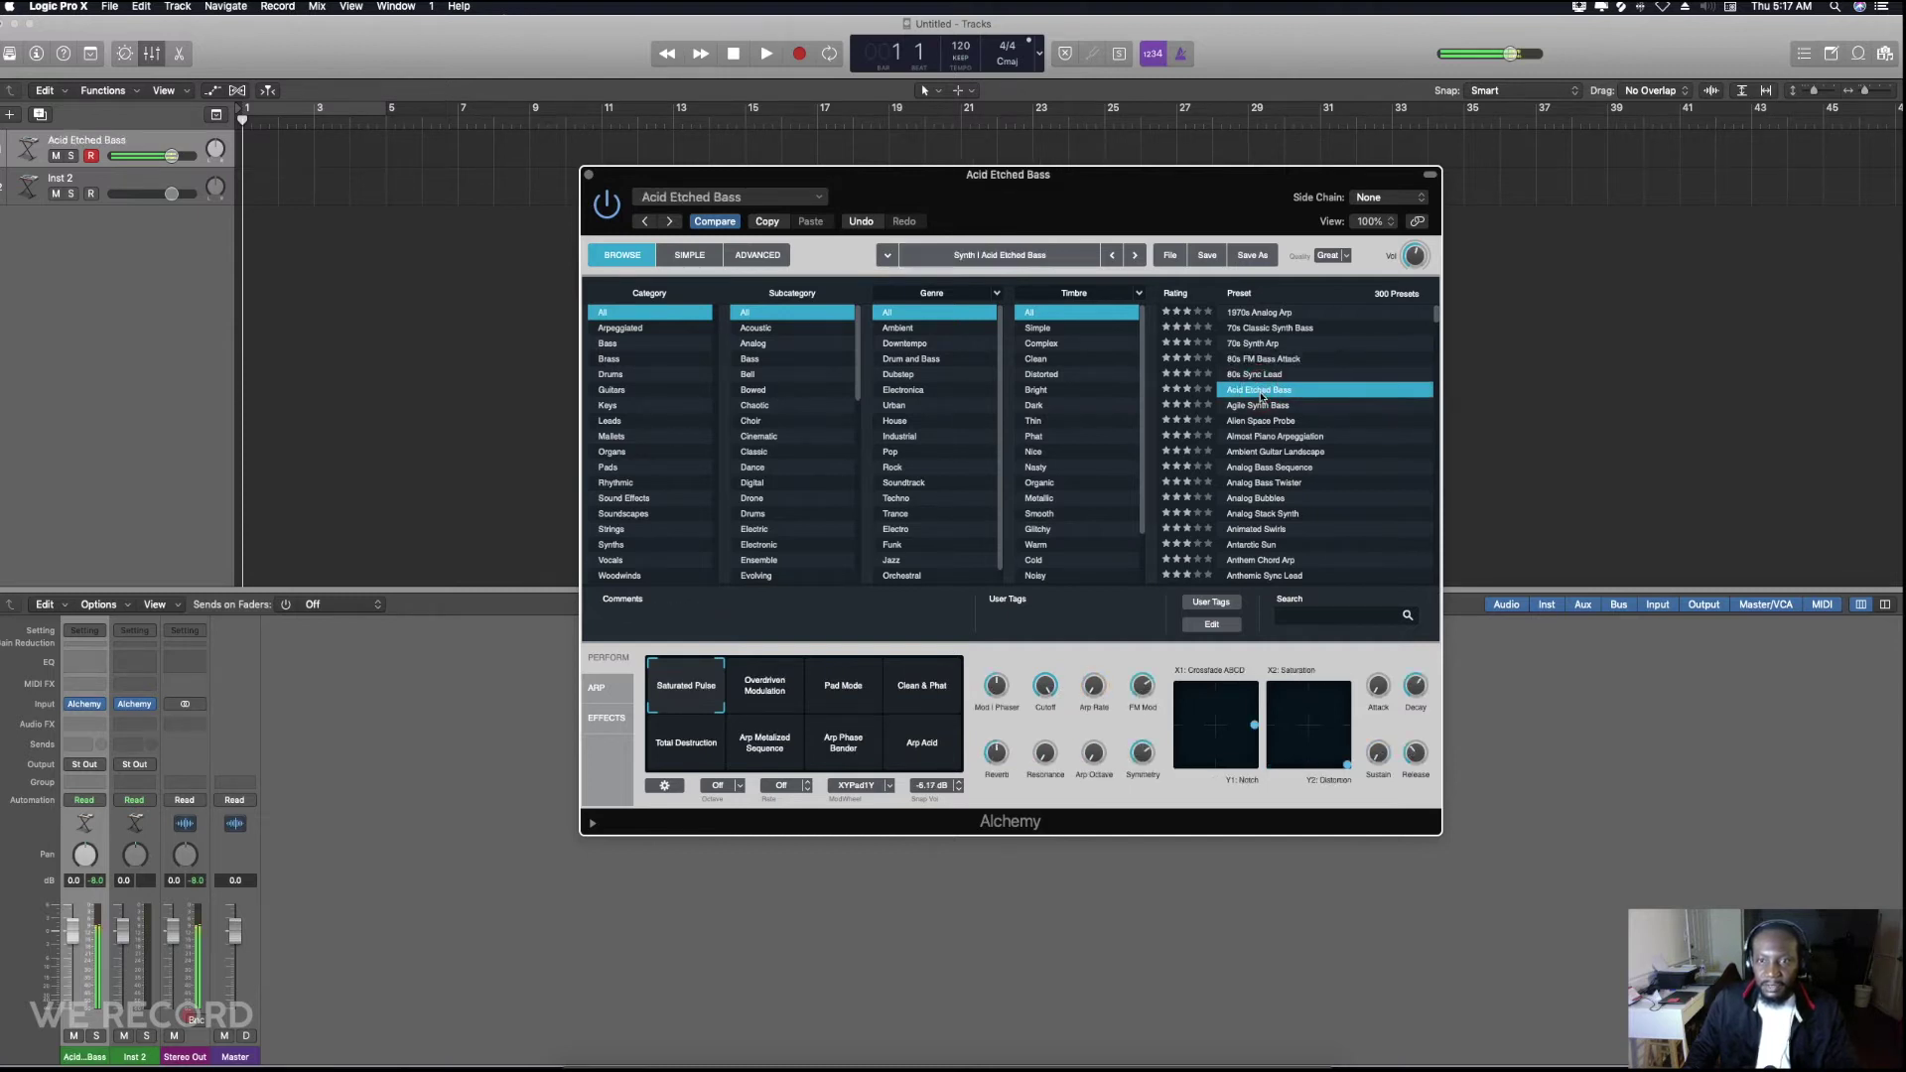
pyautogui.click(1261, 407)
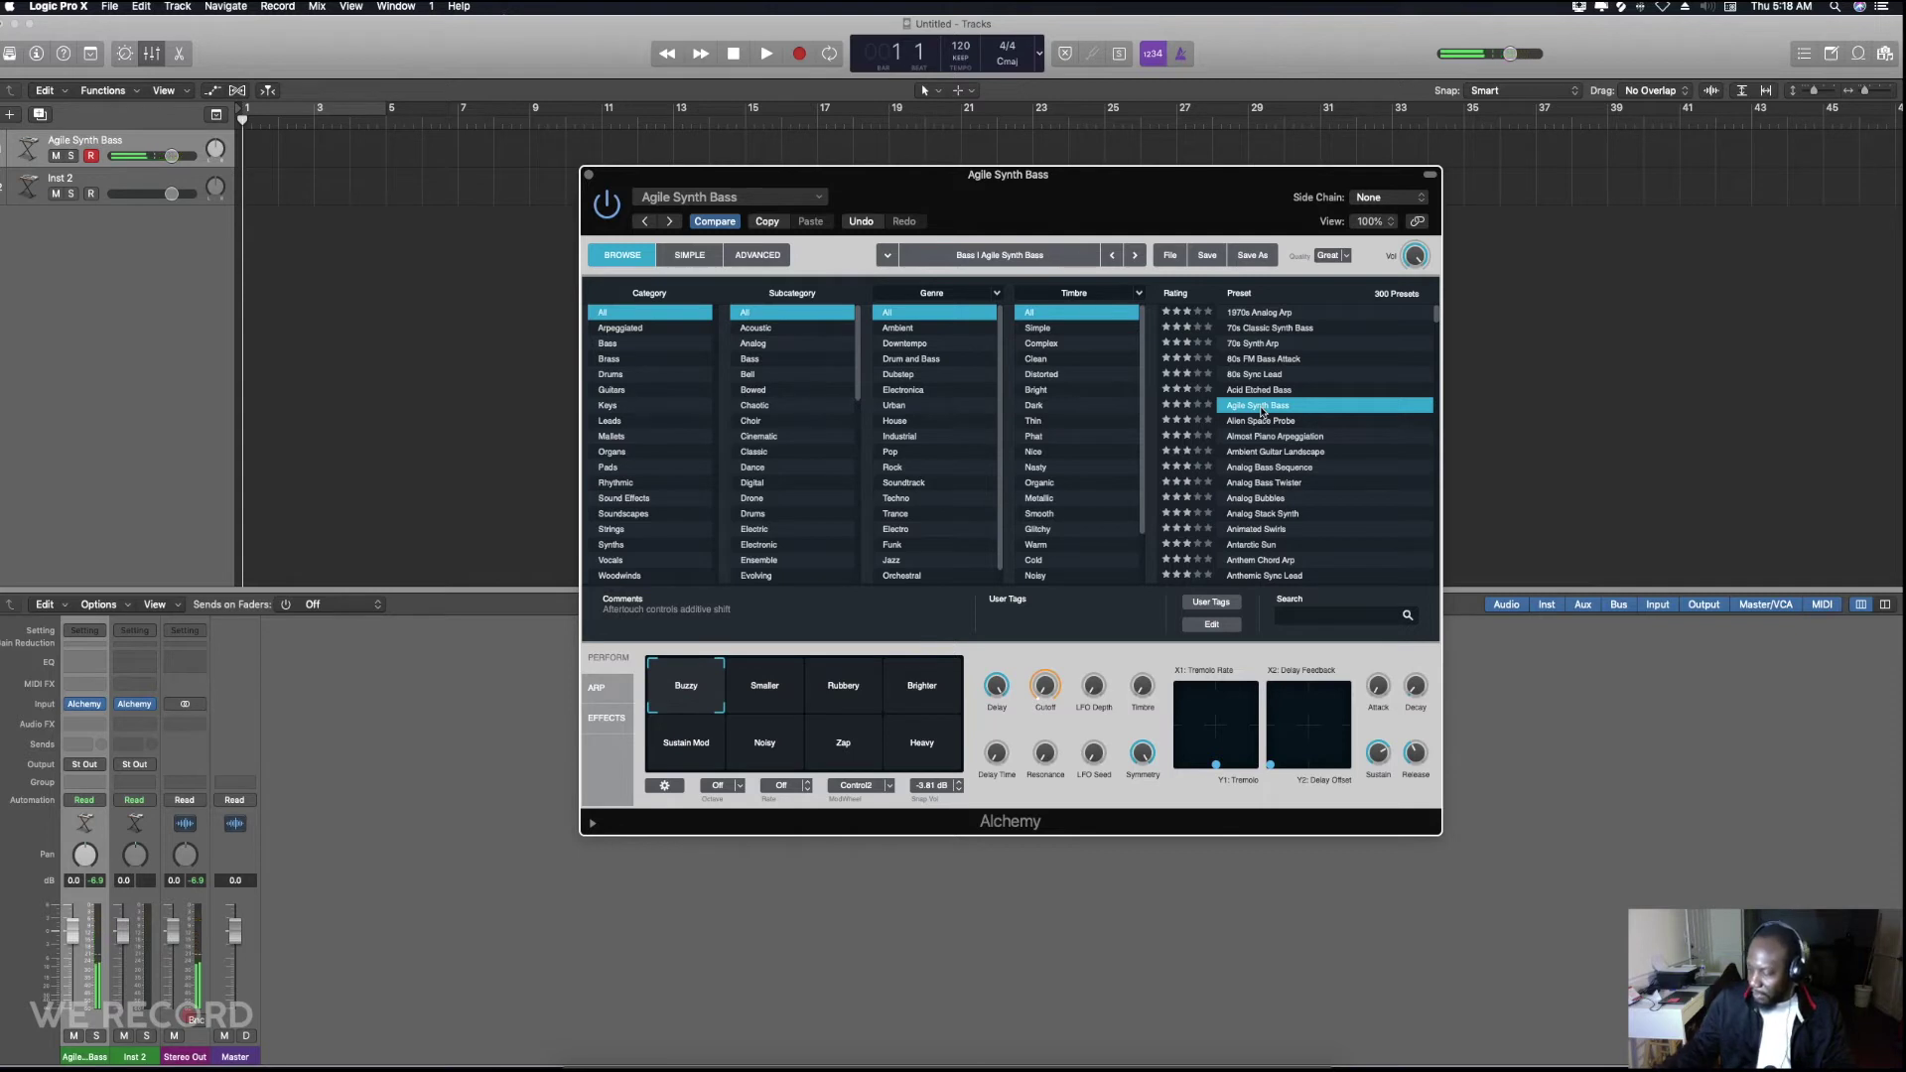
# - Show the Musical Typing keyboard and play several test notes with the Agile Synth Bass sound
pyautogui.press('super+k')
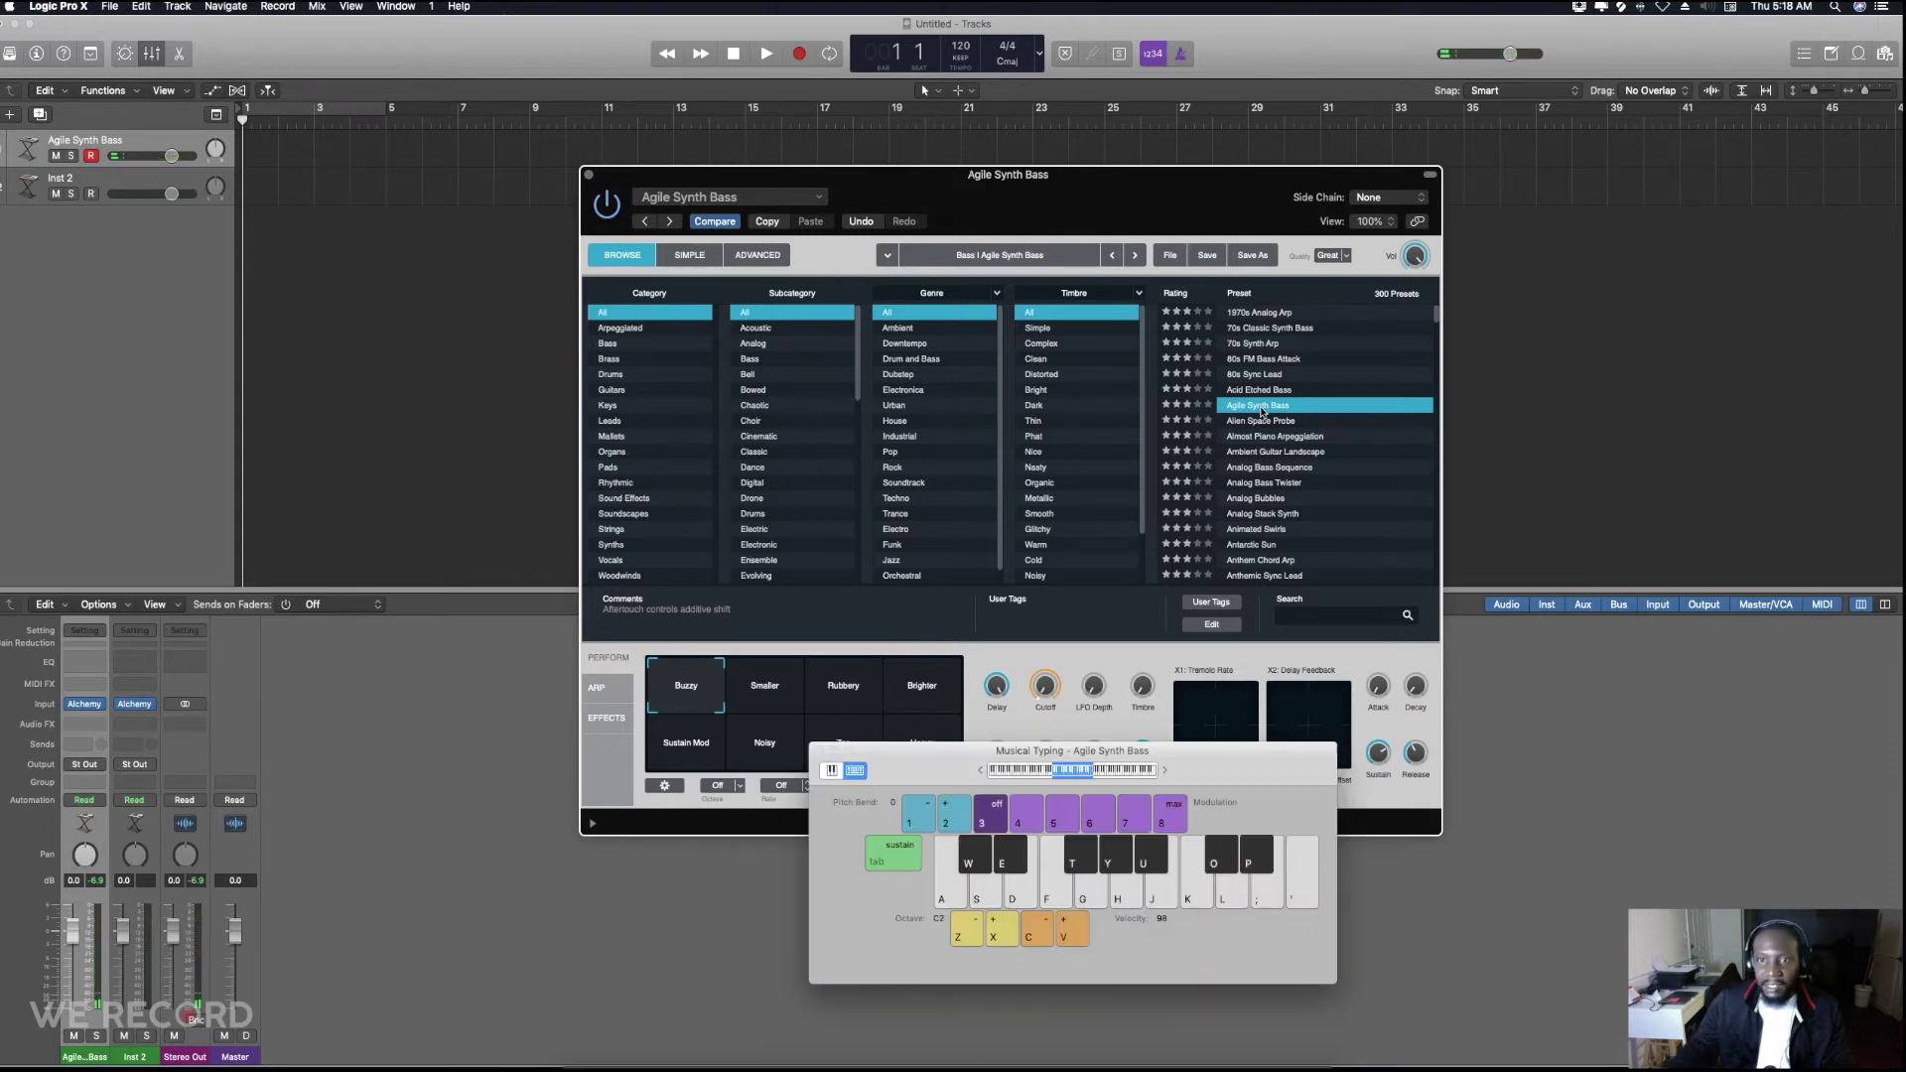
pyautogui.click(1088, 896)
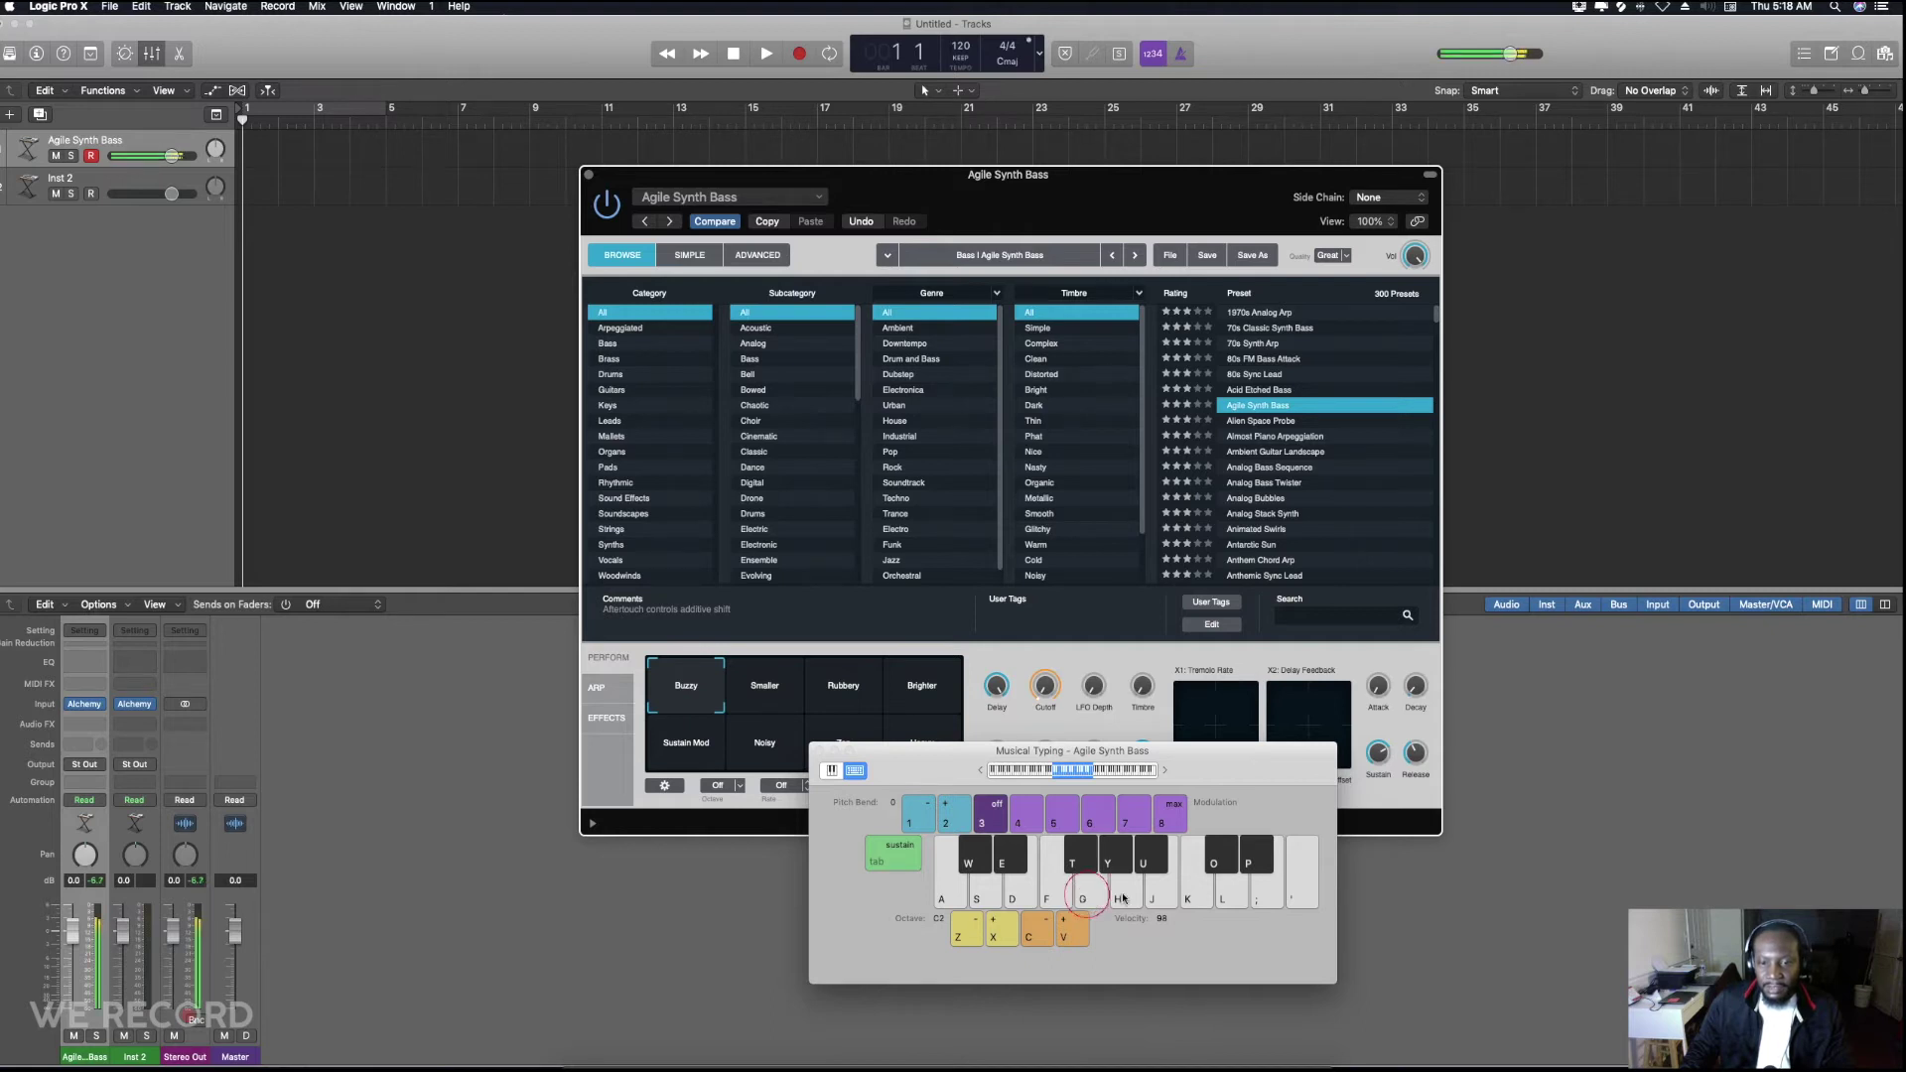
pyautogui.press('j')
pyautogui.press('k')
pyautogui.click(1039, 897)
pyautogui.press('d')
pyautogui.press('d')
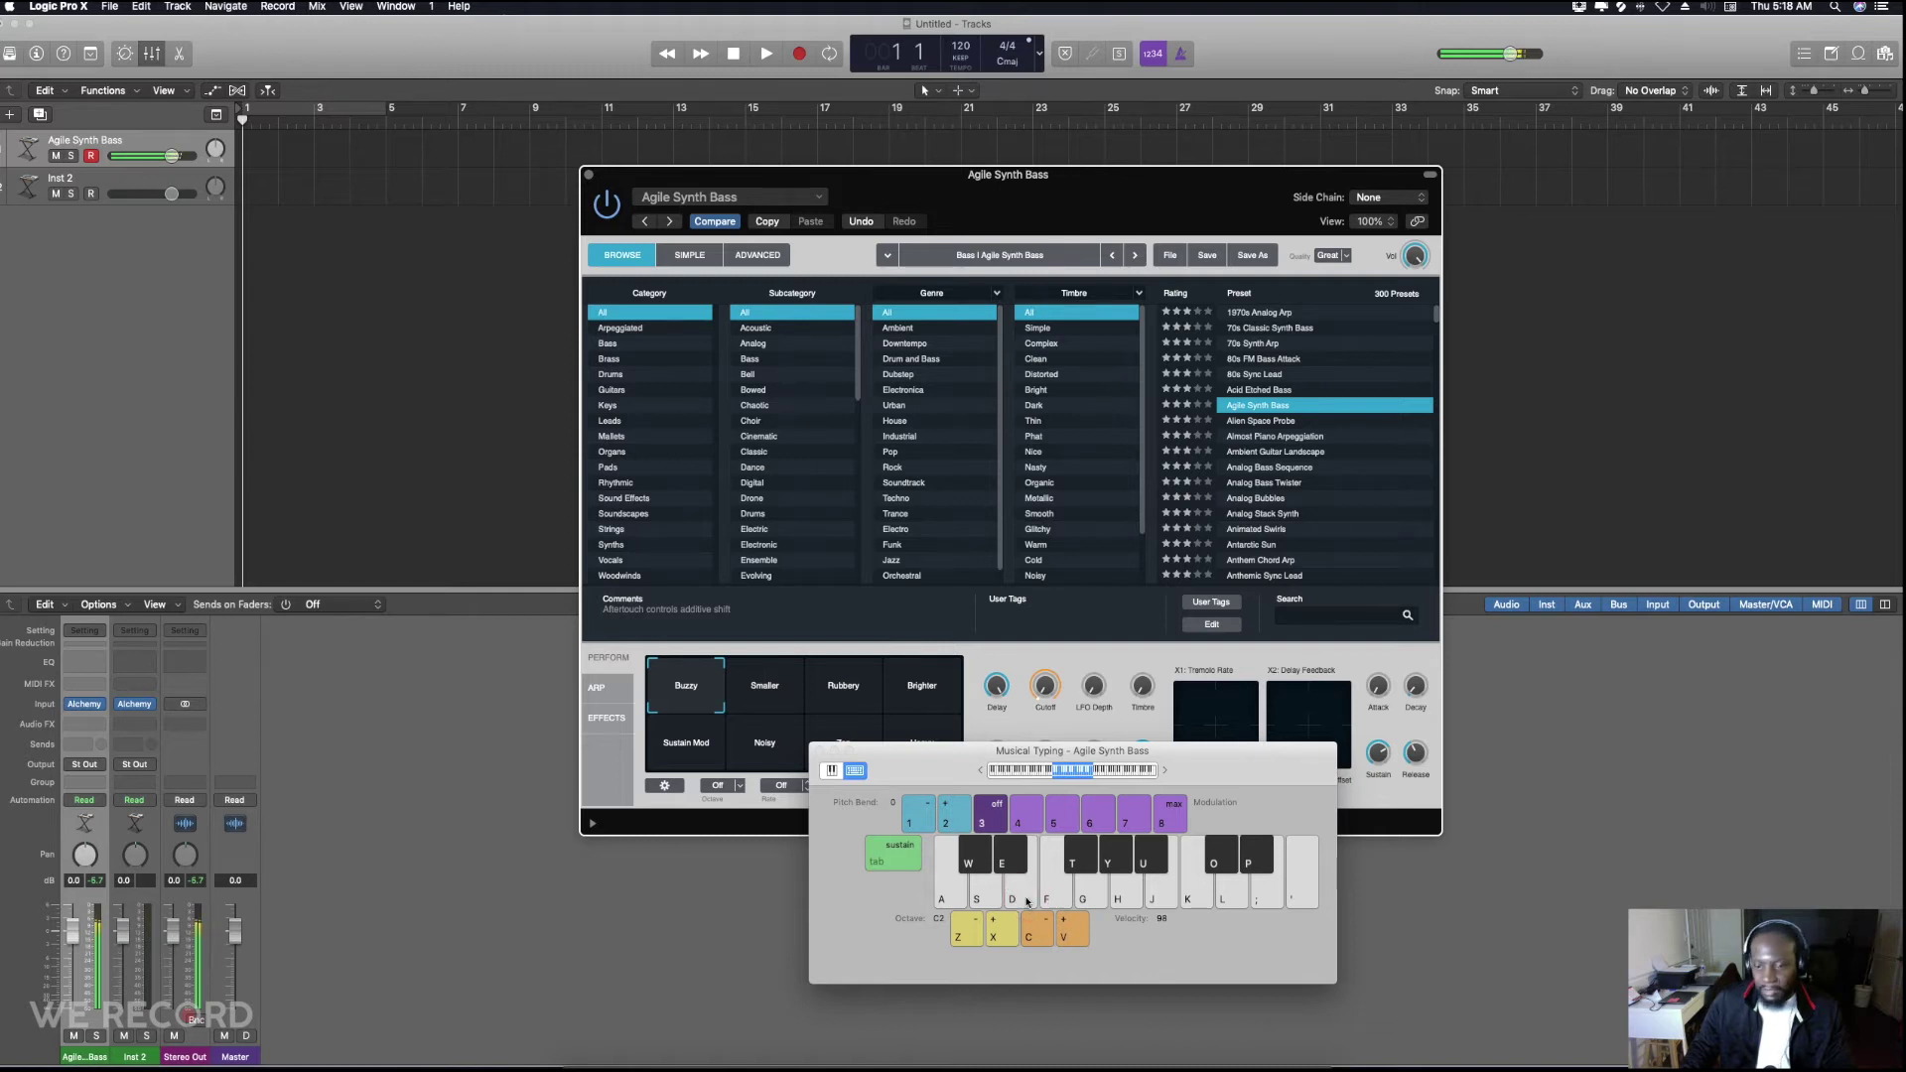
pyautogui.press('d')
pyautogui.press('d')
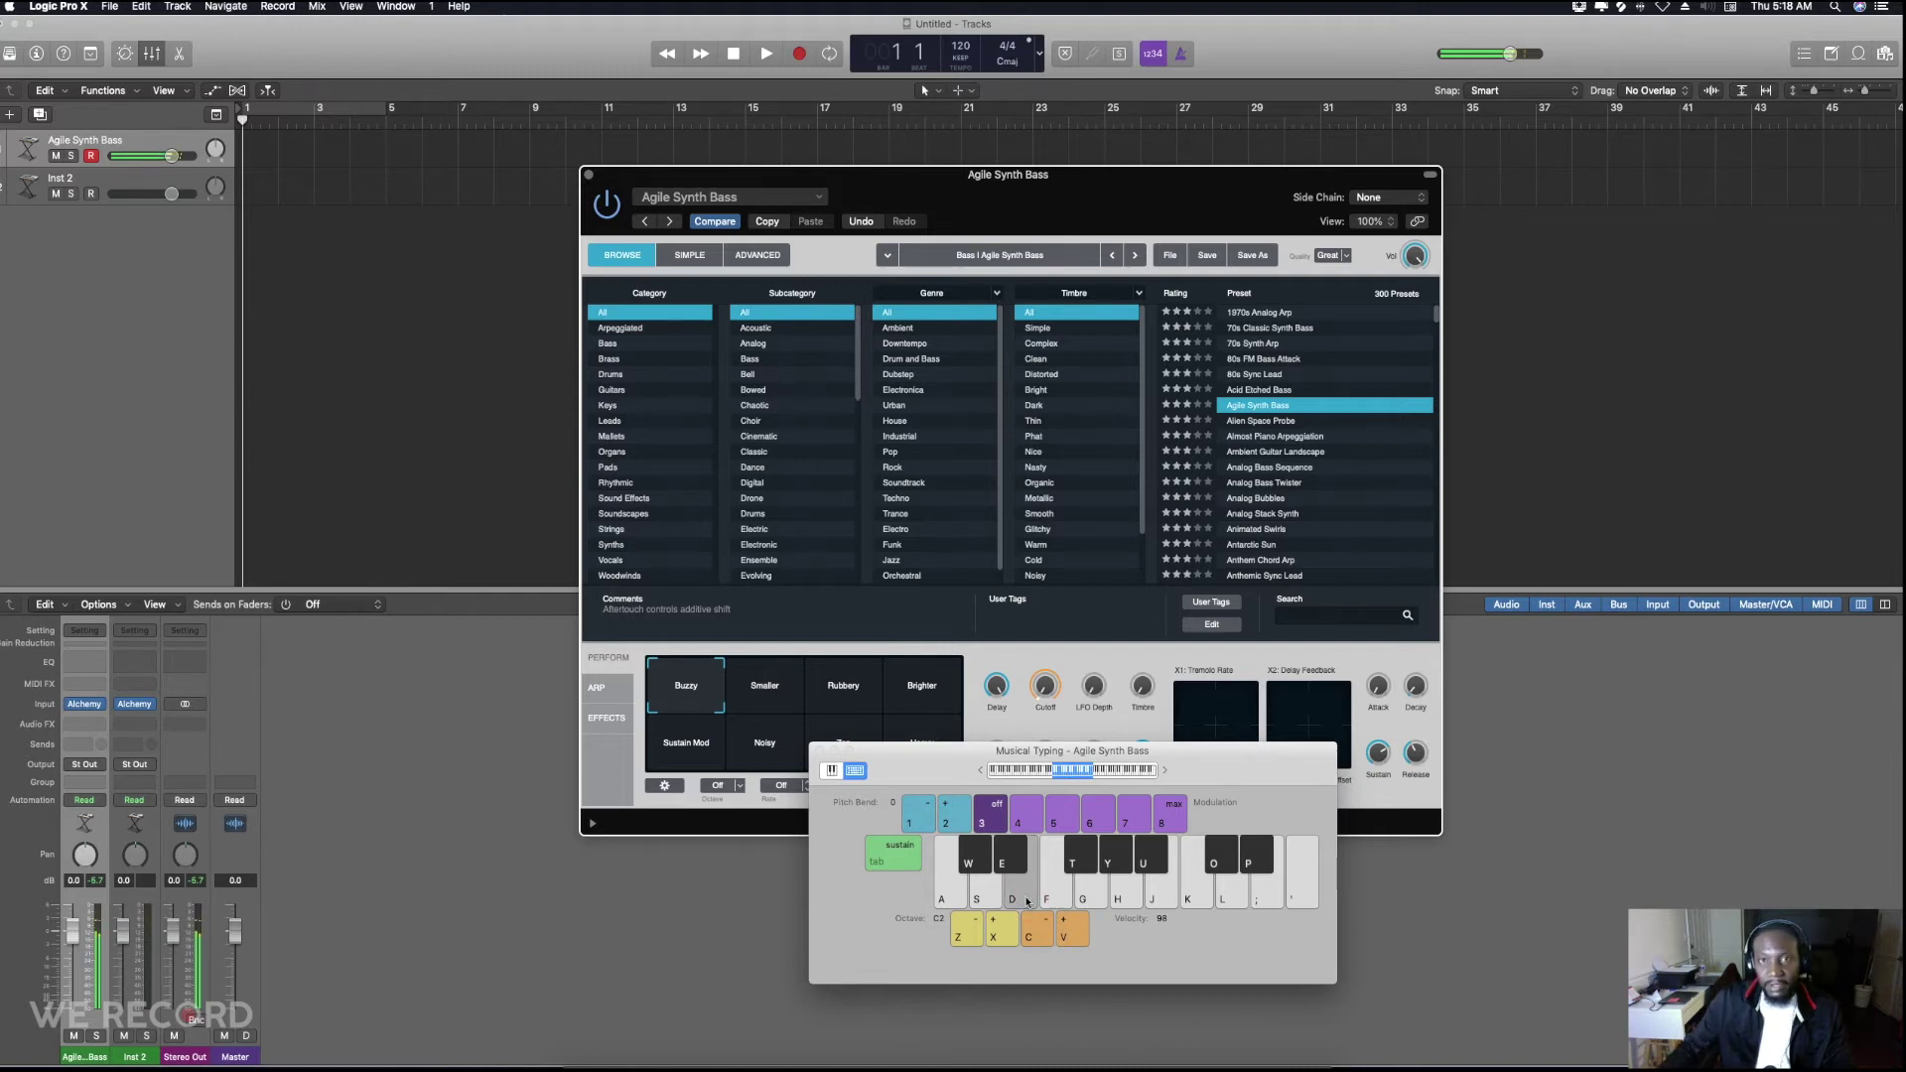
pyautogui.press('f')
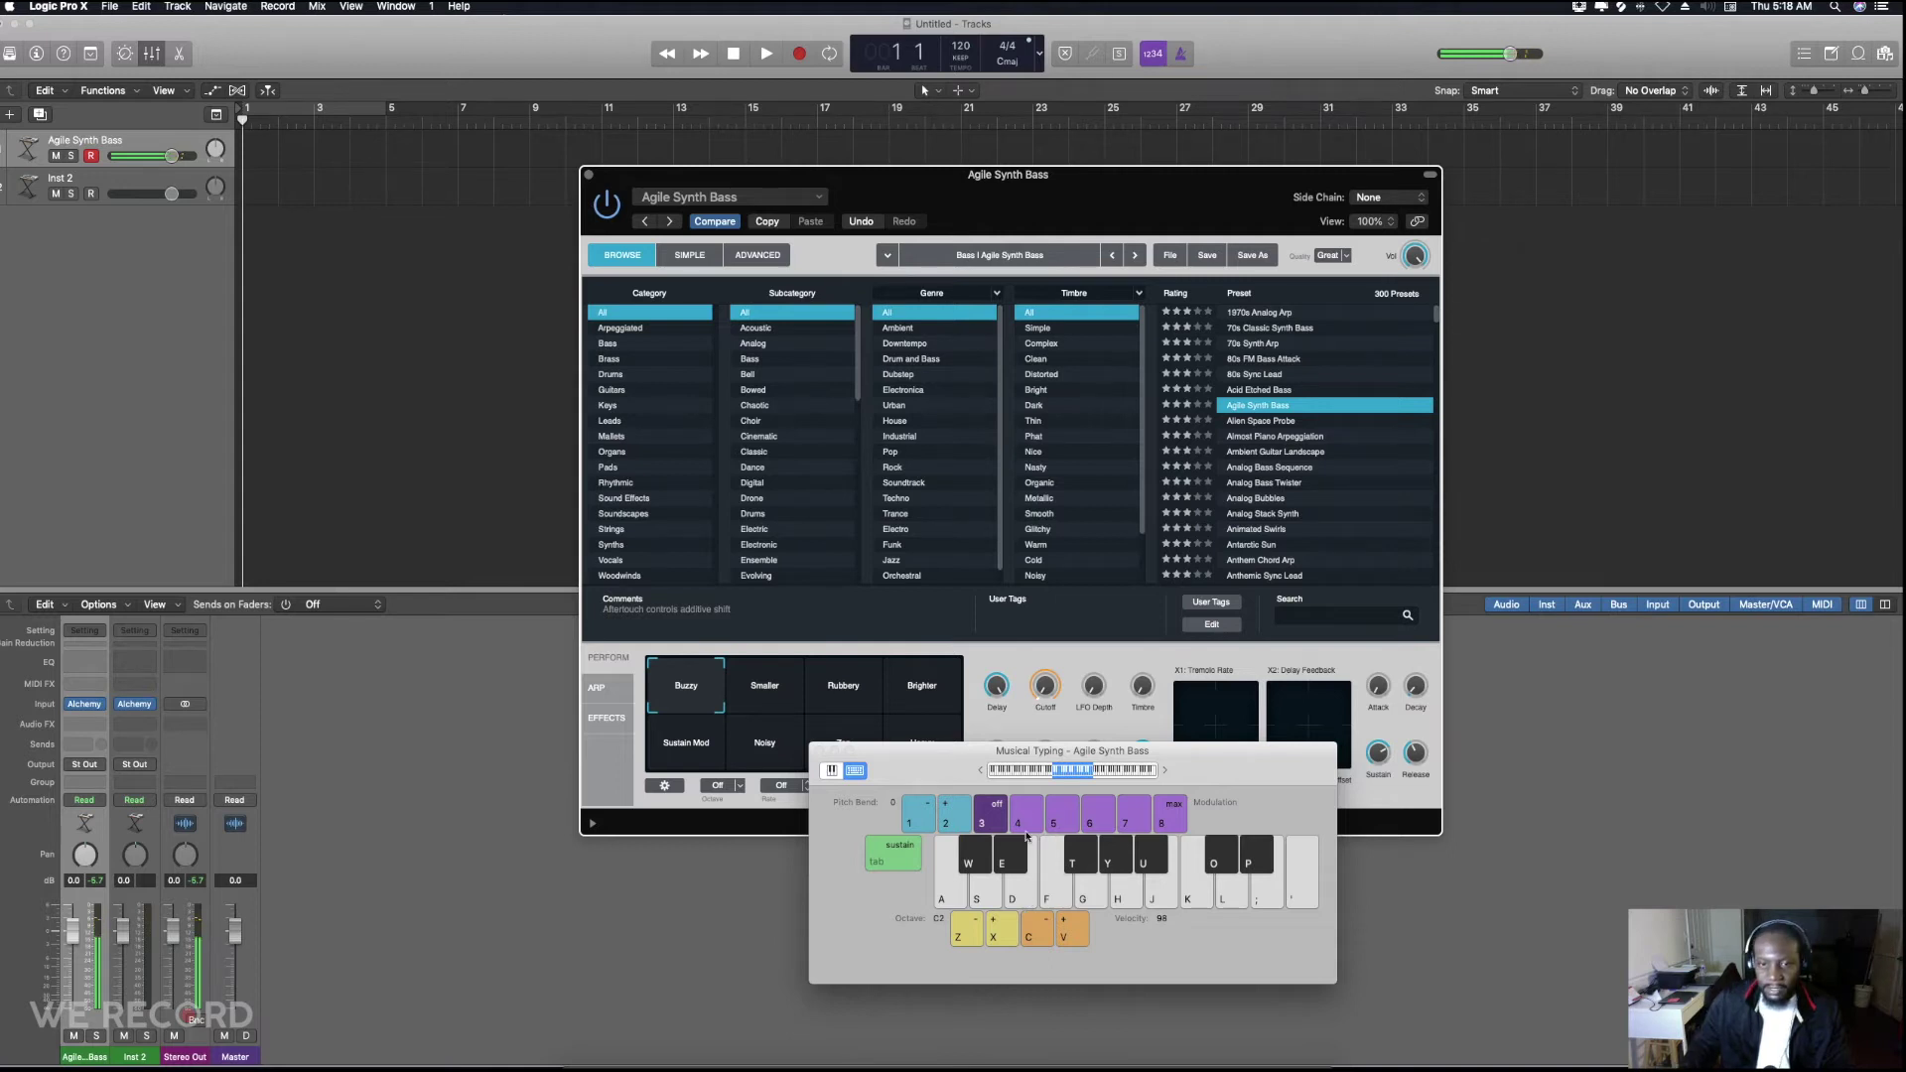
# - Switch the on-screen keyboard to its piano view, play a range of test notes and close it
pyautogui.click(831, 771)
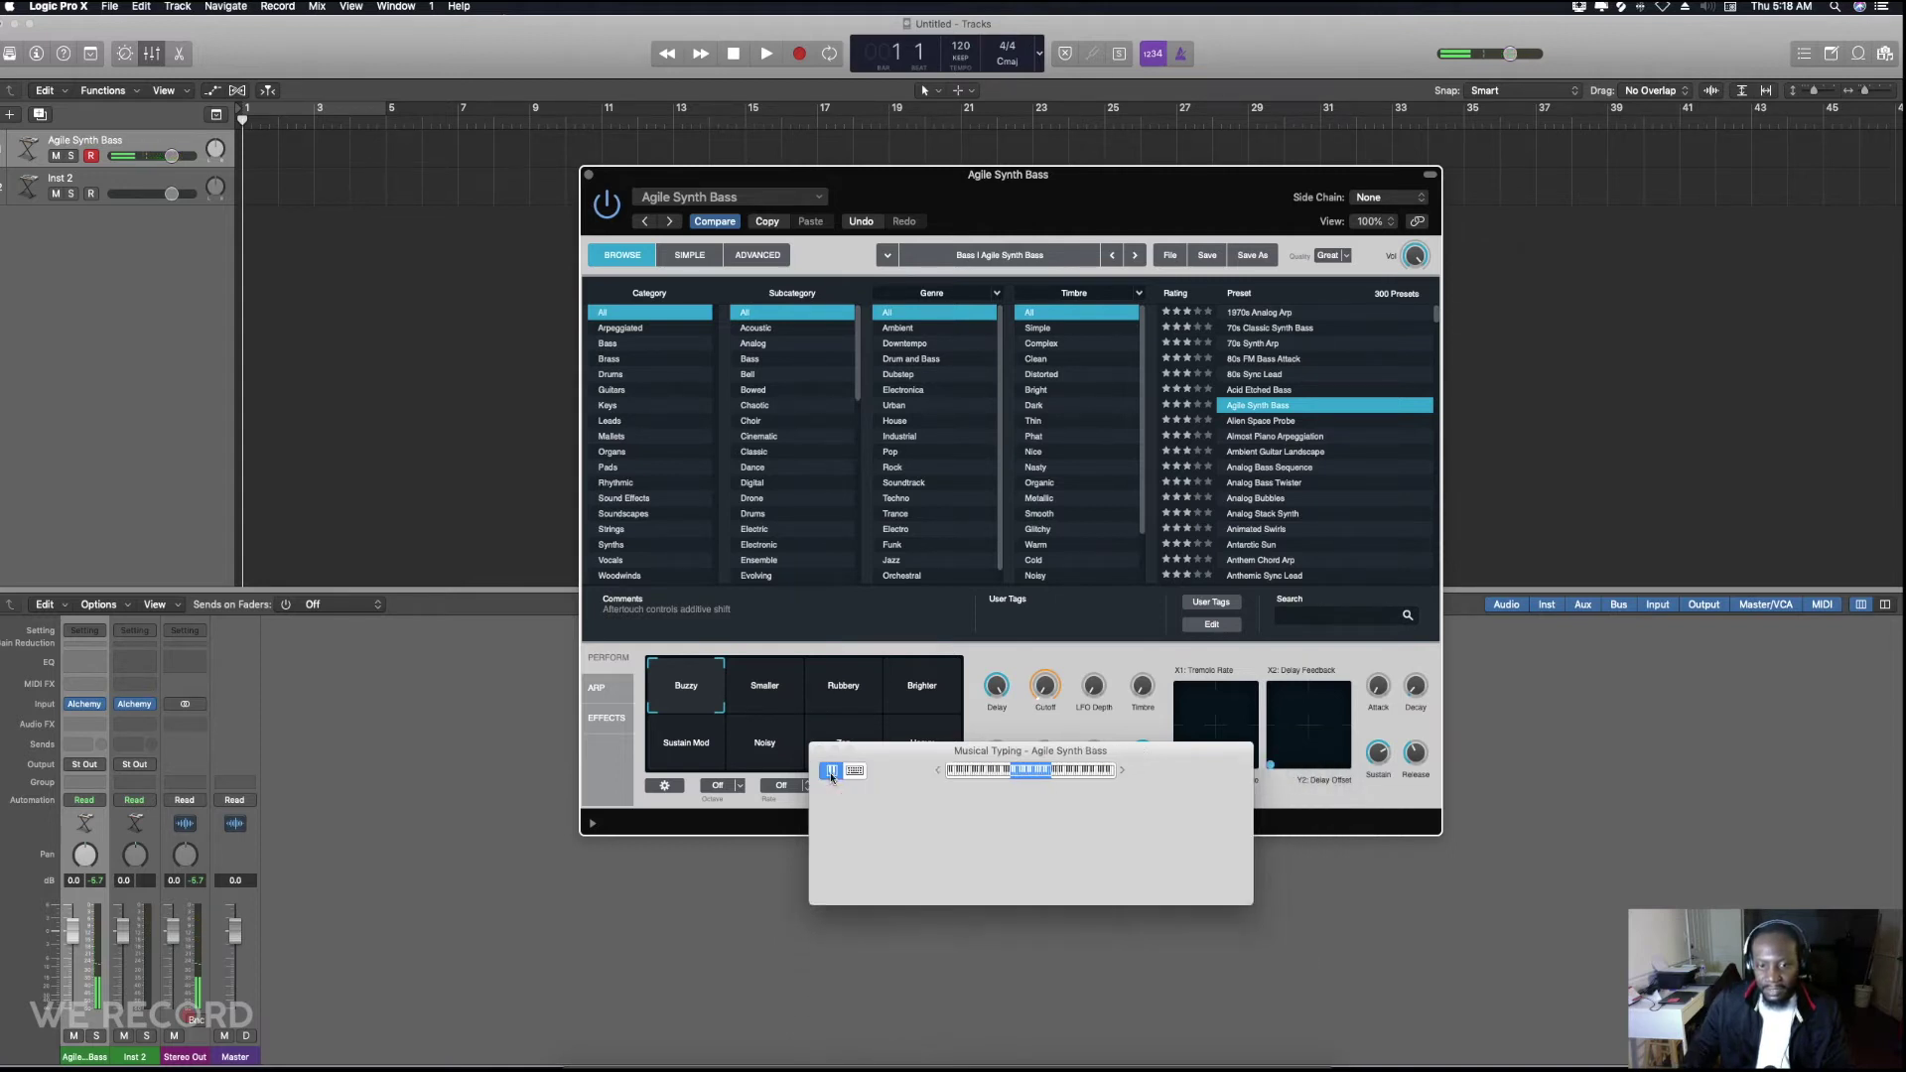
pyautogui.click(930, 819)
pyautogui.click(954, 819)
pyautogui.click(989, 819)
pyautogui.click(1033, 820)
pyautogui.click(1056, 820)
pyautogui.click(1049, 821)
pyautogui.click(991, 820)
pyautogui.click(918, 819)
pyautogui.click(887, 818)
pyautogui.click(1009, 818)
pyautogui.click(1064, 818)
pyautogui.click(822, 752)
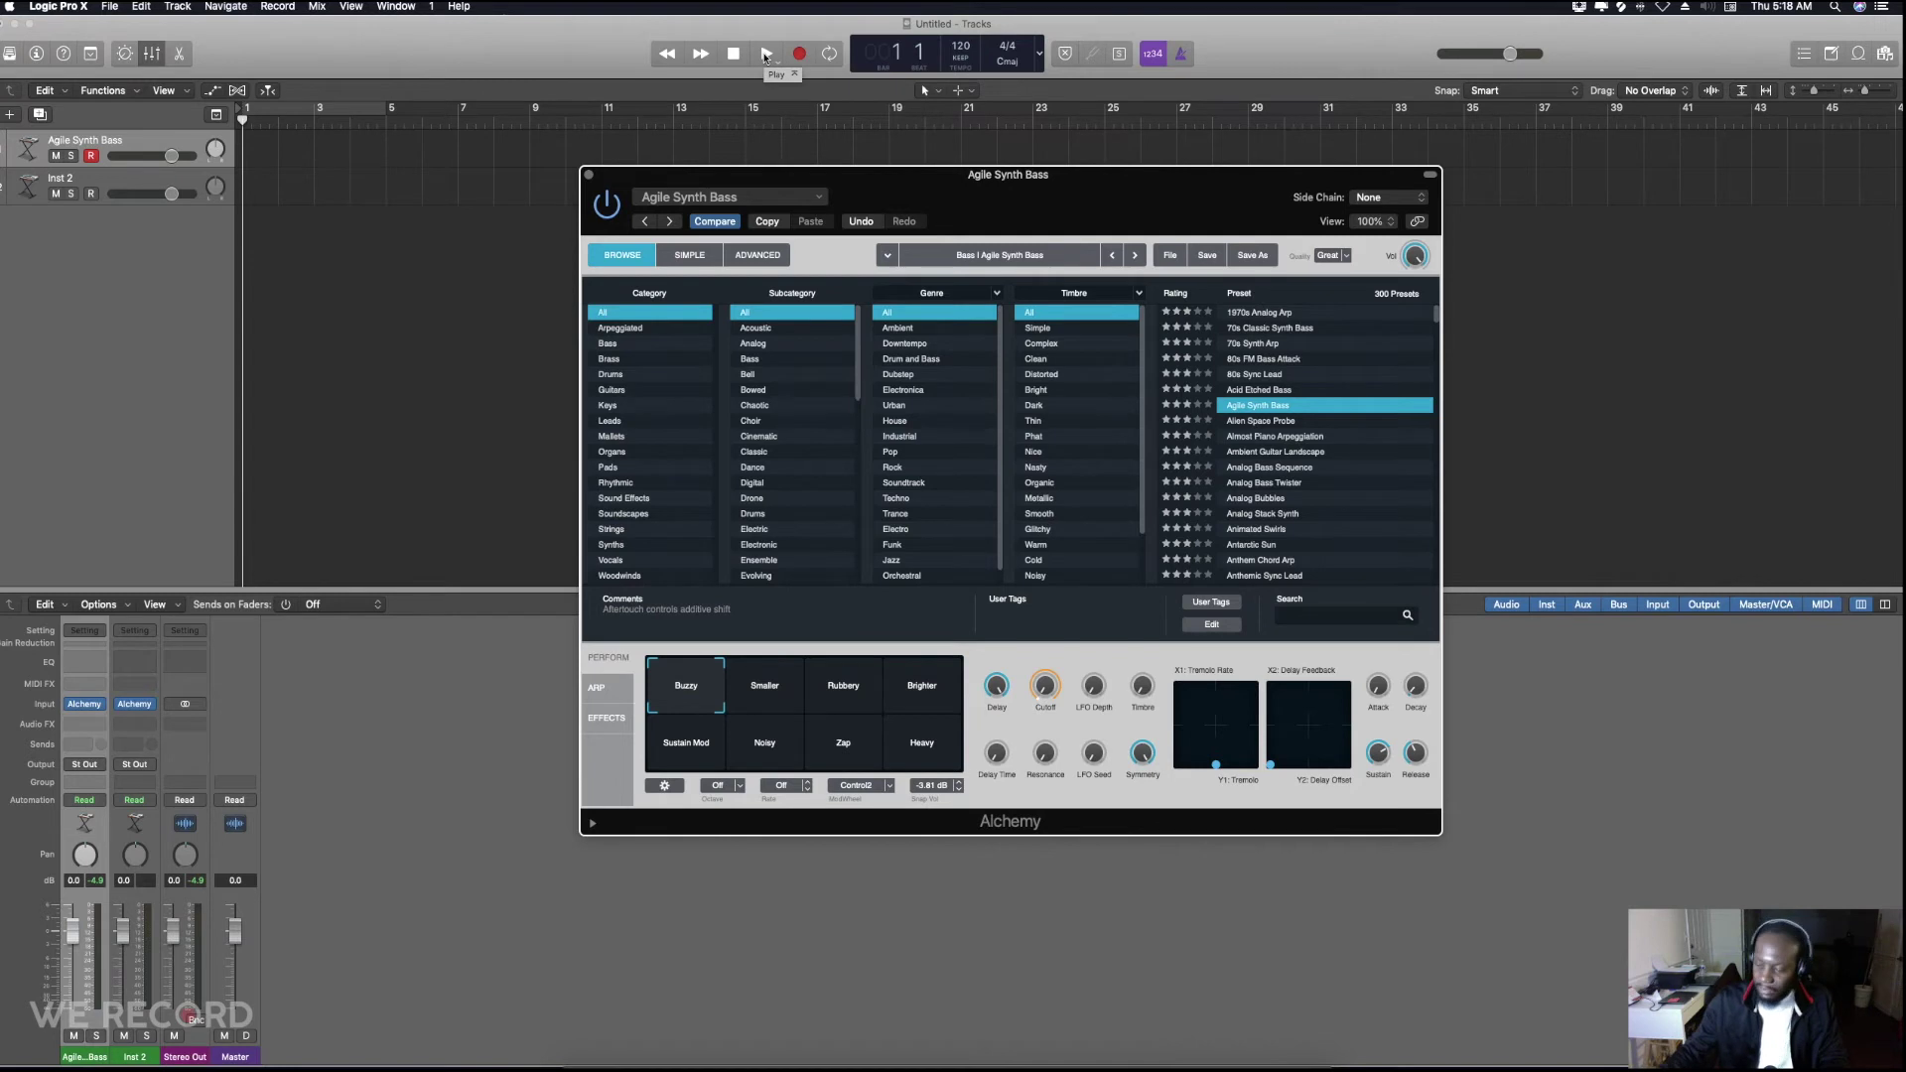
# - Record a bass line from about bar 2 to bar 8 on the Agile Synth Bass track and play it back
pyautogui.click(116, 145)
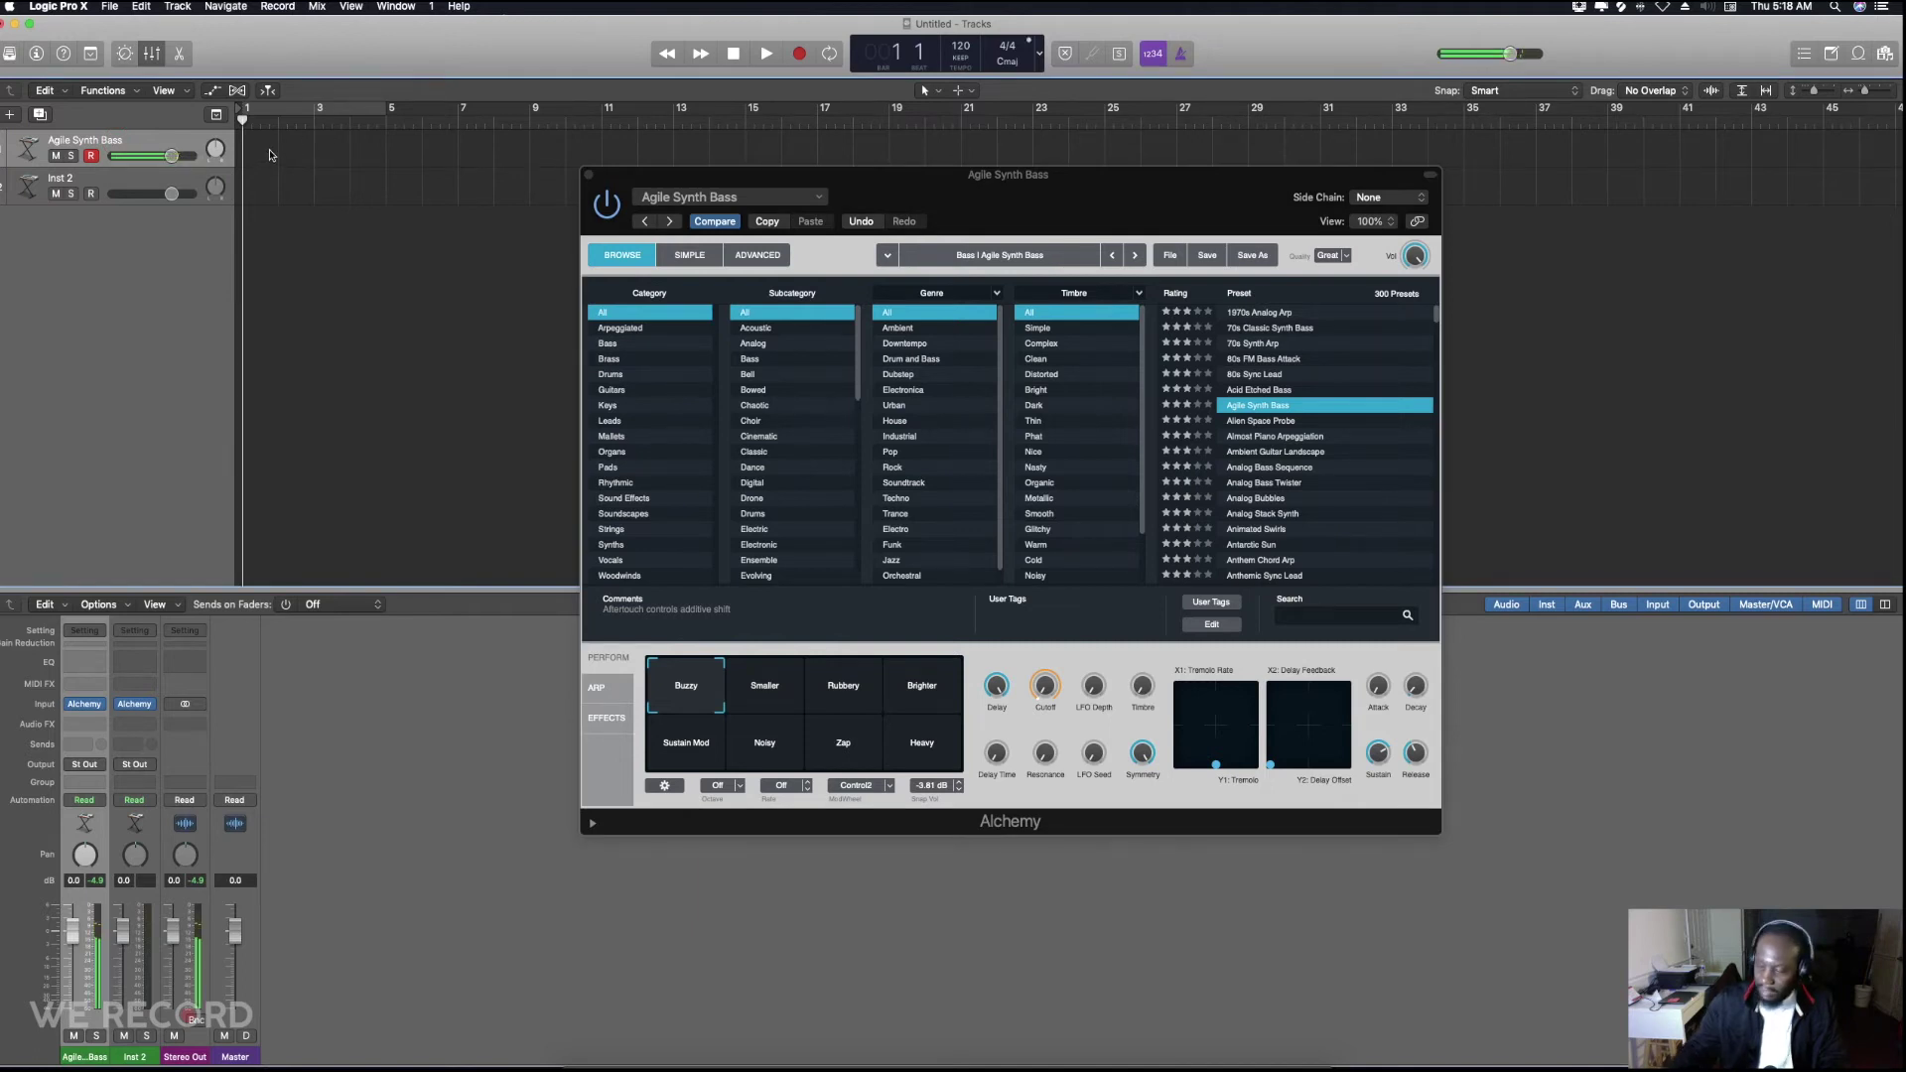
pyautogui.press('r')
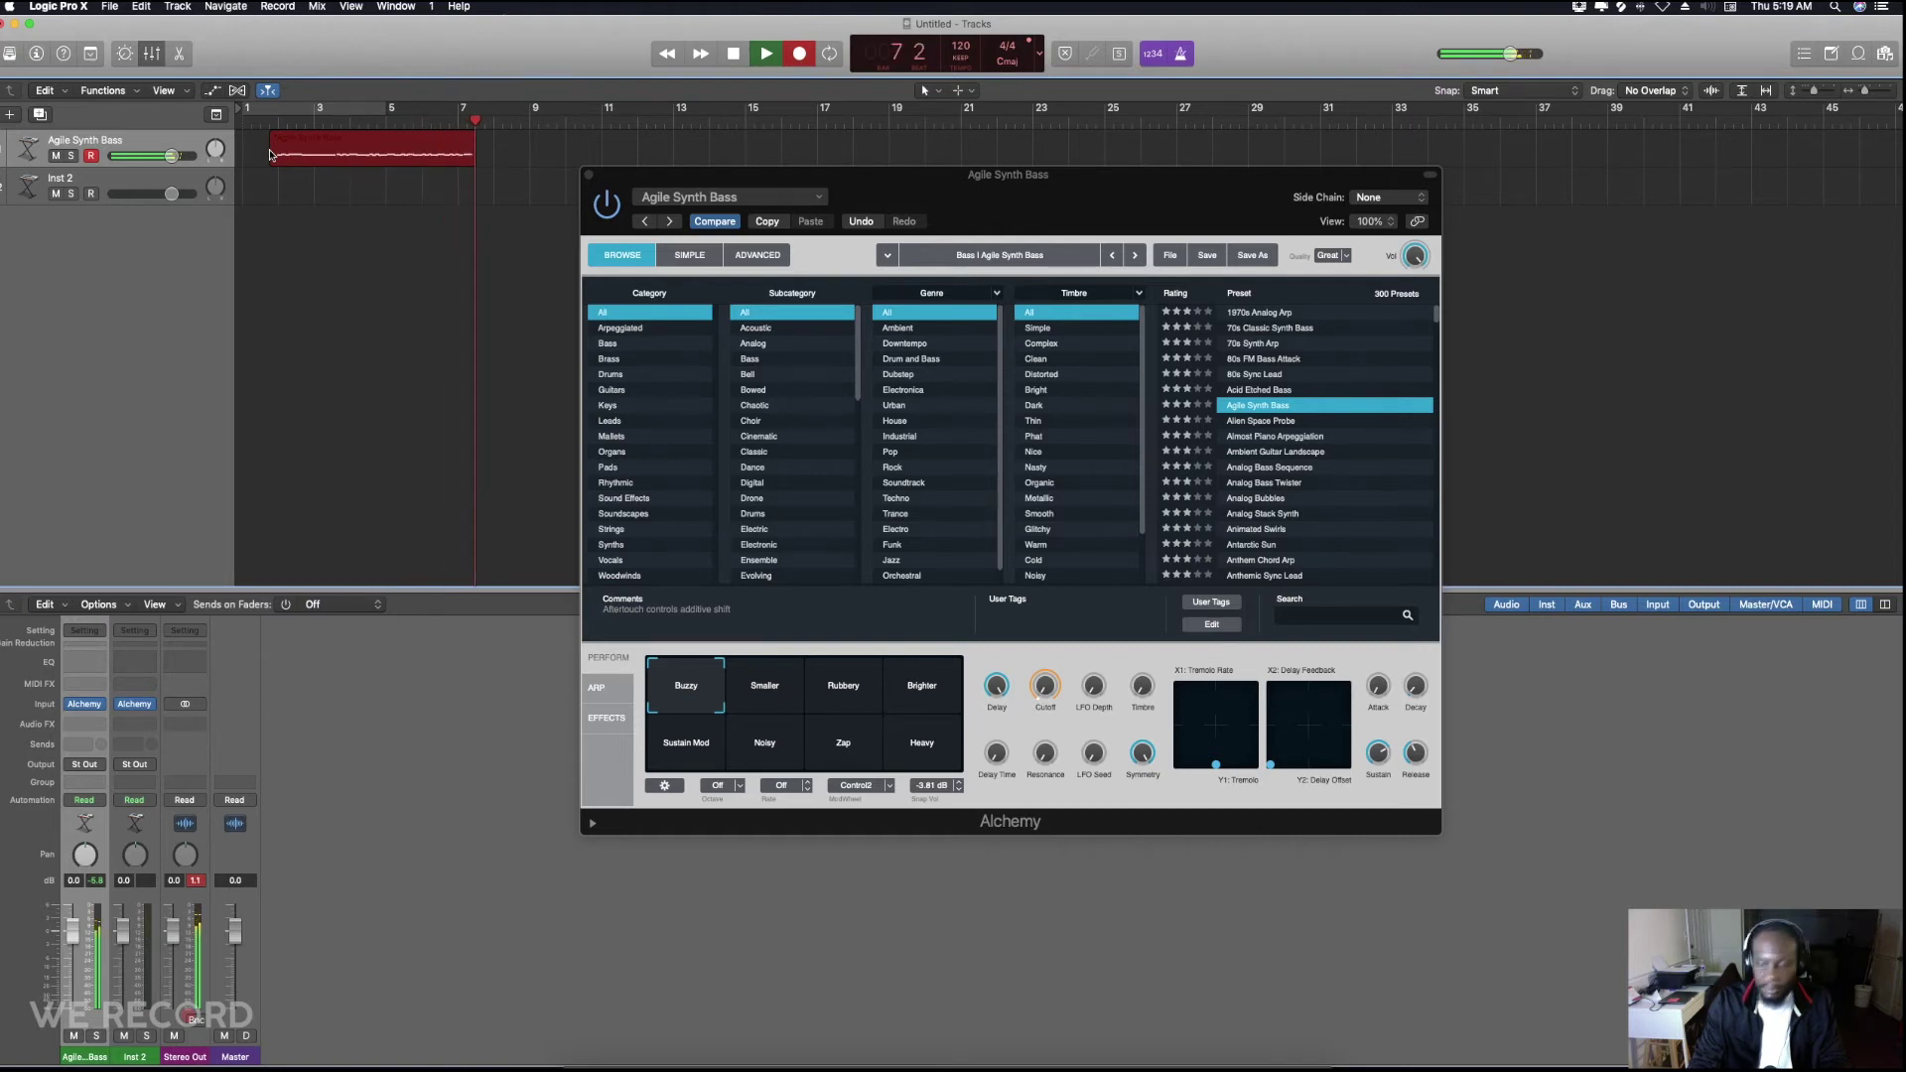
pyautogui.press('space')
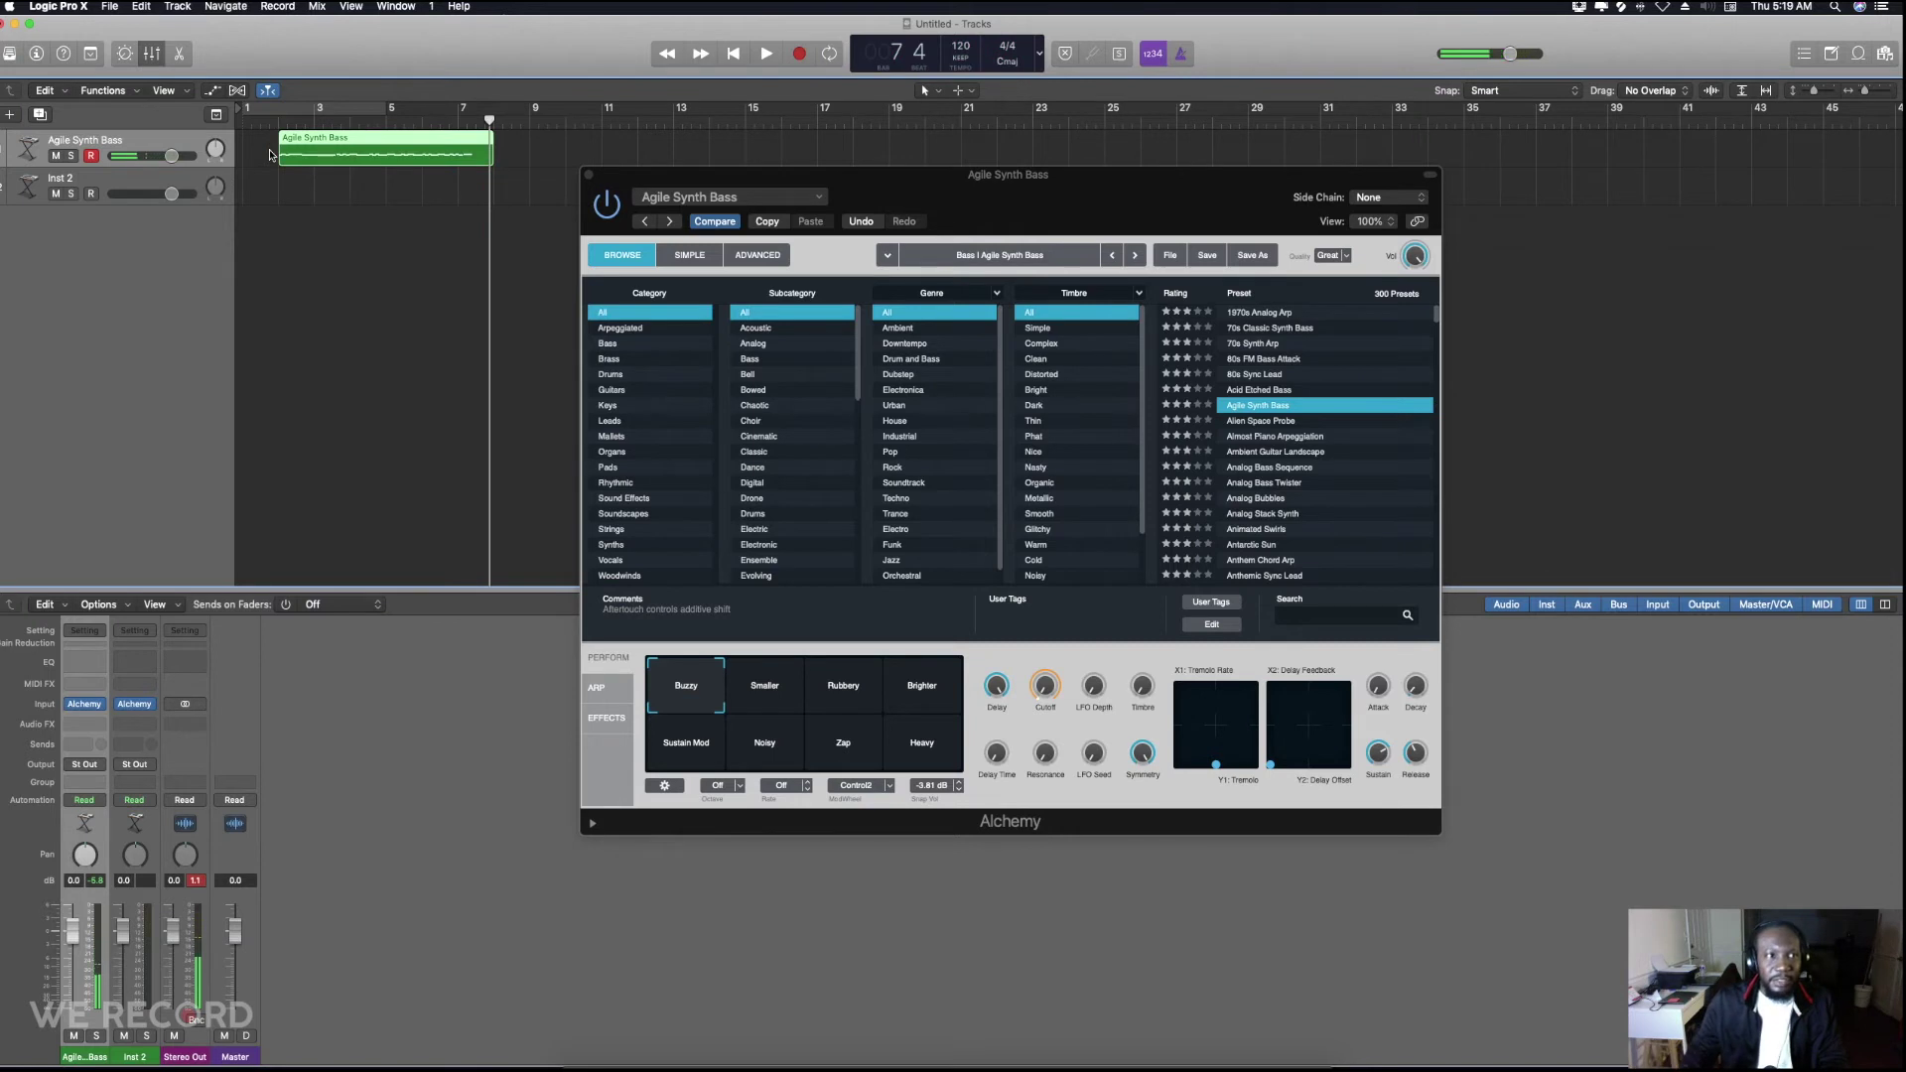
pyautogui.click(266, 127)
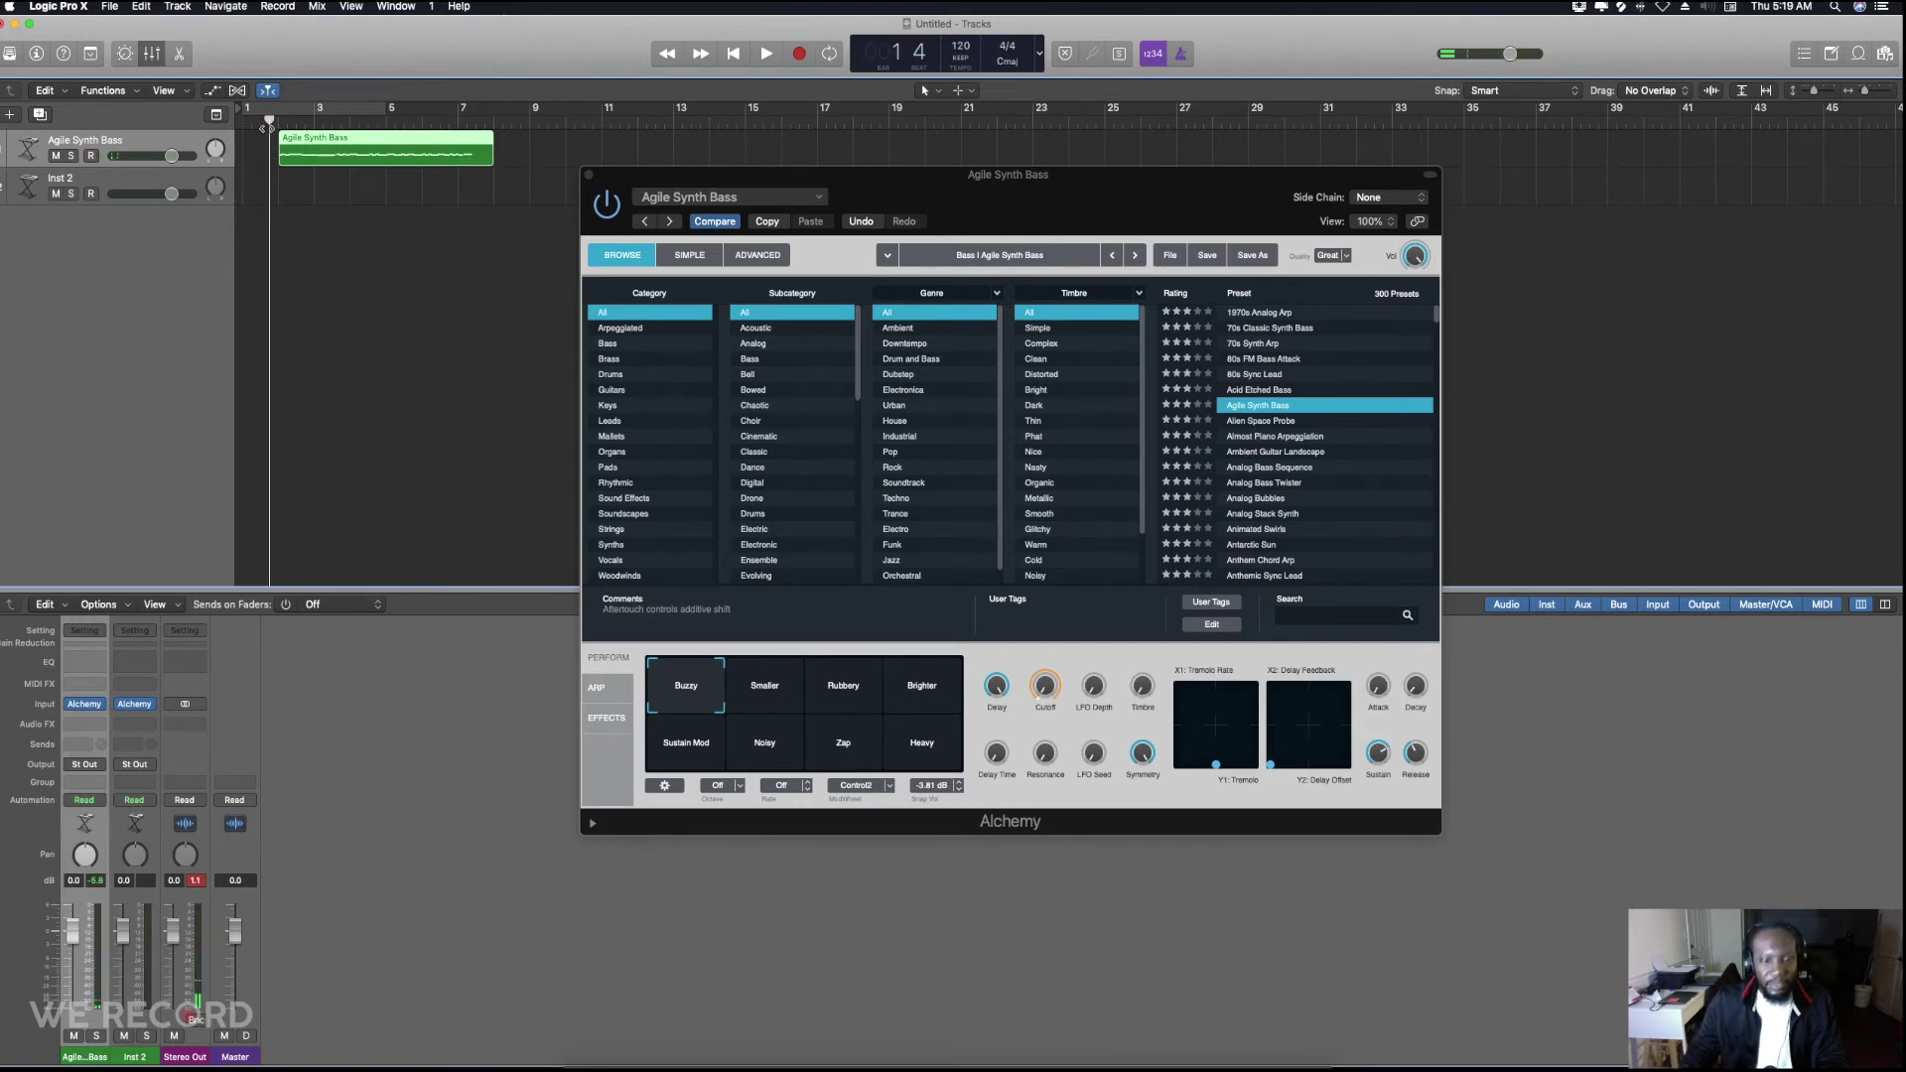
pyautogui.press('space')
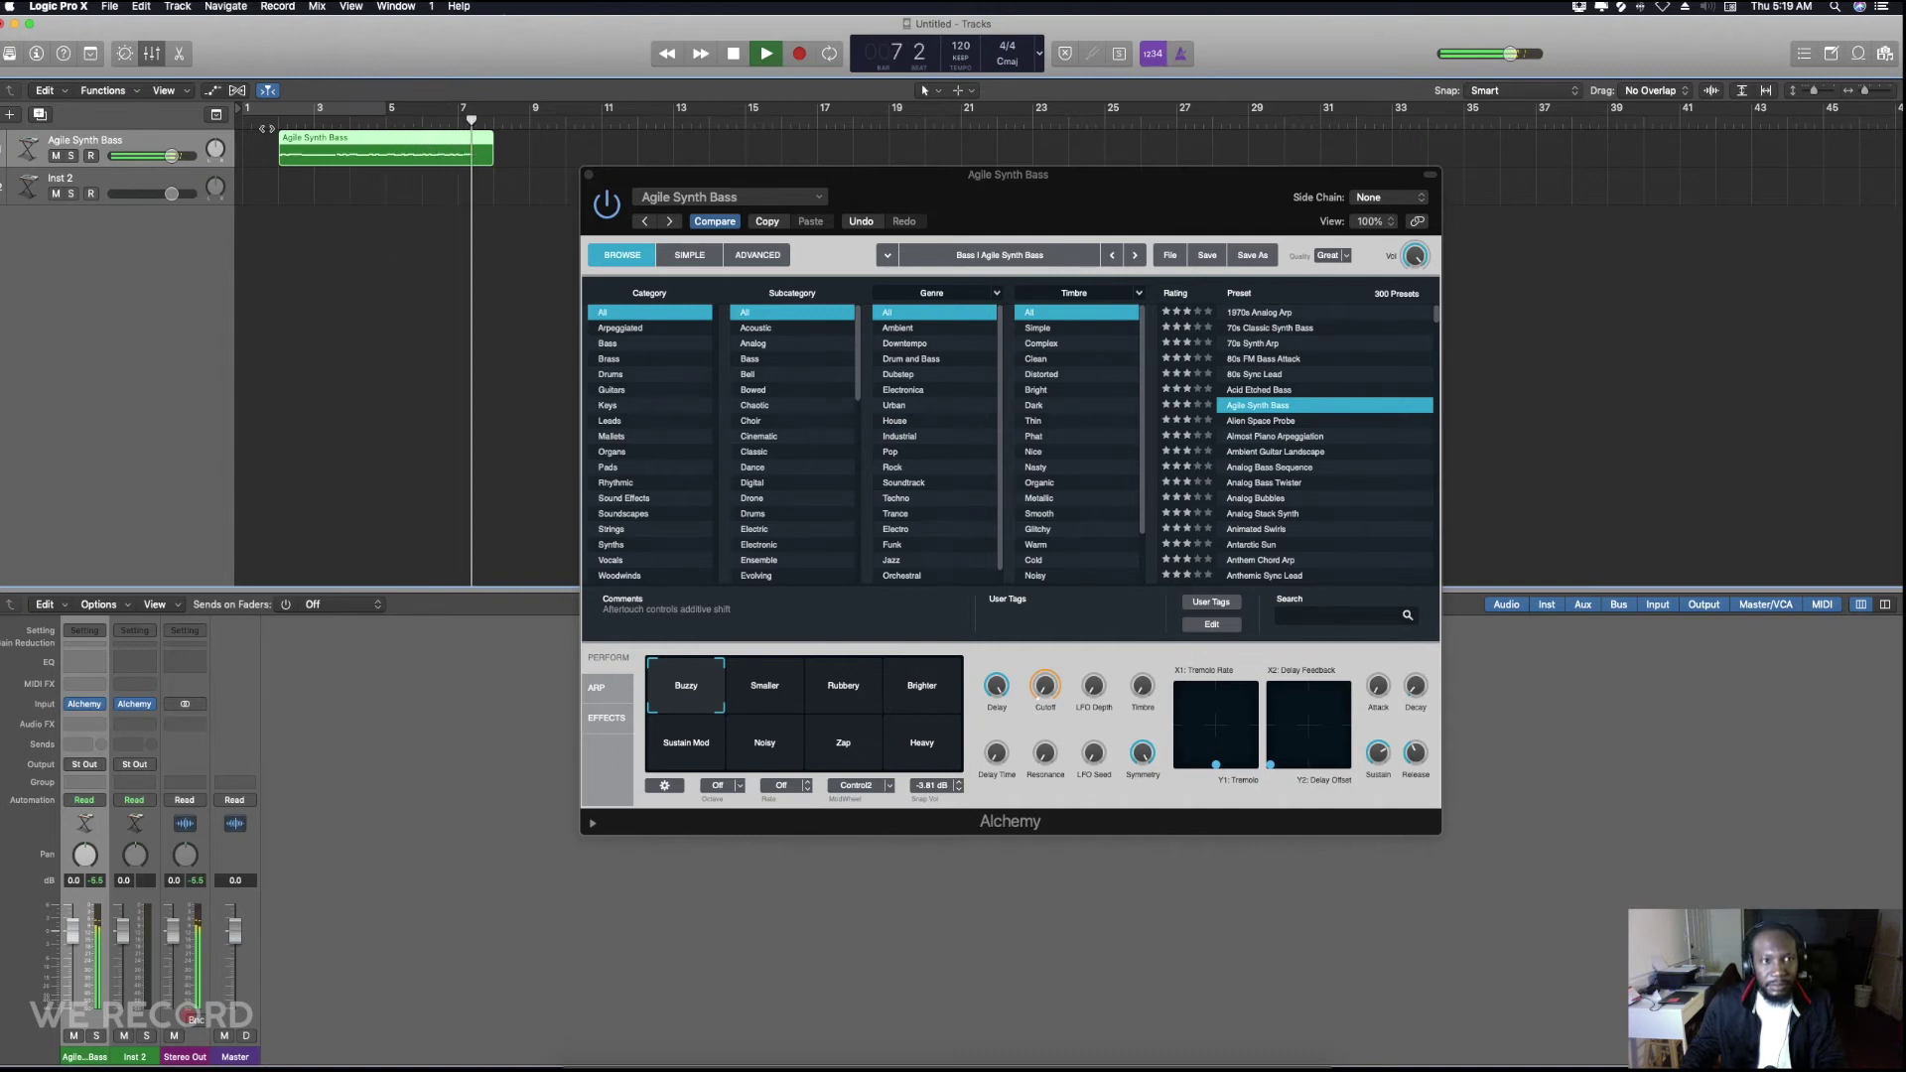
# - Stop playback, open the recorded Agile Synth Bass region in the Piano Roll and audition several of its notes
pyautogui.press('space')
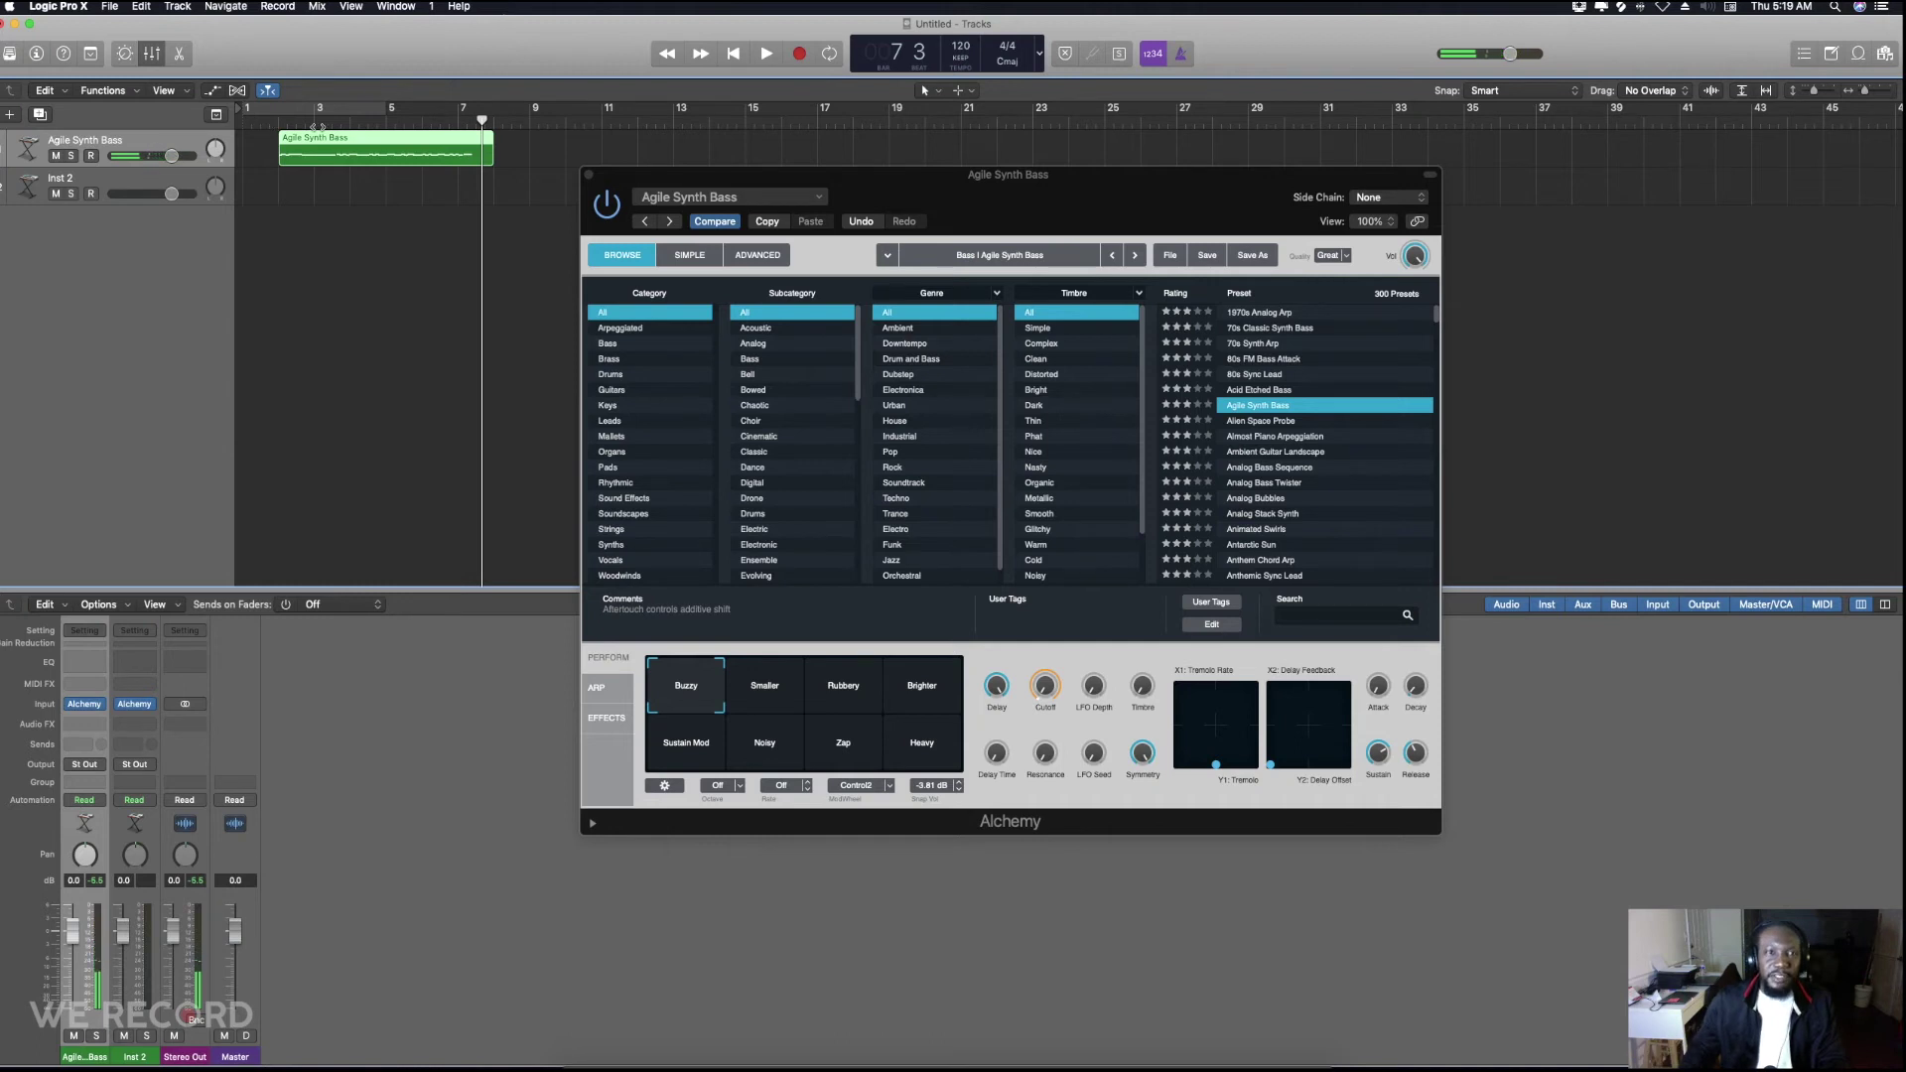
pyautogui.doubleClick(431, 152)
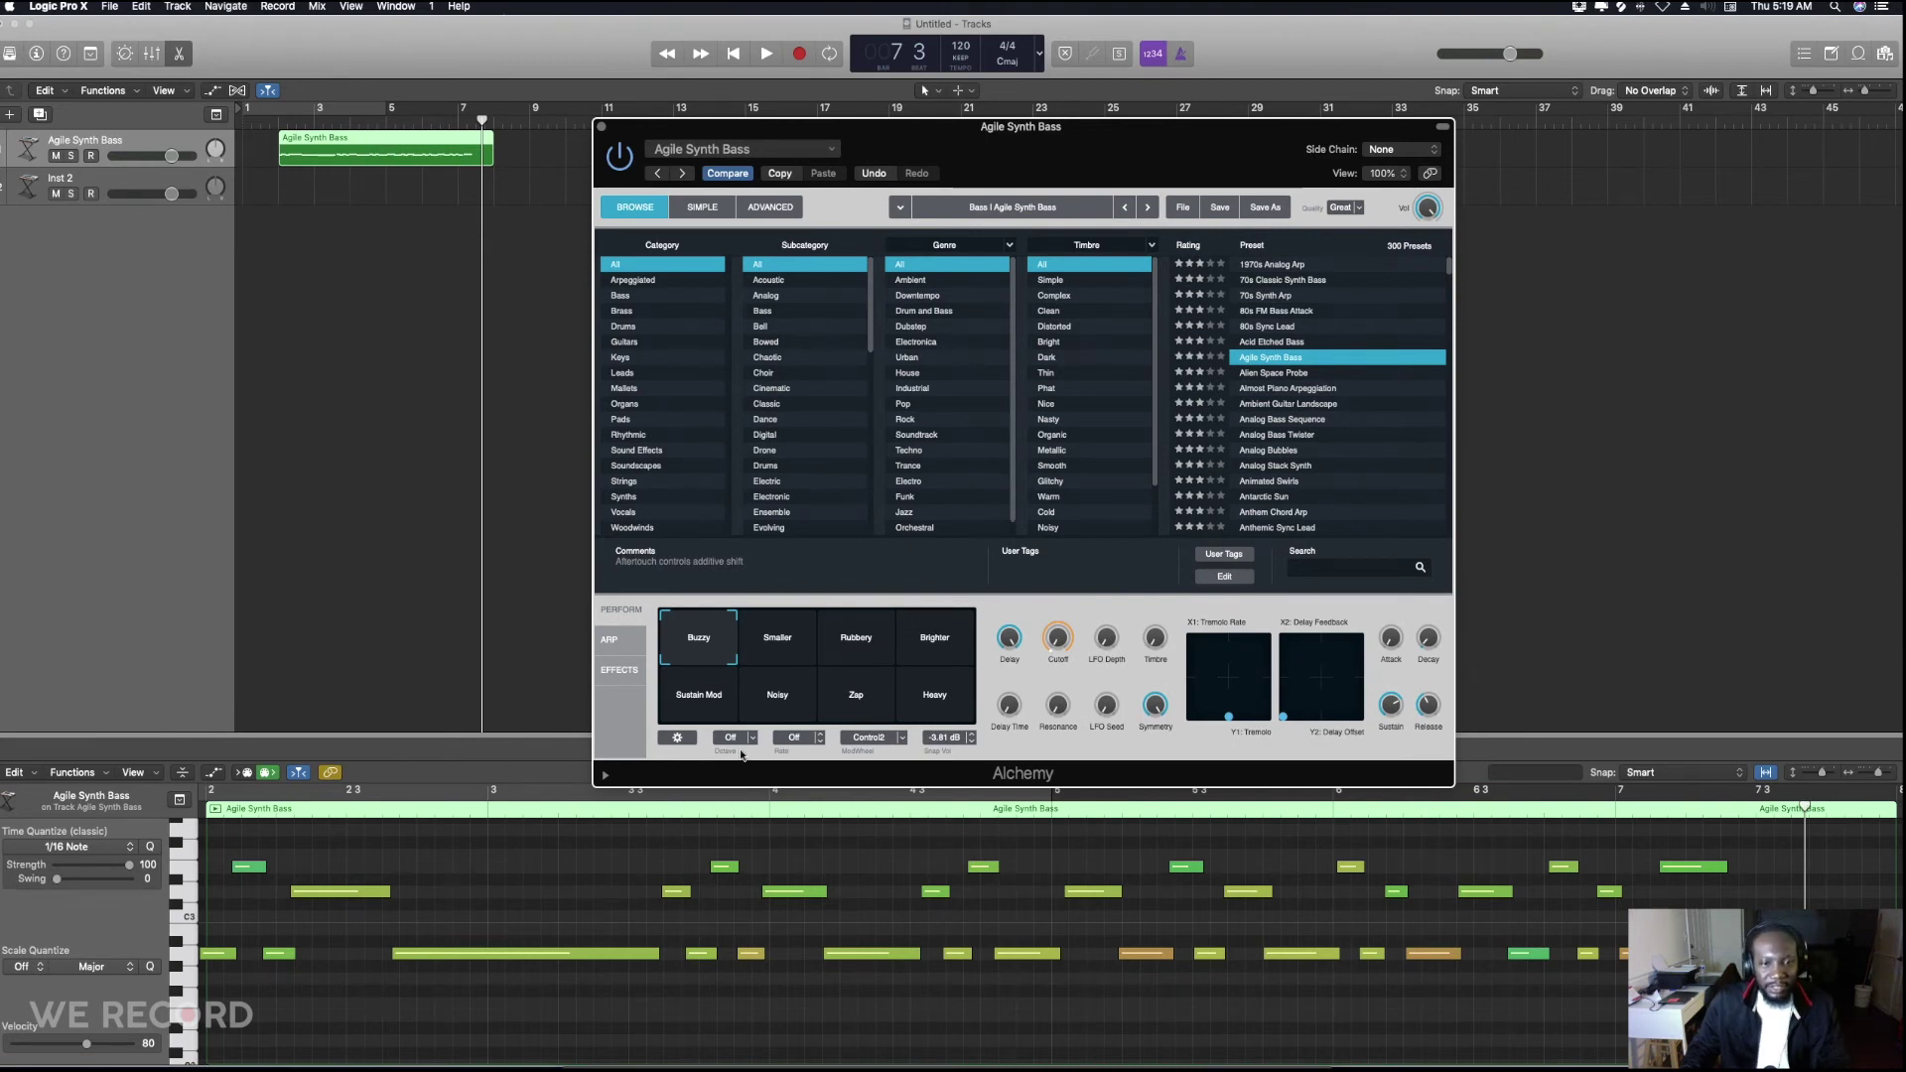
pyautogui.click(723, 866)
pyautogui.click(684, 891)
pyautogui.click(606, 956)
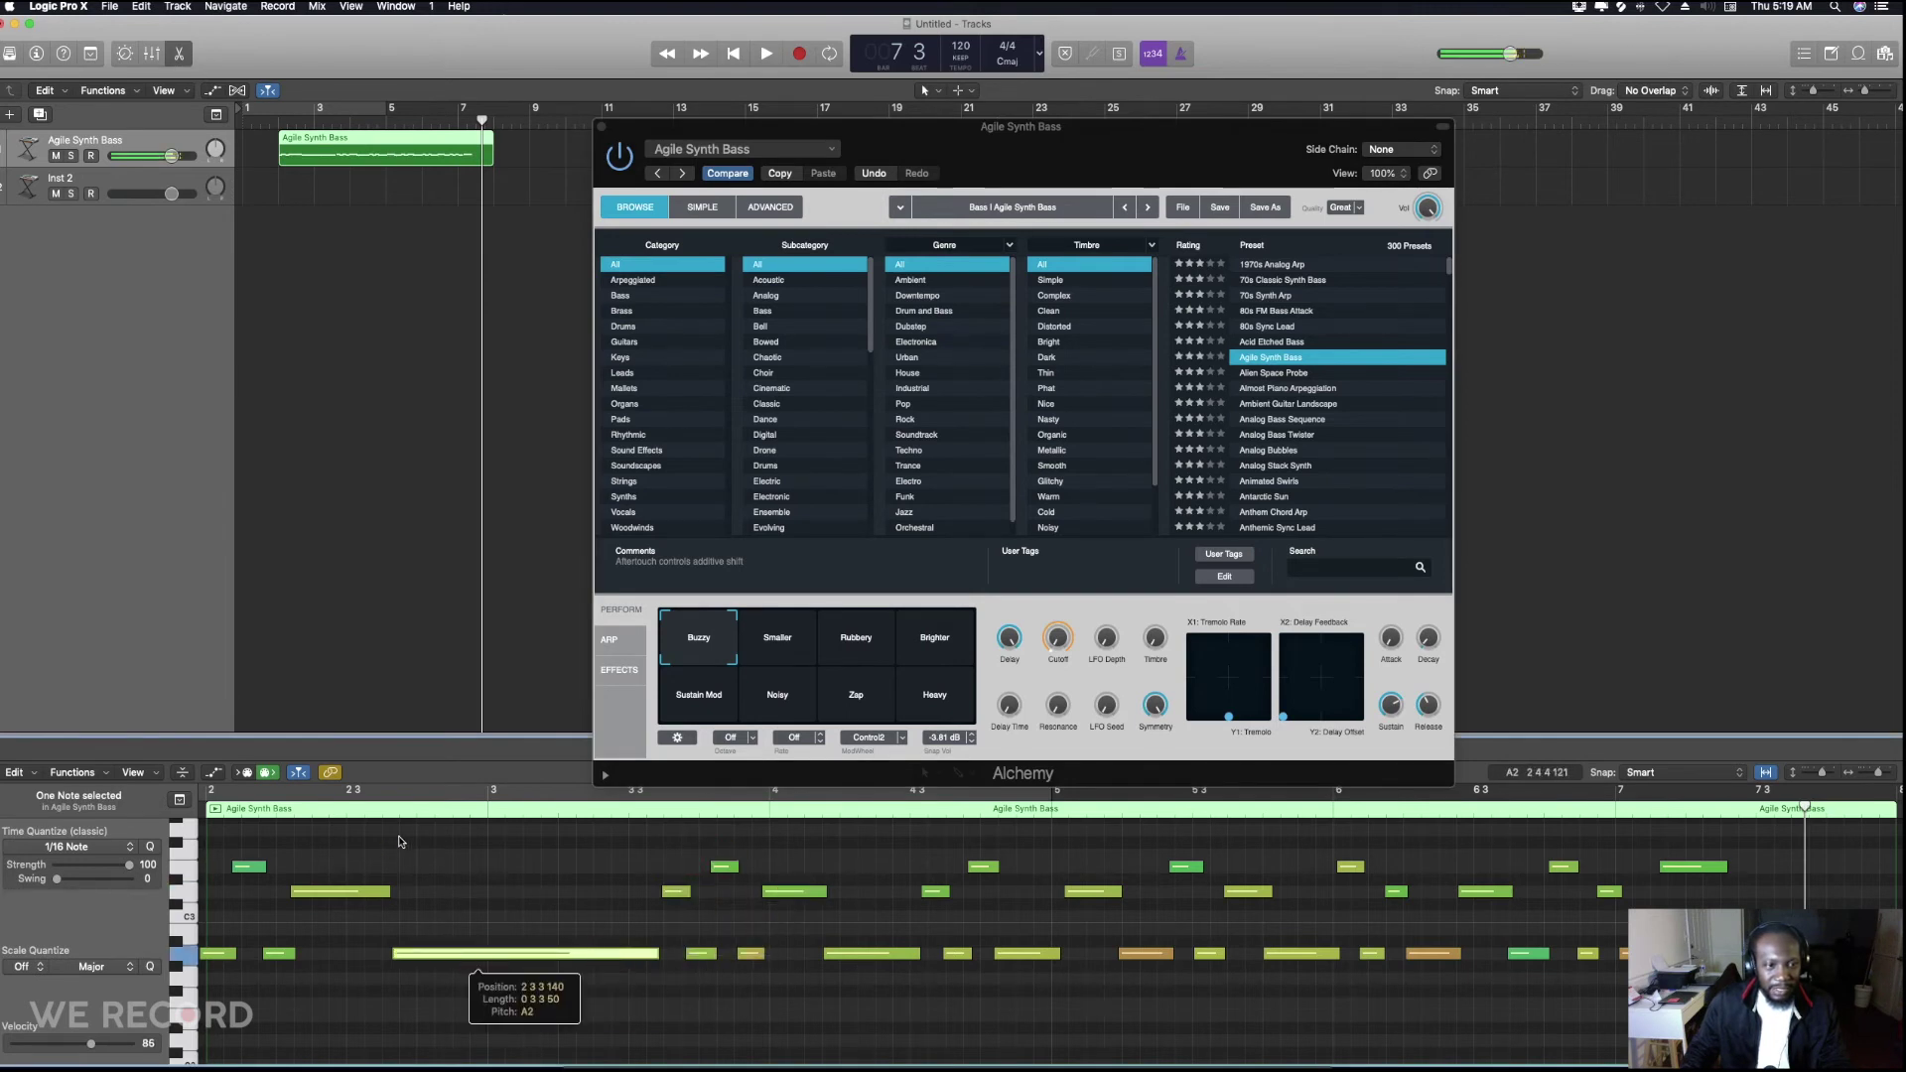
pyautogui.click(438, 960)
pyautogui.click(438, 959)
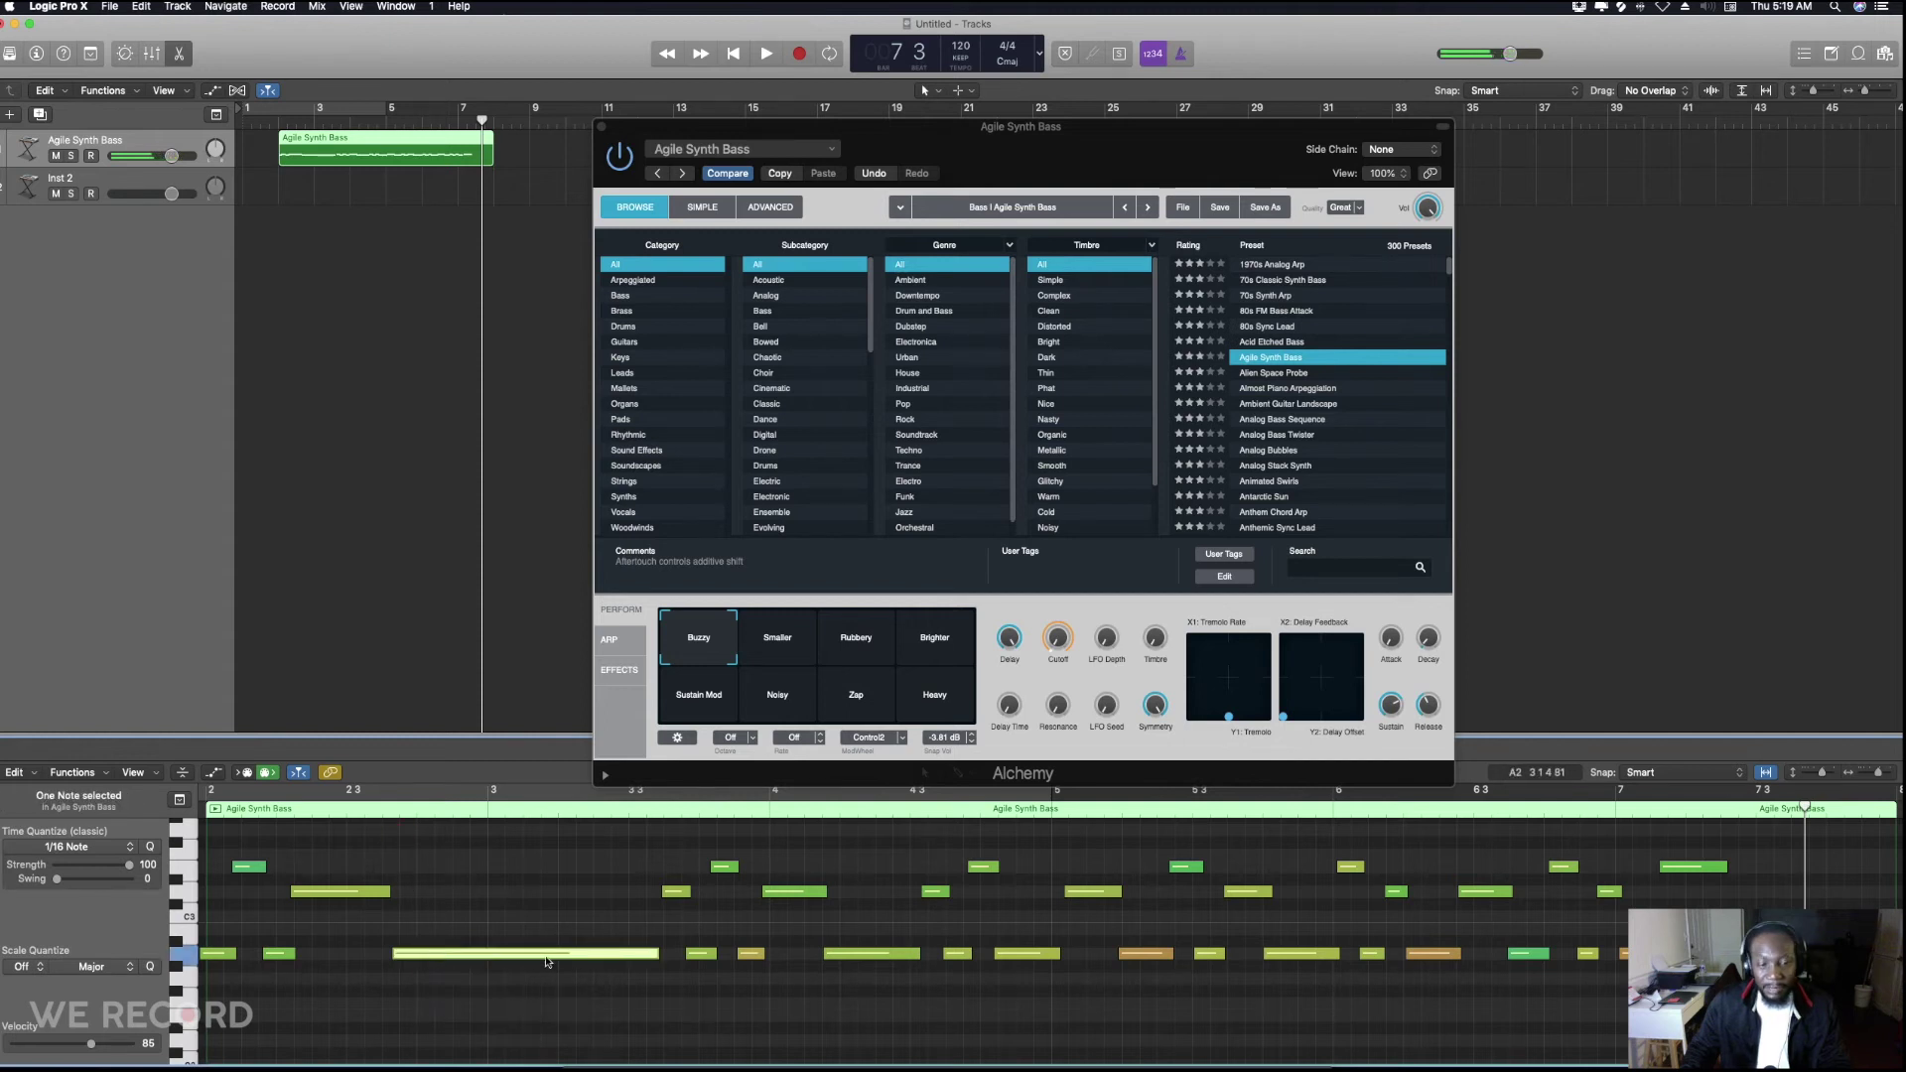
# - Move the short D3 note after bar 3 beat 3 to D#3 at about bar 3, and lengthen the D3 note around bar 4 in both directions
pyautogui.moveTo(674, 897); pyautogui.dragTo(505, 887)
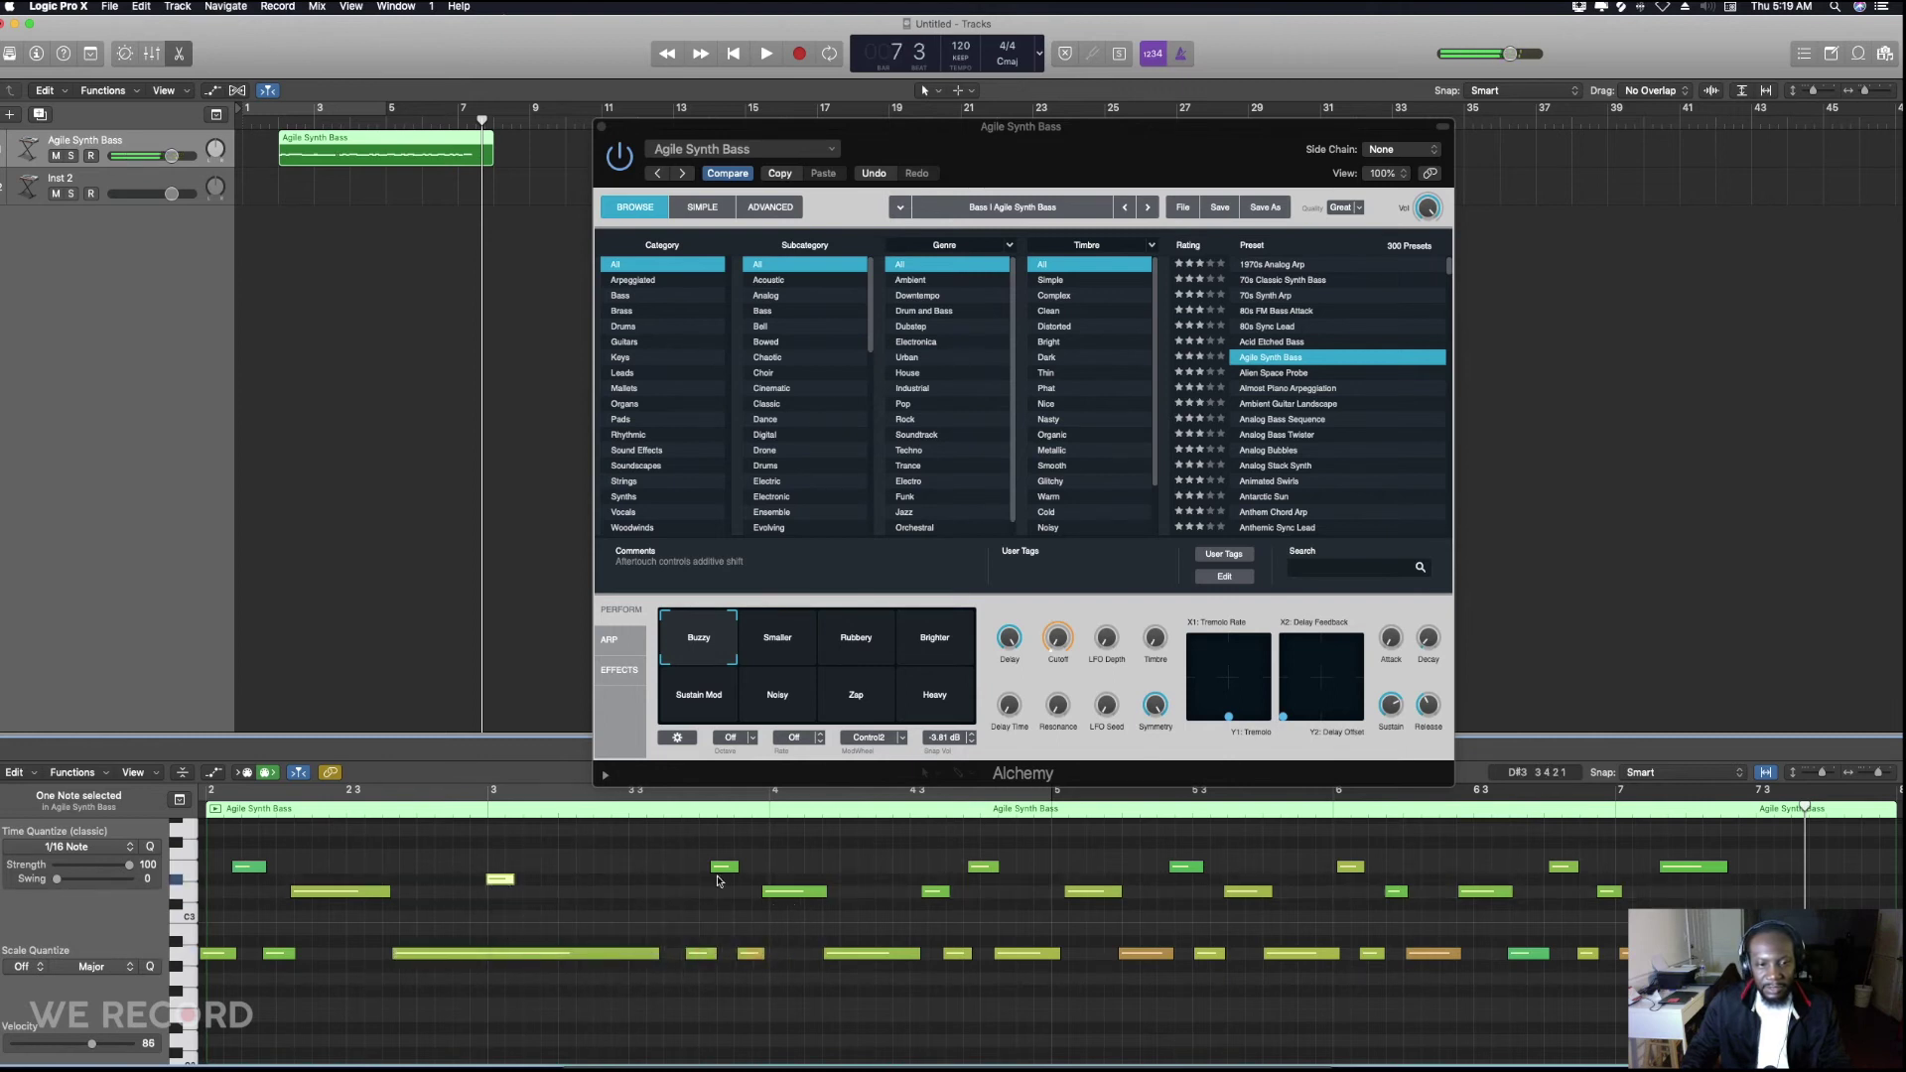
pyautogui.click(770, 896)
pyautogui.moveTo(770, 901); pyautogui.dragTo(890, 894)
pyautogui.click(701, 825)
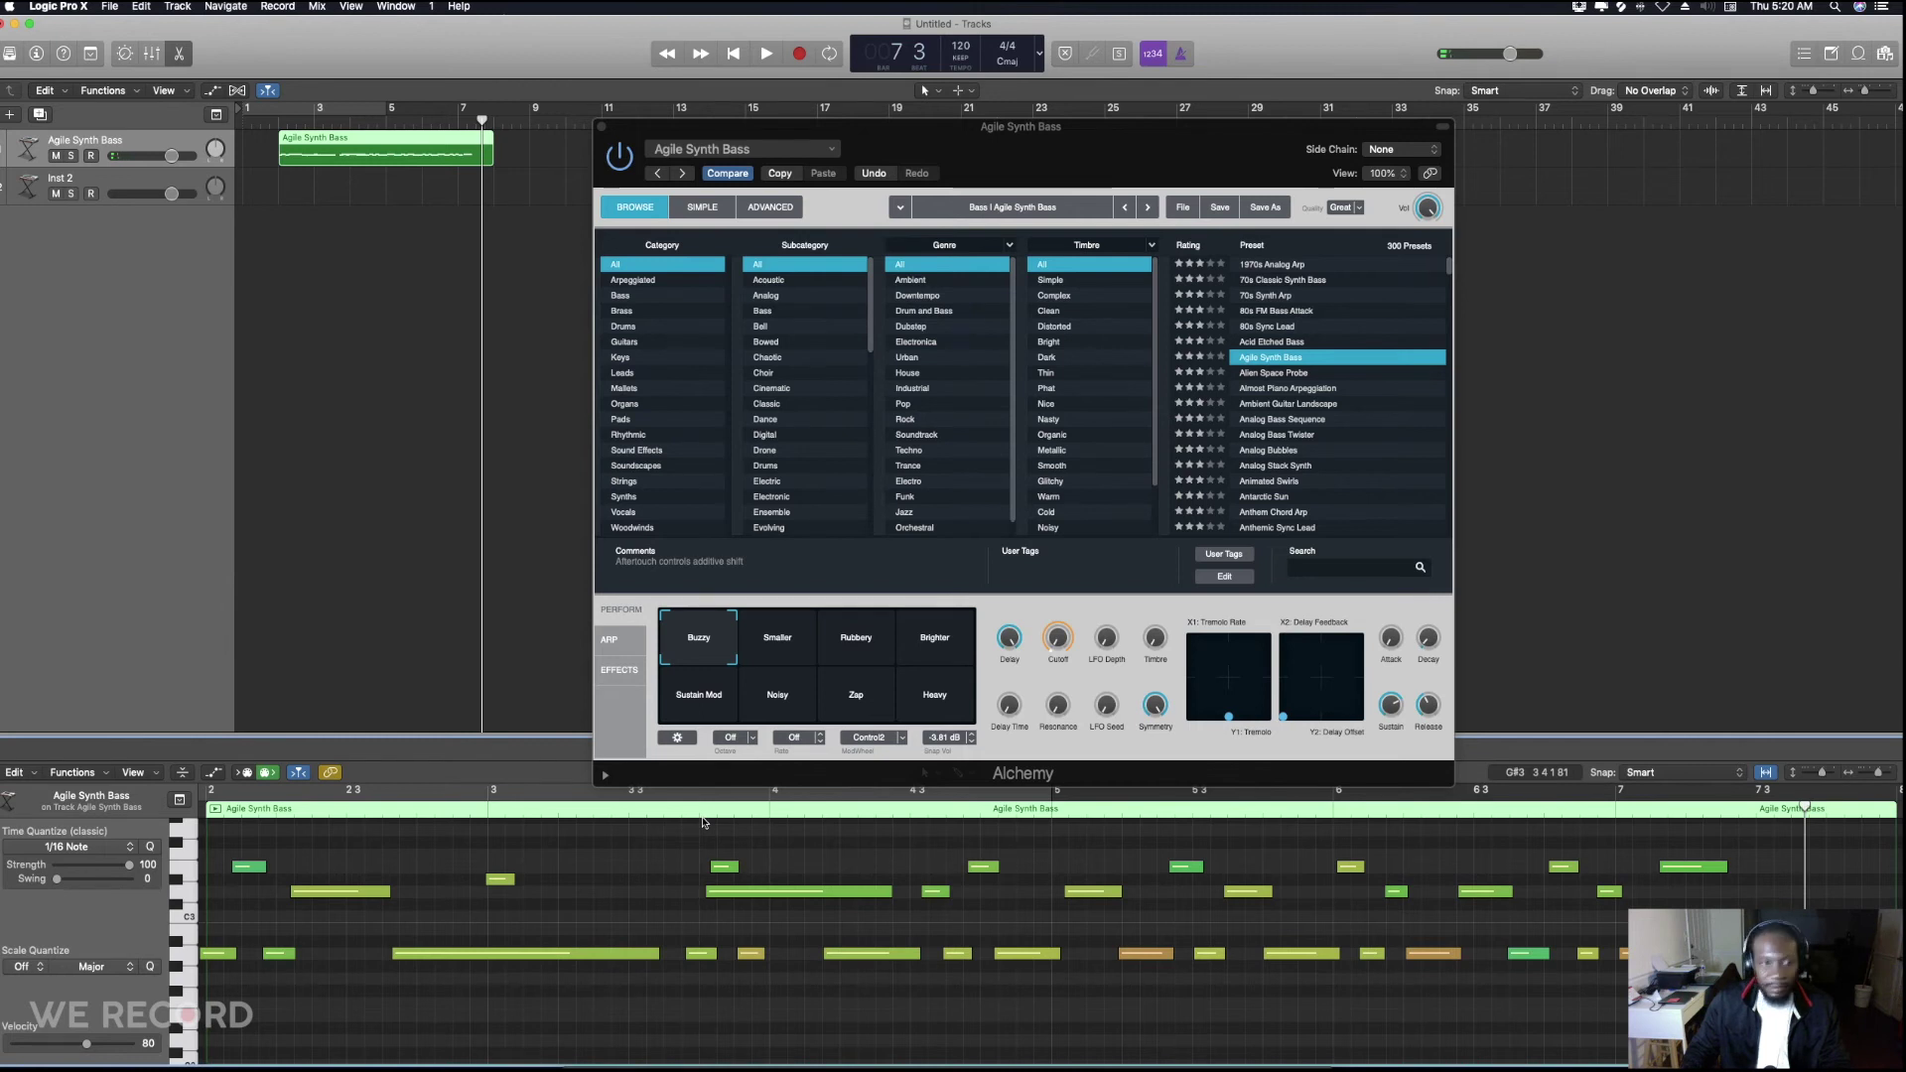
# - Move the Alchemy window clear of the Piano Roll and play the region again from around bar 6
pyautogui.press('space')
pyautogui.hscroll(-8, 695, 844)
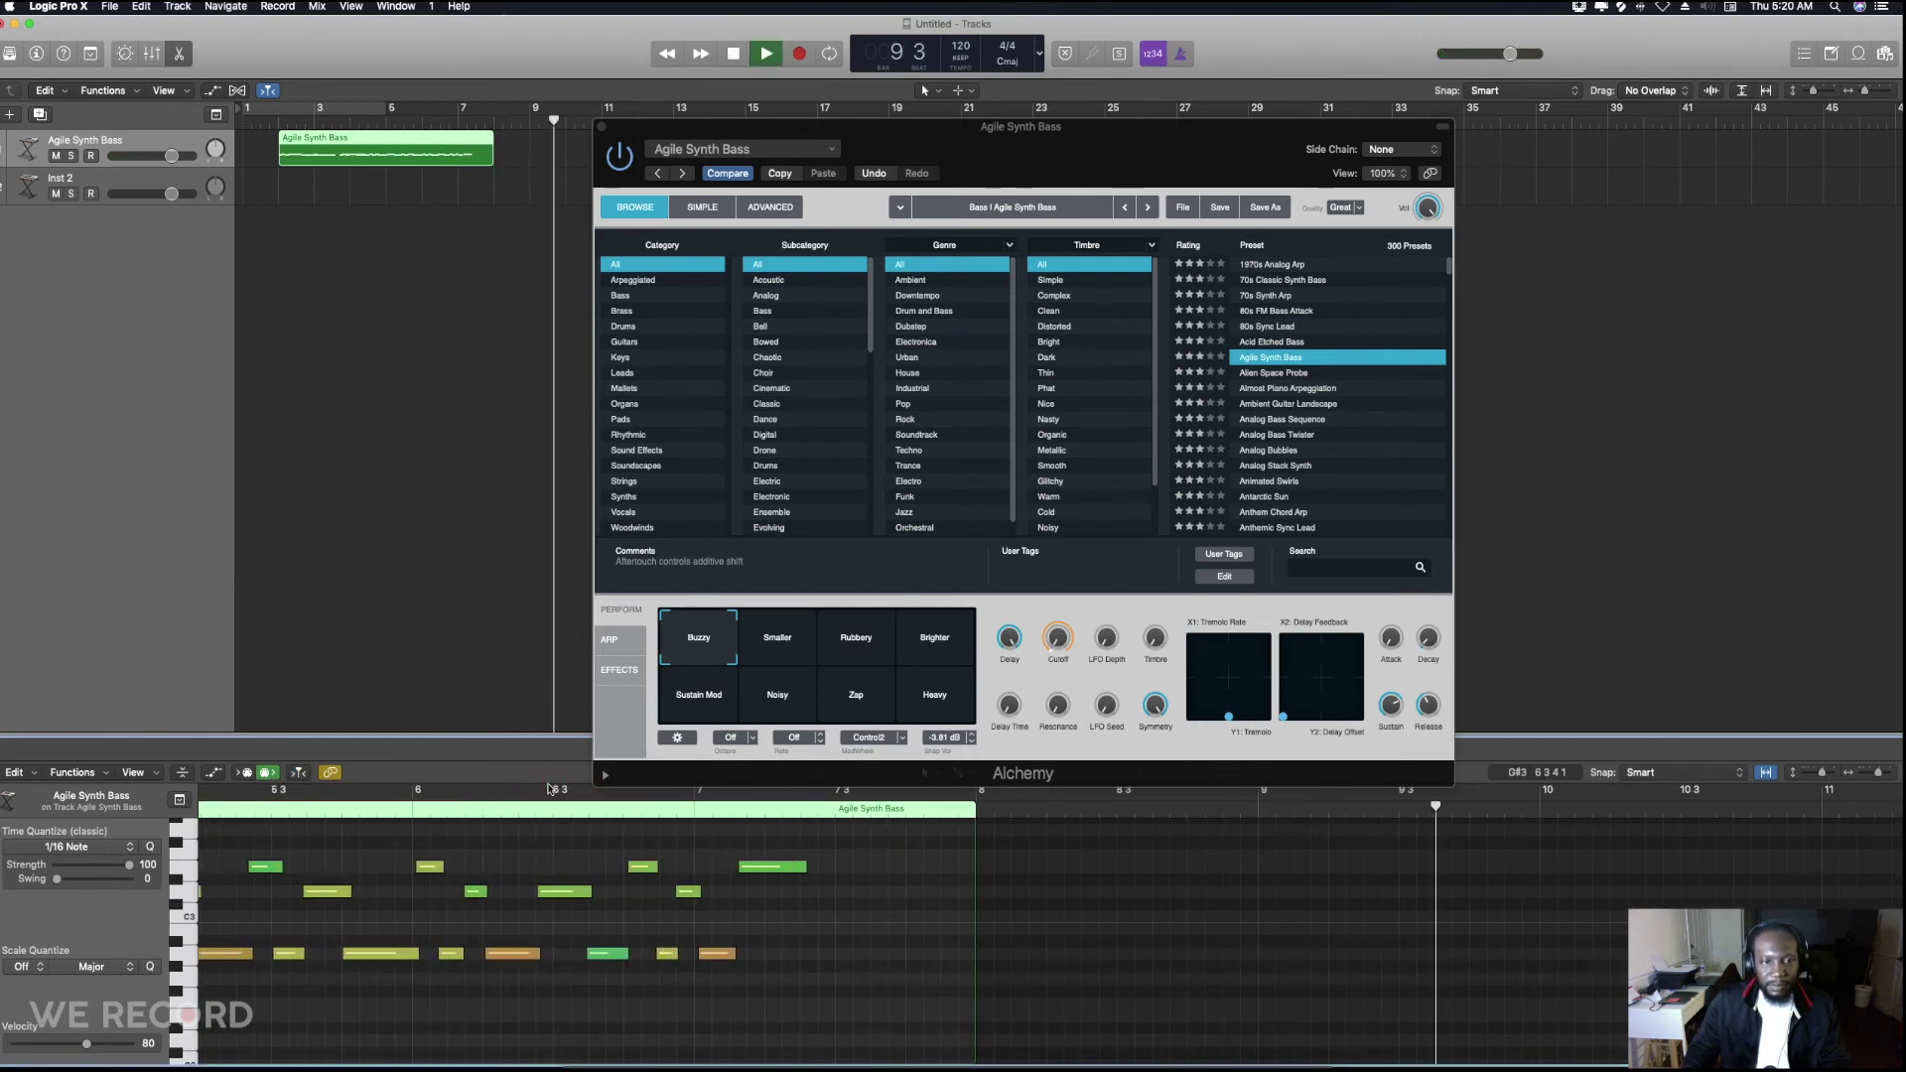
pyautogui.moveTo(954, 151); pyautogui.dragTo(970, 48)
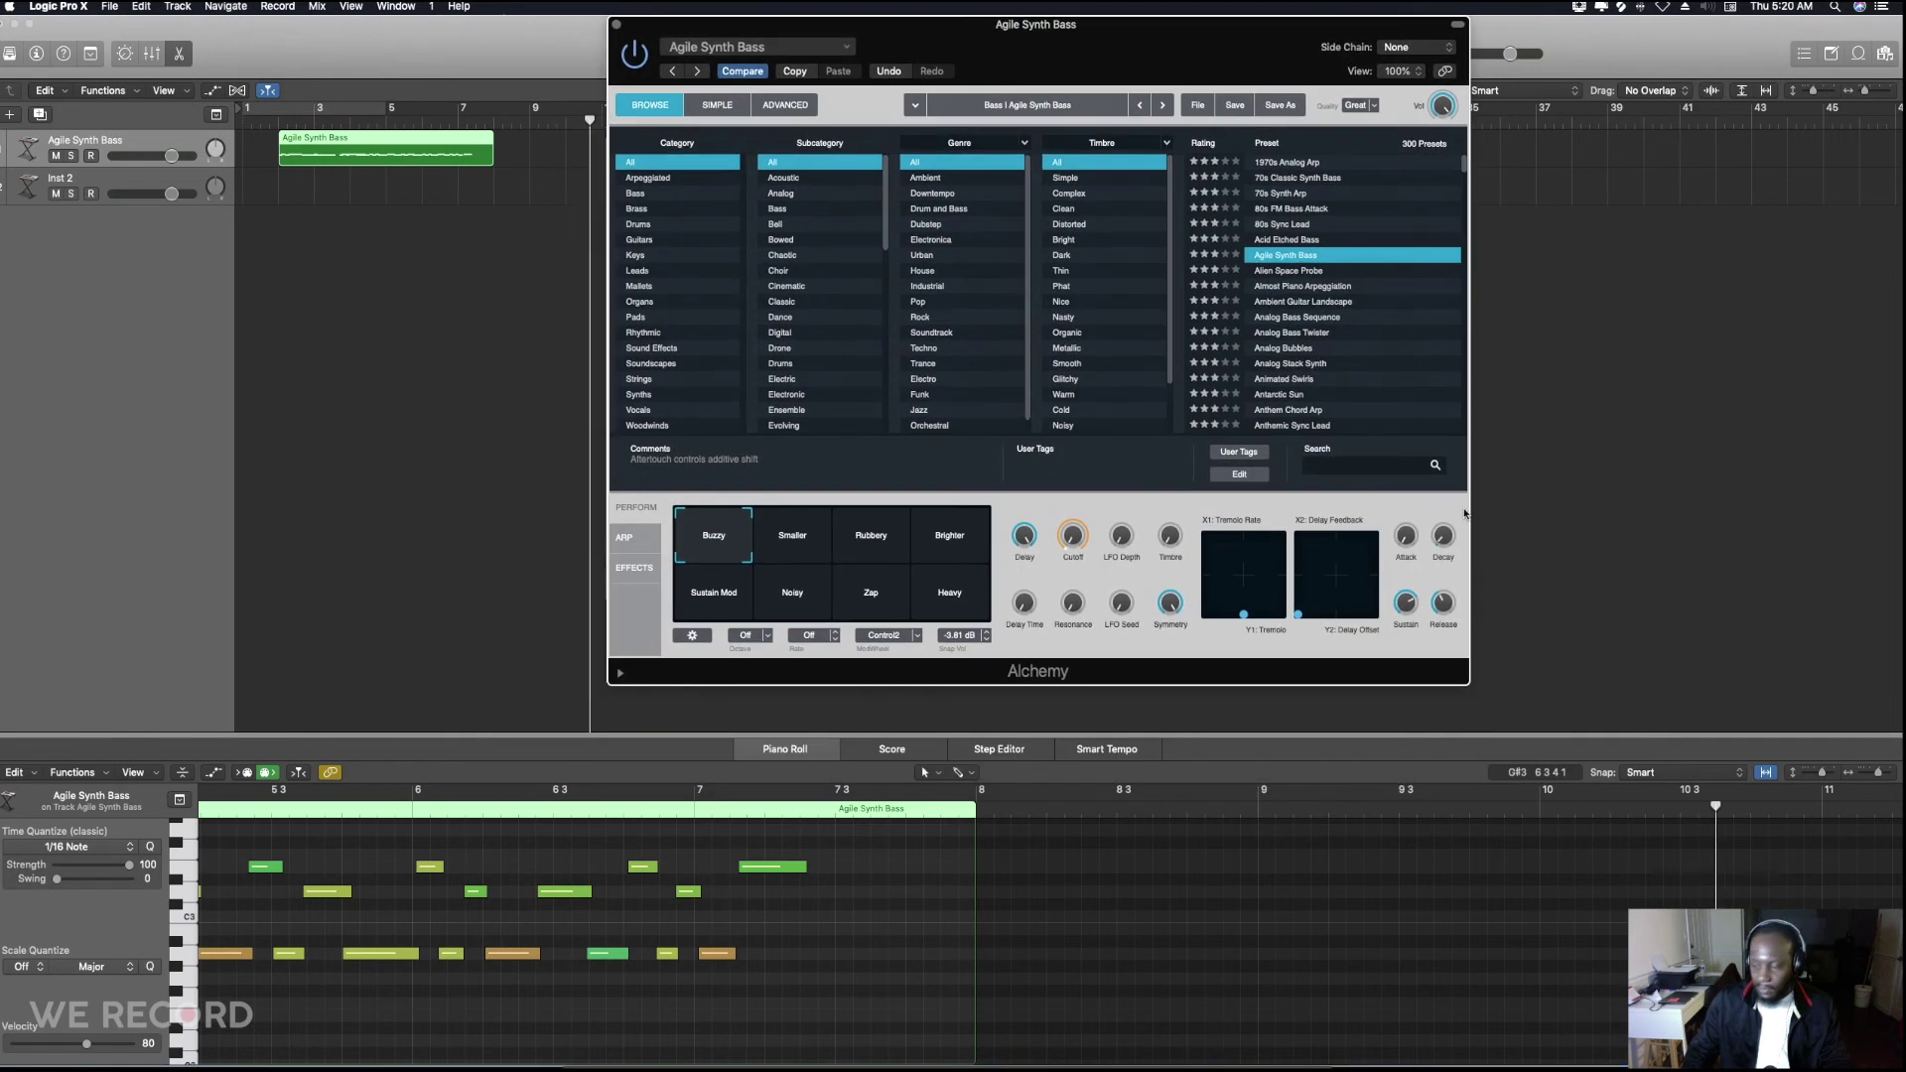
pyautogui.moveTo(1764, 809); pyautogui.dragTo(1752, 807)
pyautogui.hscroll(5, 1541, 854)
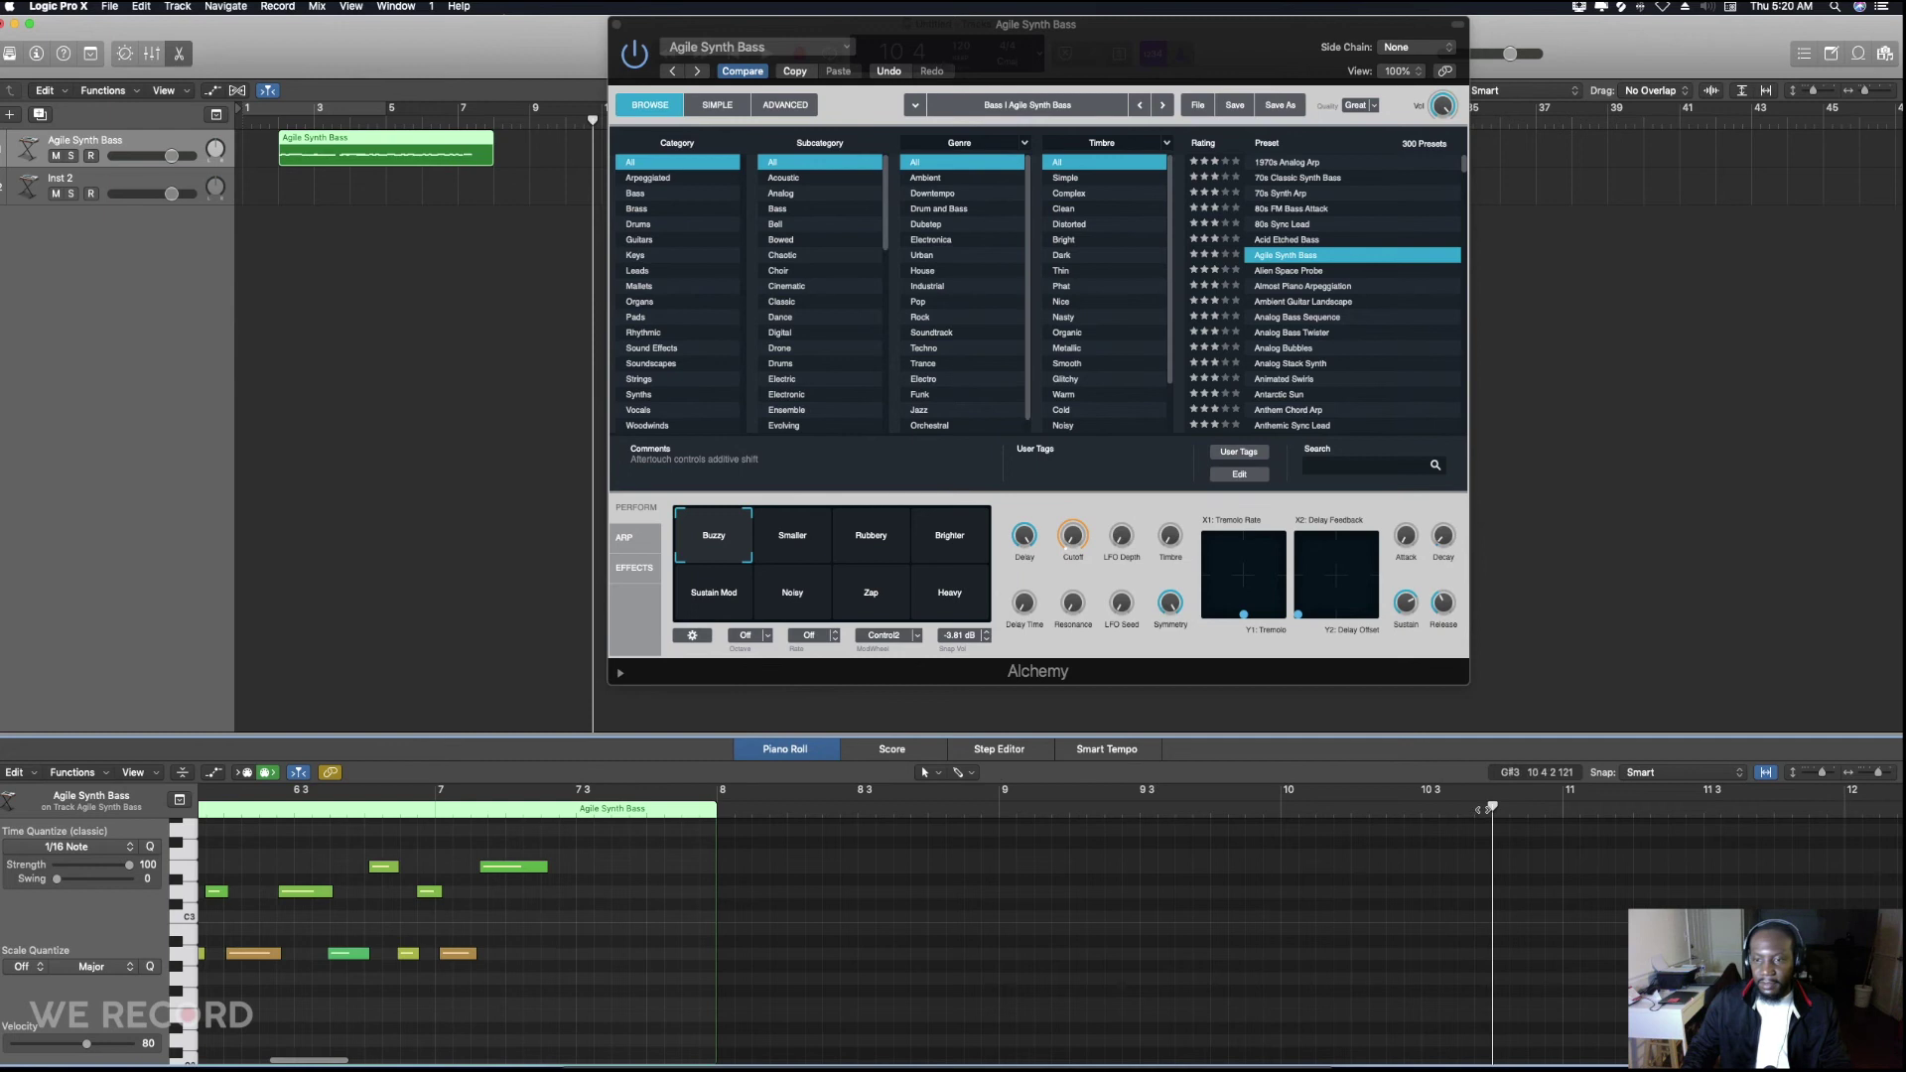
pyautogui.moveTo(1491, 807); pyautogui.dragTo(256, 771)
pyautogui.press('space')
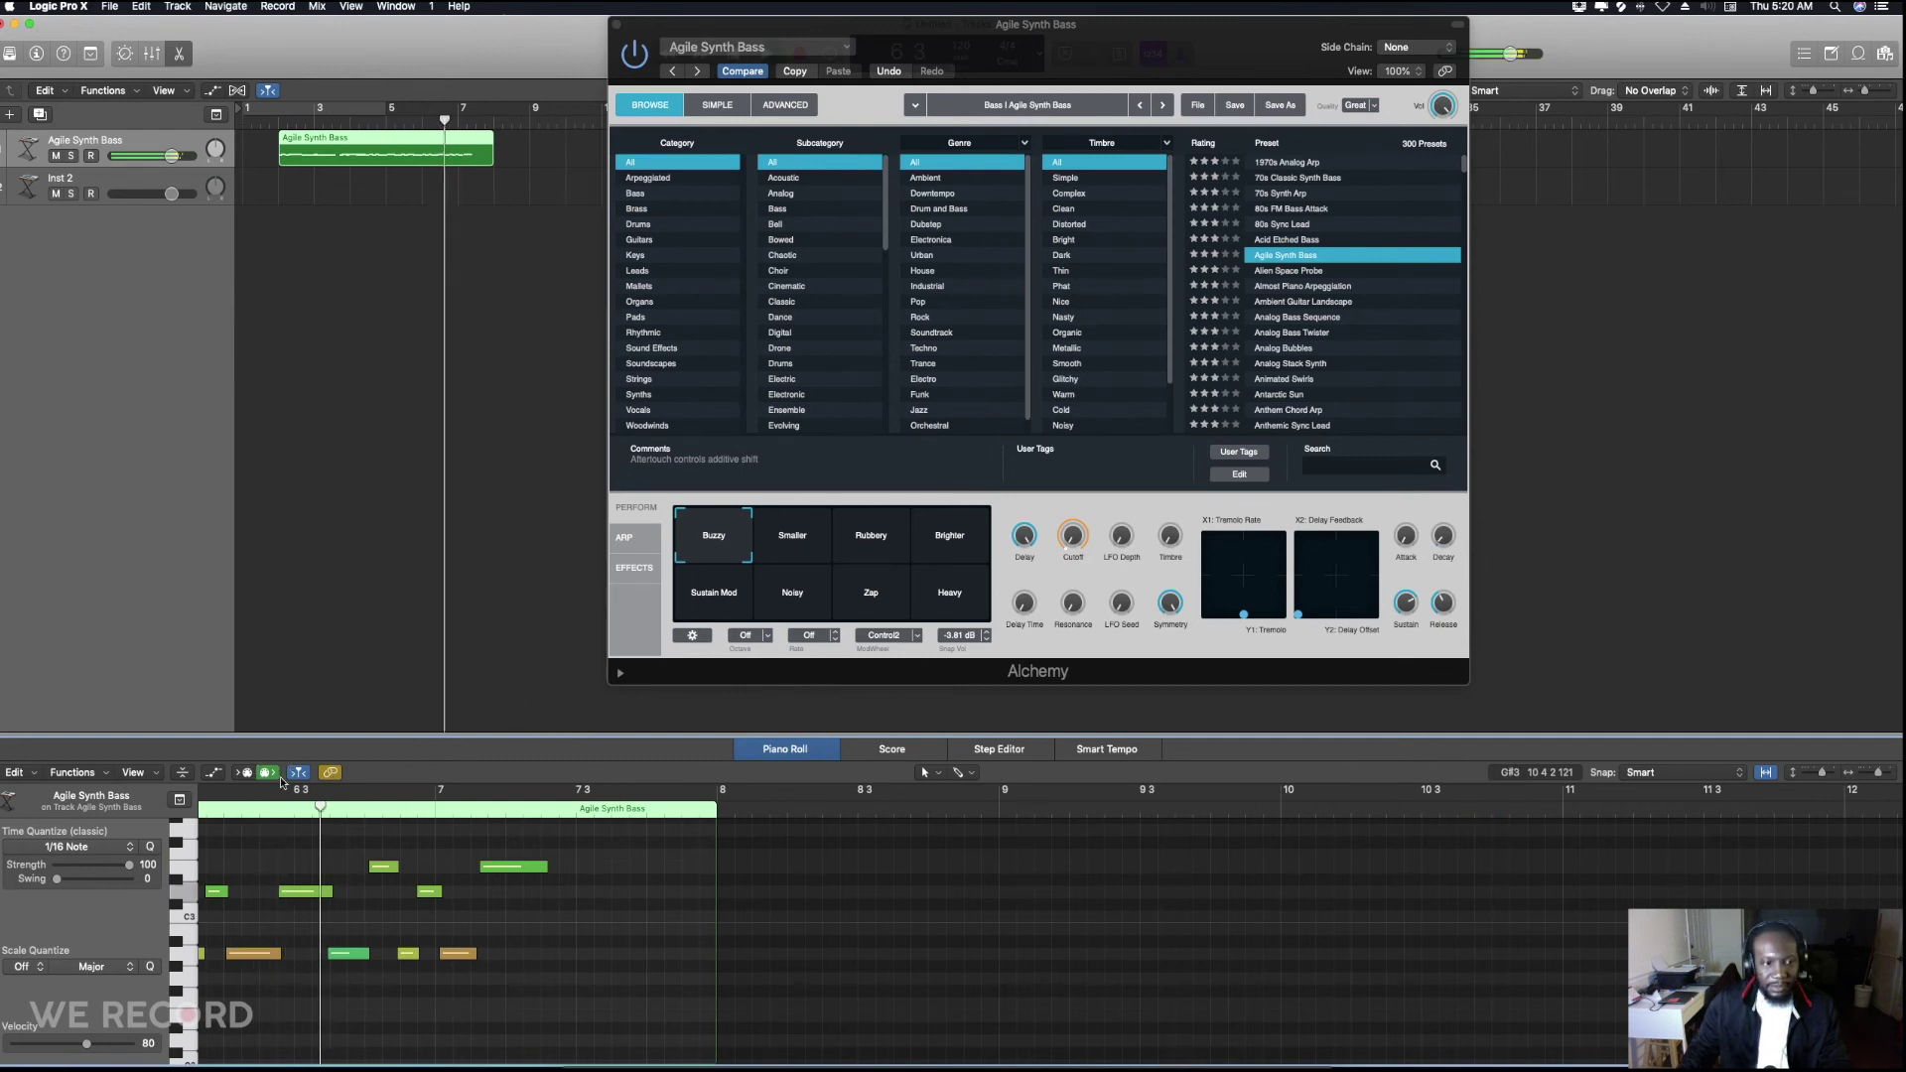
# - Move two notes around bar 6 beat 3 to F#3 and C#3, and shift the long D3 note near bar 4 earlier and up to G3
pyautogui.moveTo(318, 896); pyautogui.dragTo(250, 844)
pyautogui.hscroll(-8, 417, 899)
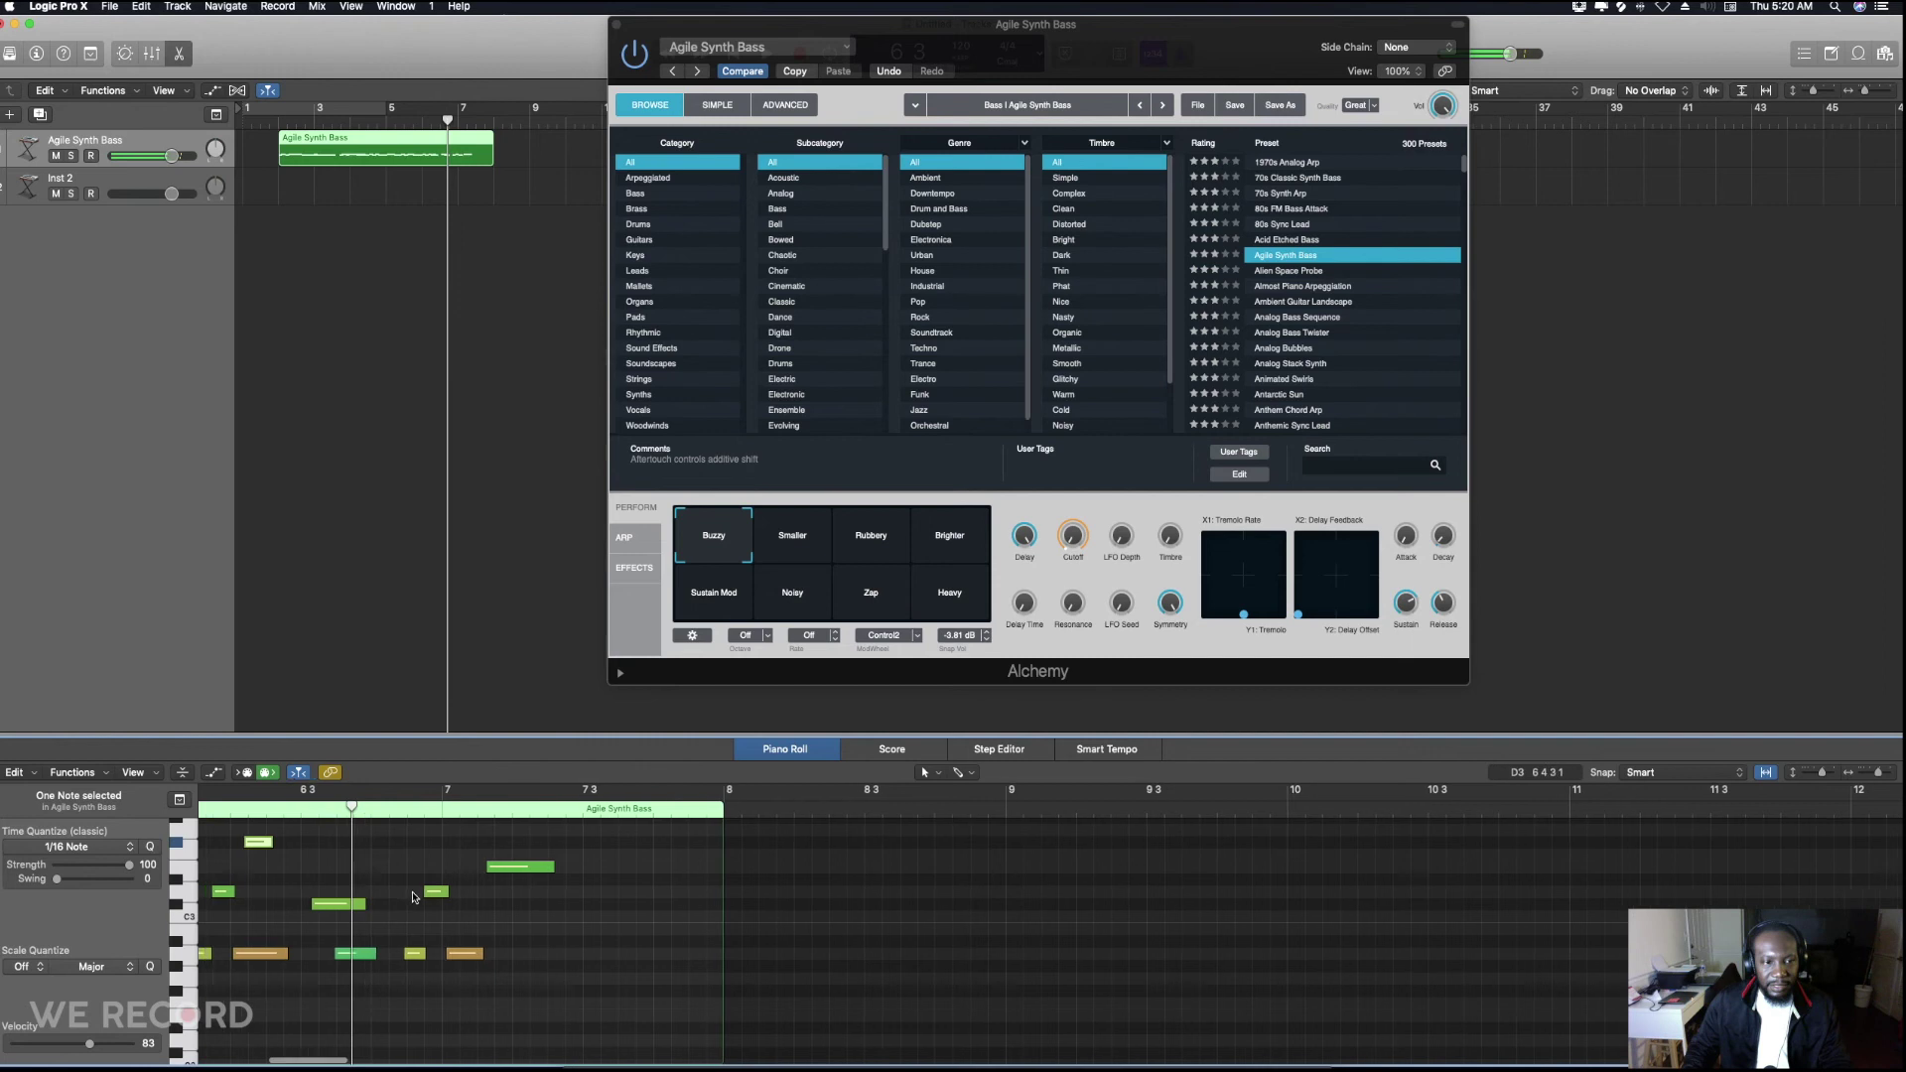
pyautogui.hscroll(-6, 422, 900)
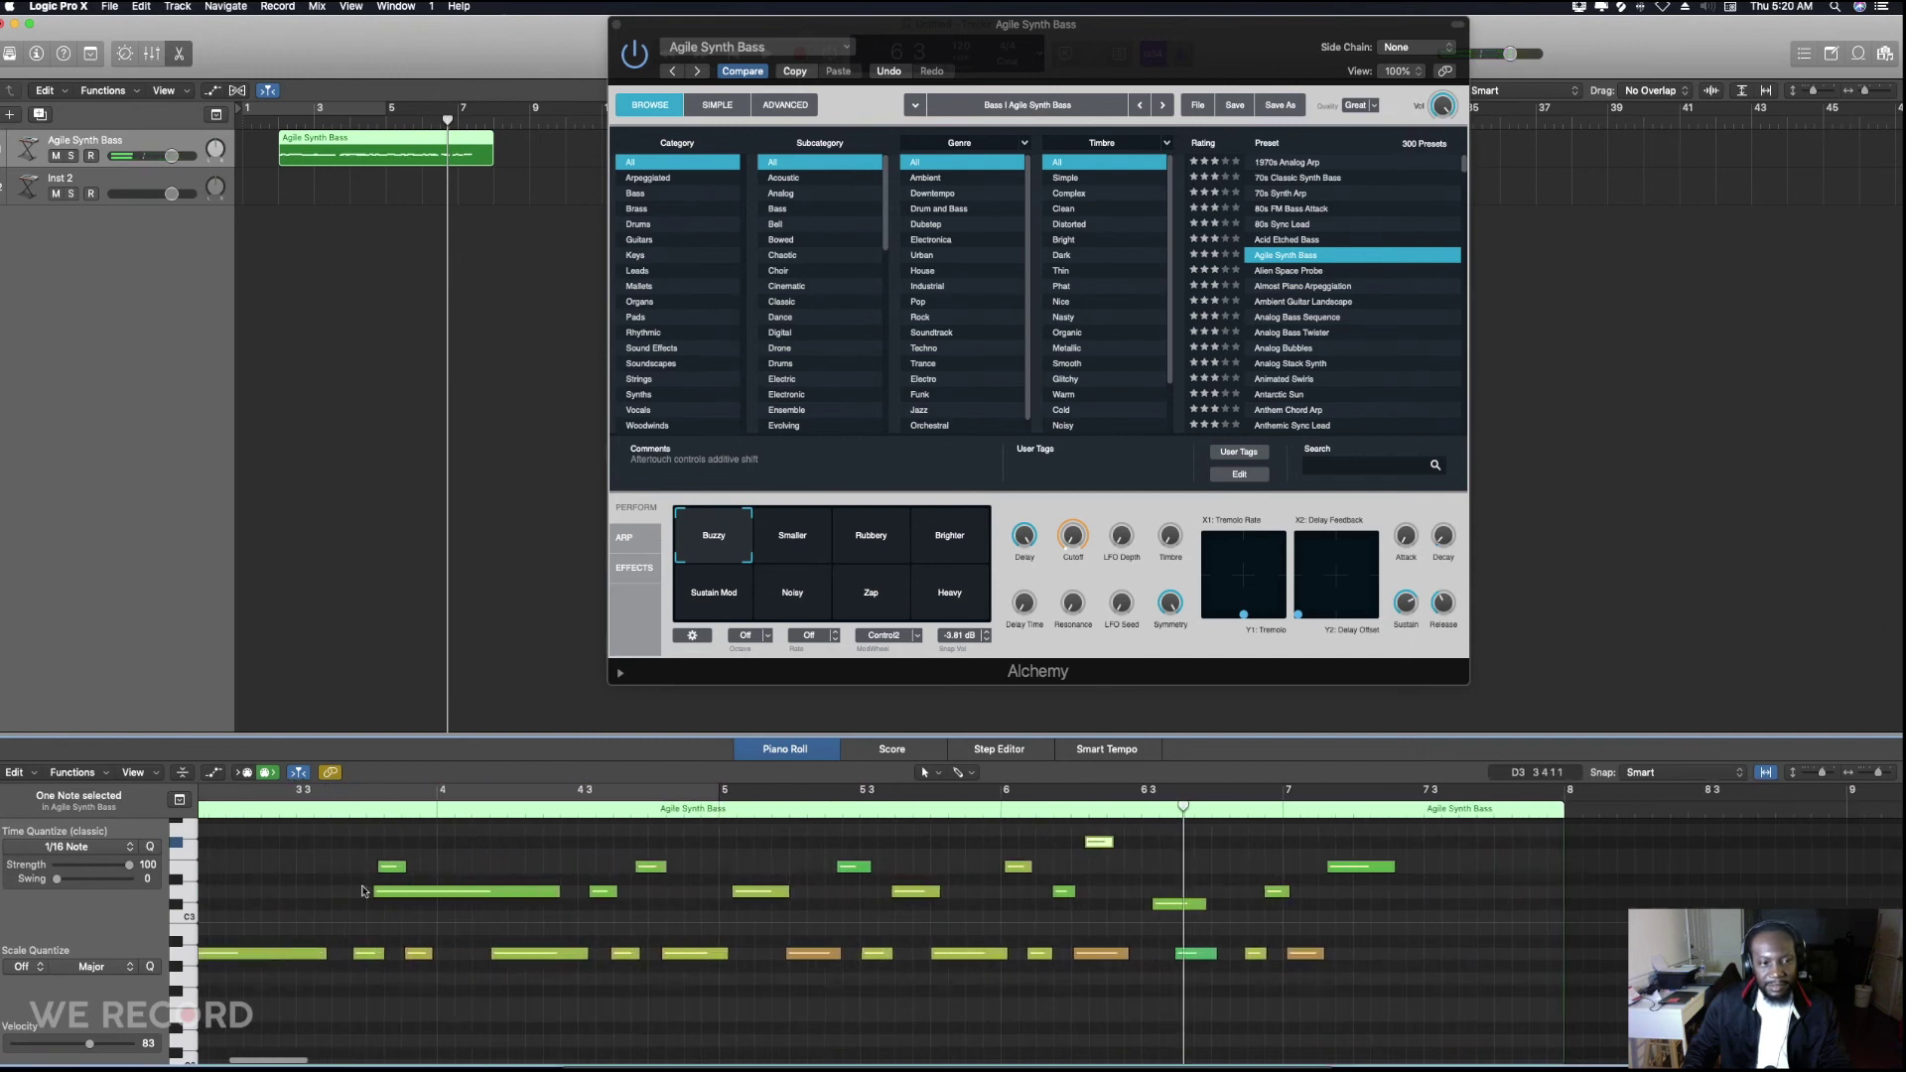
pyautogui.click(427, 895)
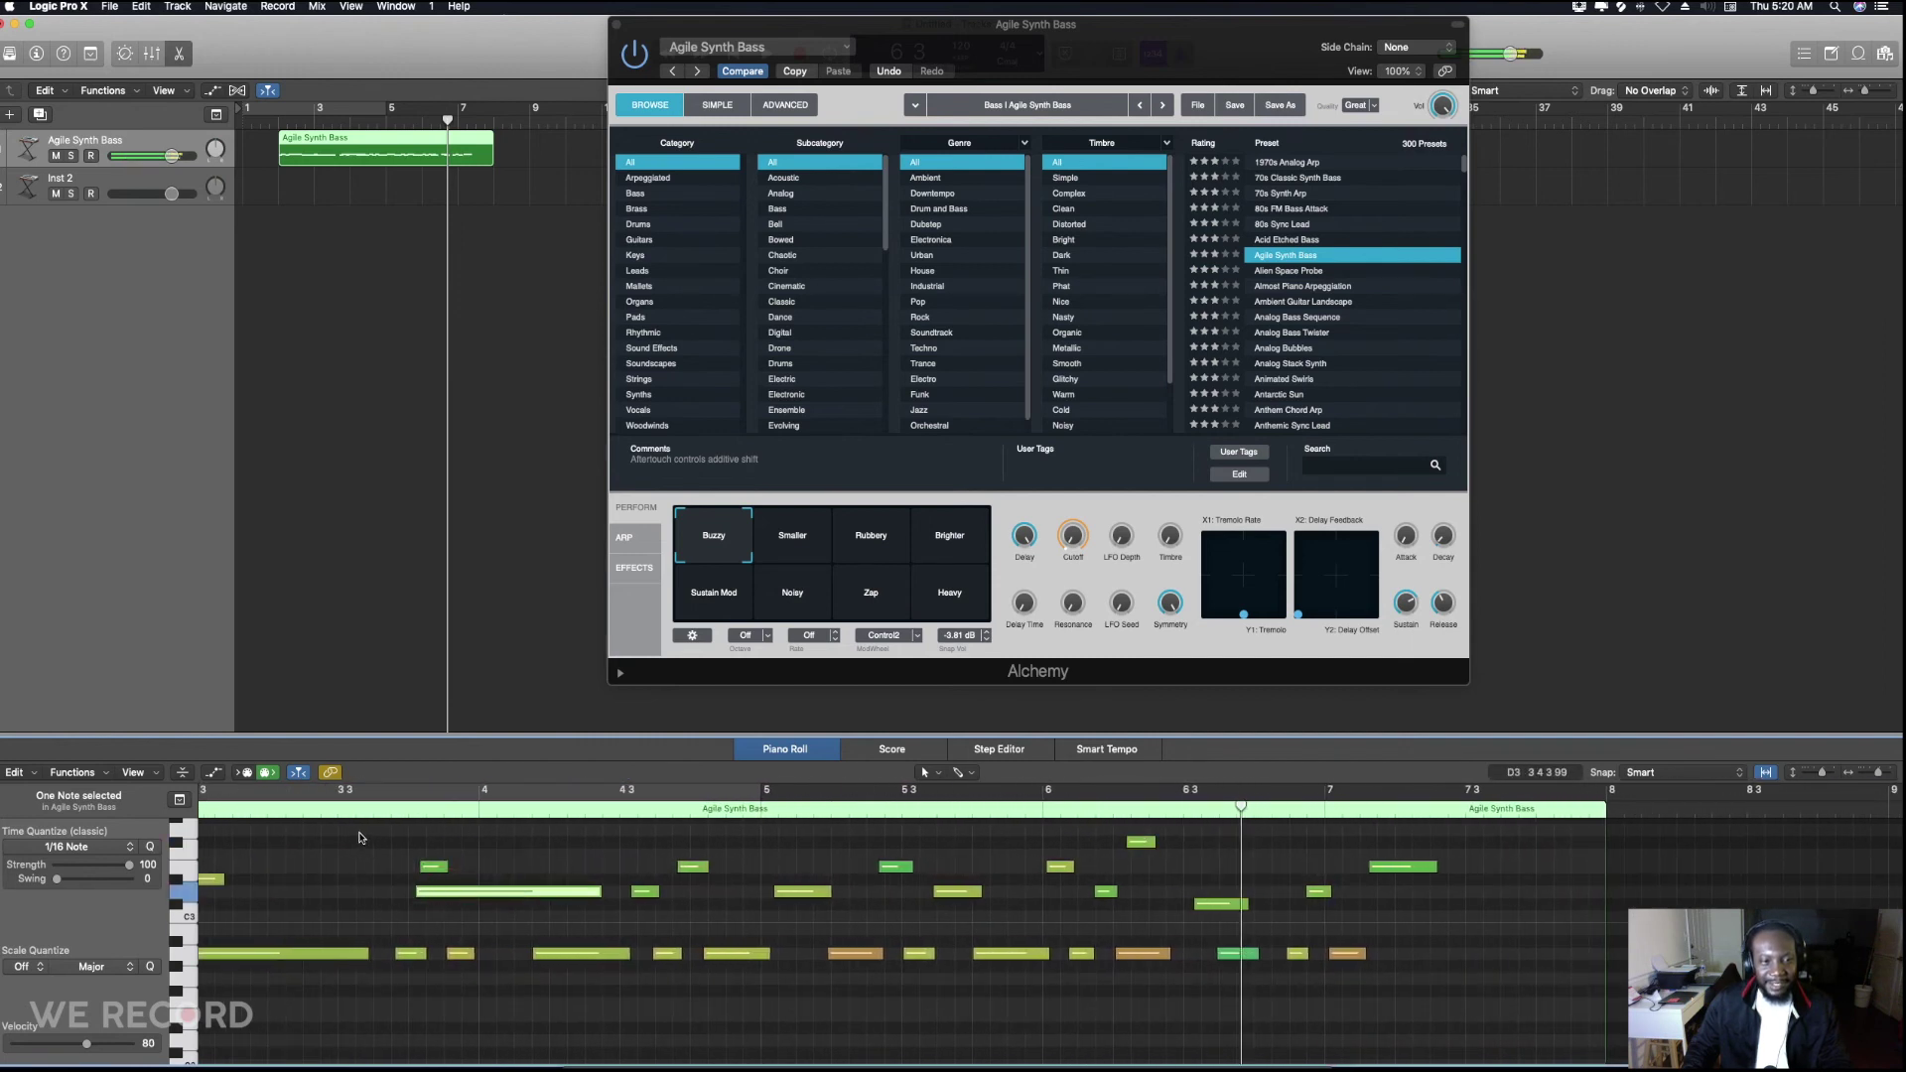
pyautogui.moveTo(454, 896); pyautogui.dragTo(361, 838)
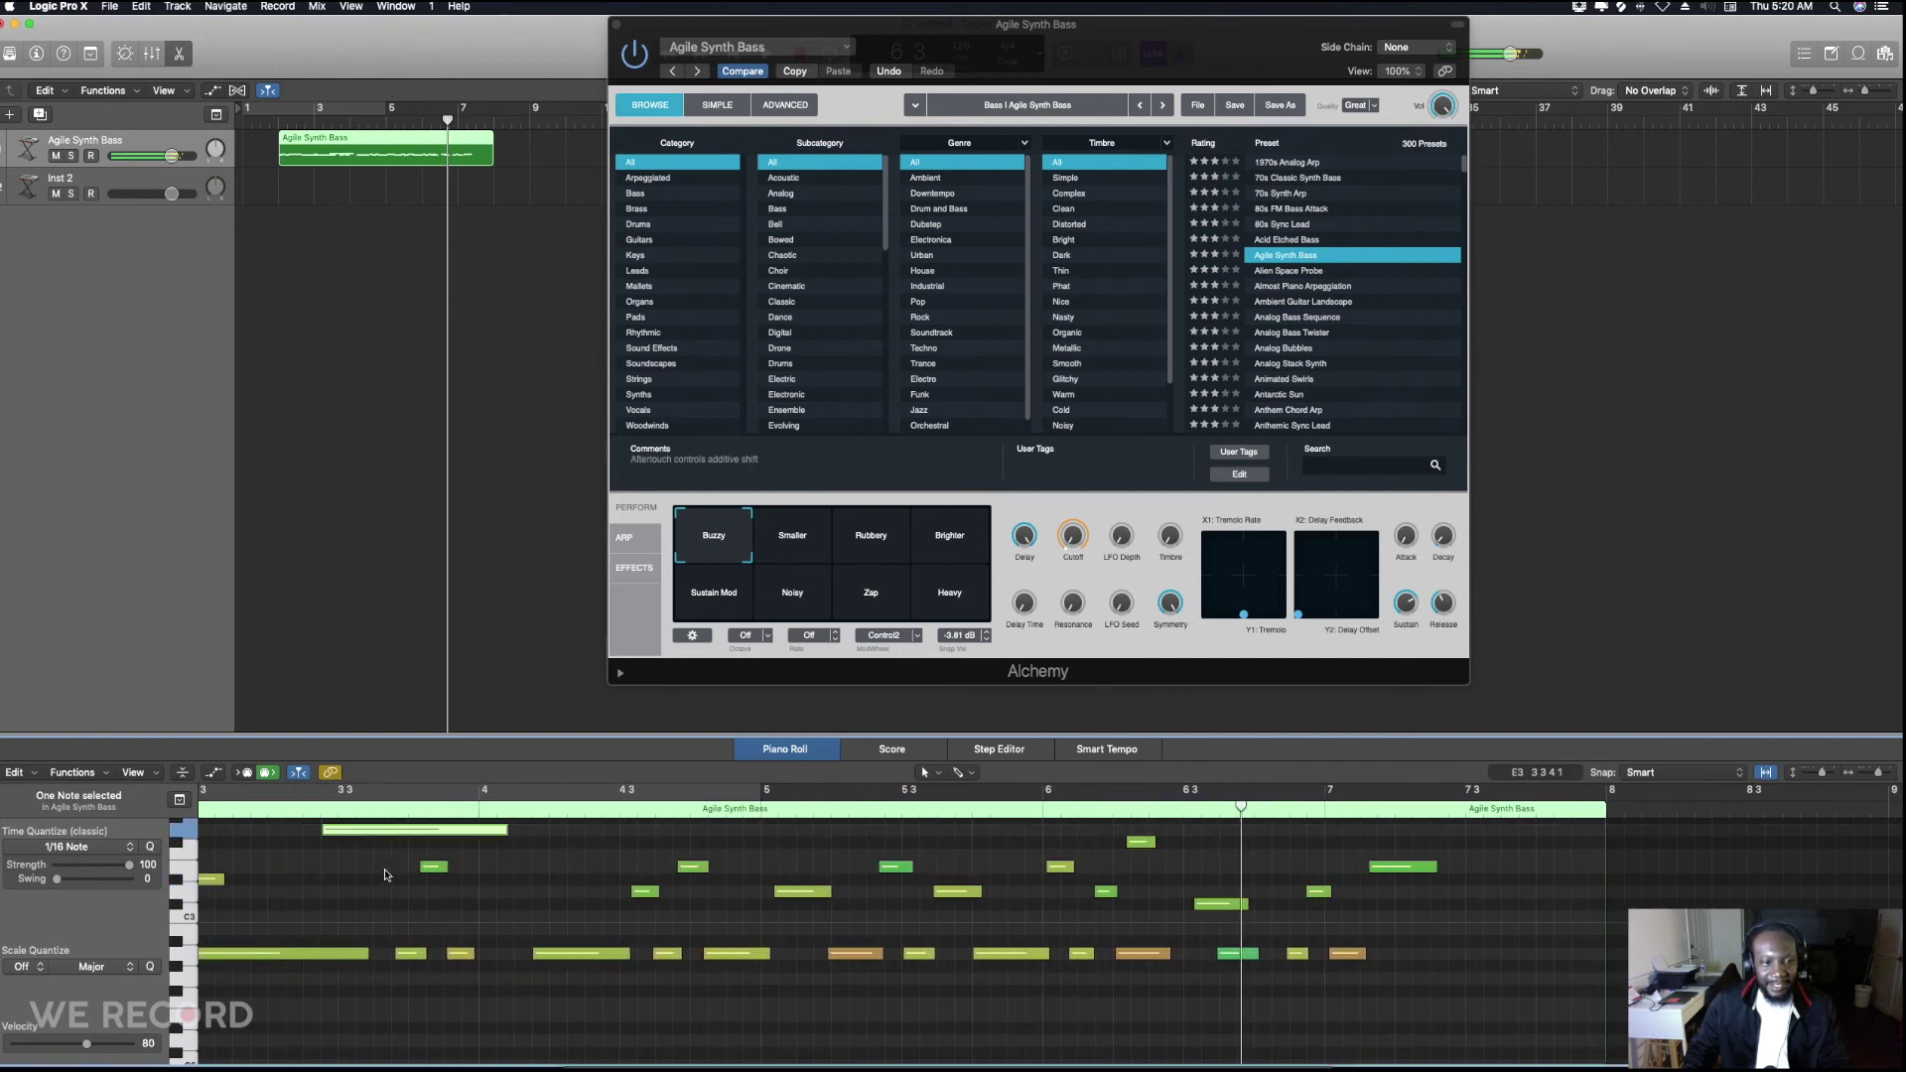
# - Play the edited region from about bar 2, then shorten the long A2 note between bars 2 and 3 and lower it to F2
pyautogui.click(275, 120)
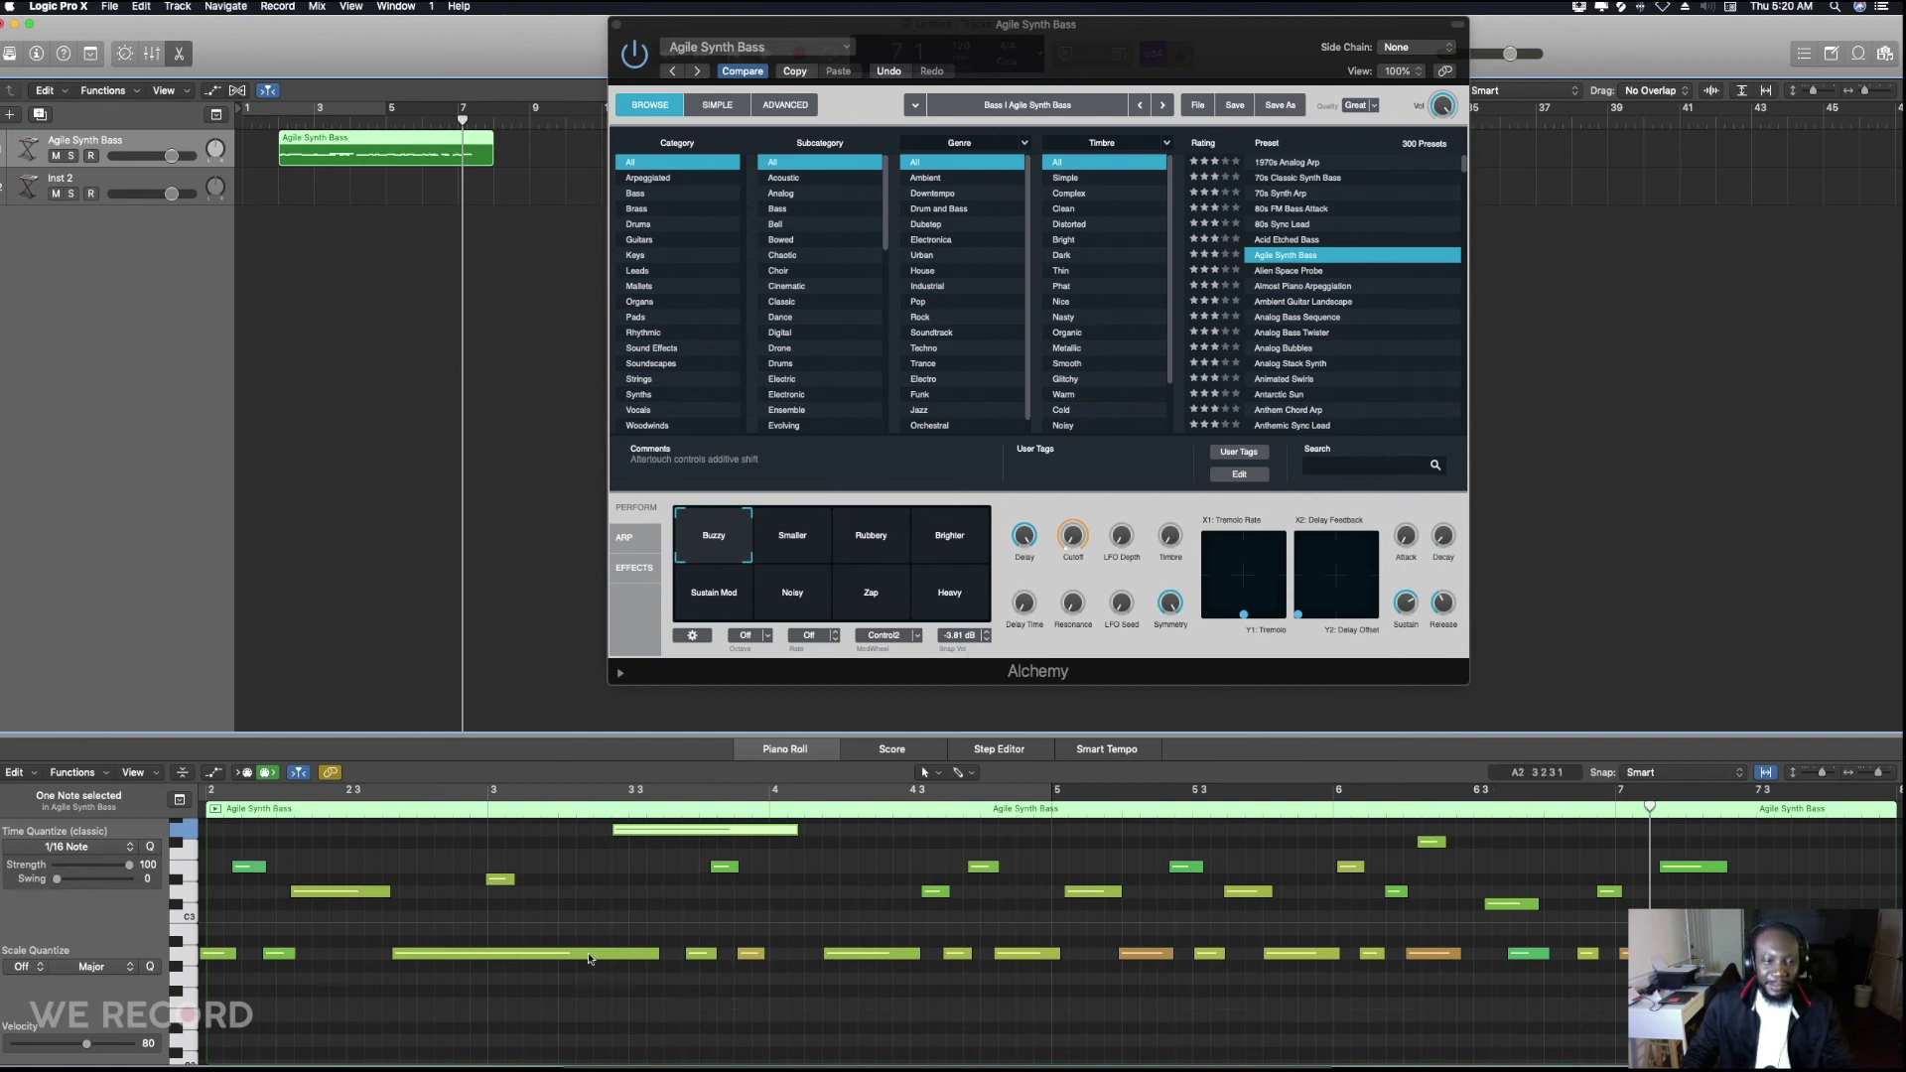
pyautogui.moveTo(588, 958); pyautogui.dragTo(427, 1005)
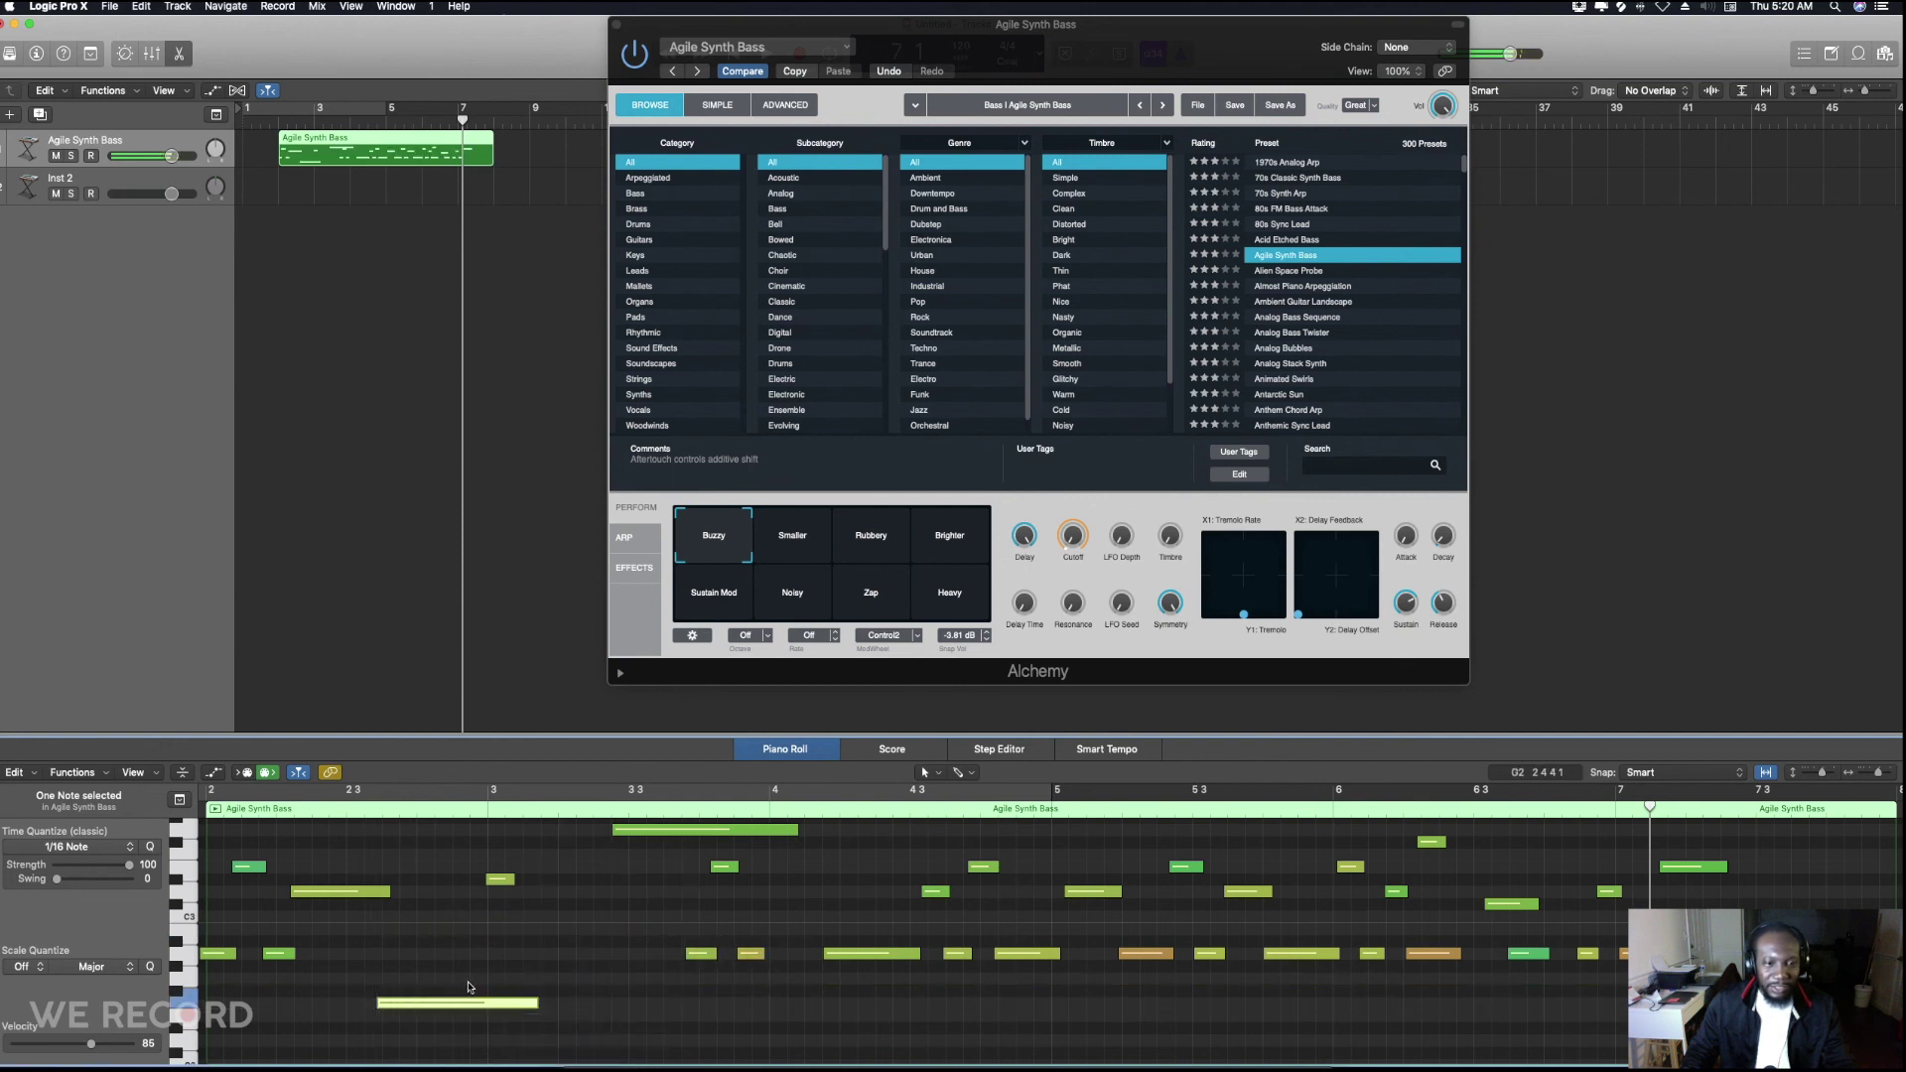